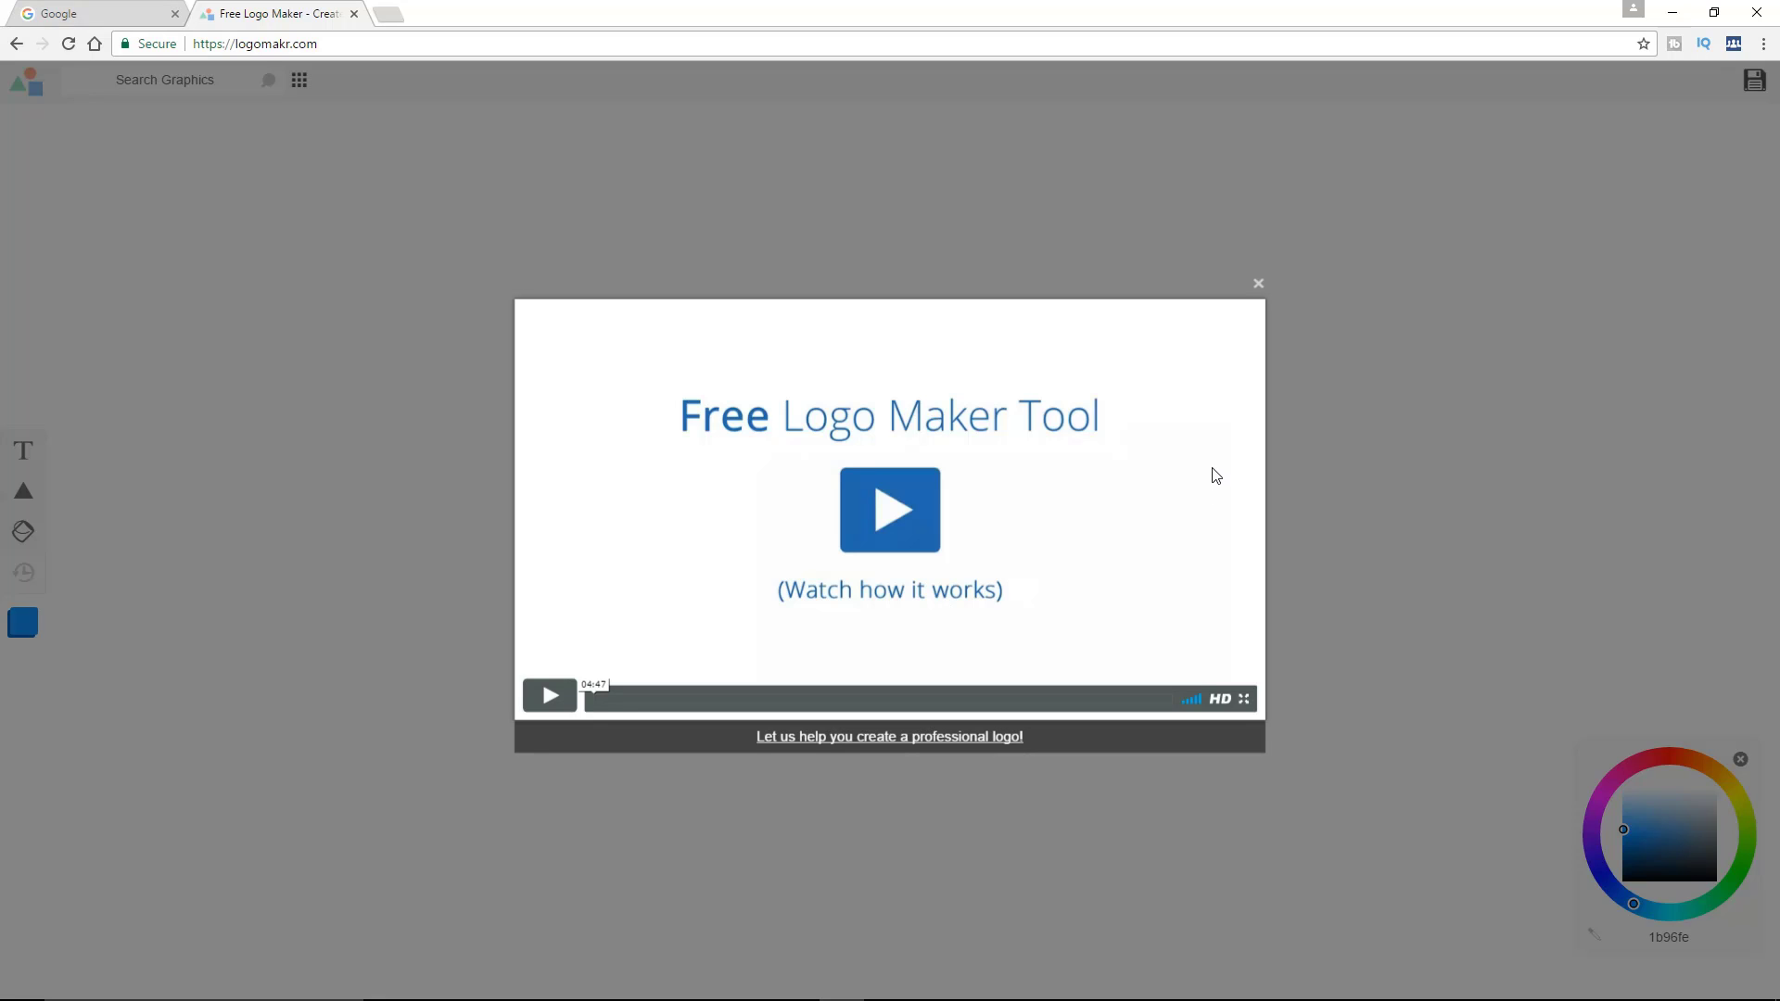
Close the introduction video and the getting-started tip, and search the graphics library for "technology"
left_click(1258, 283)
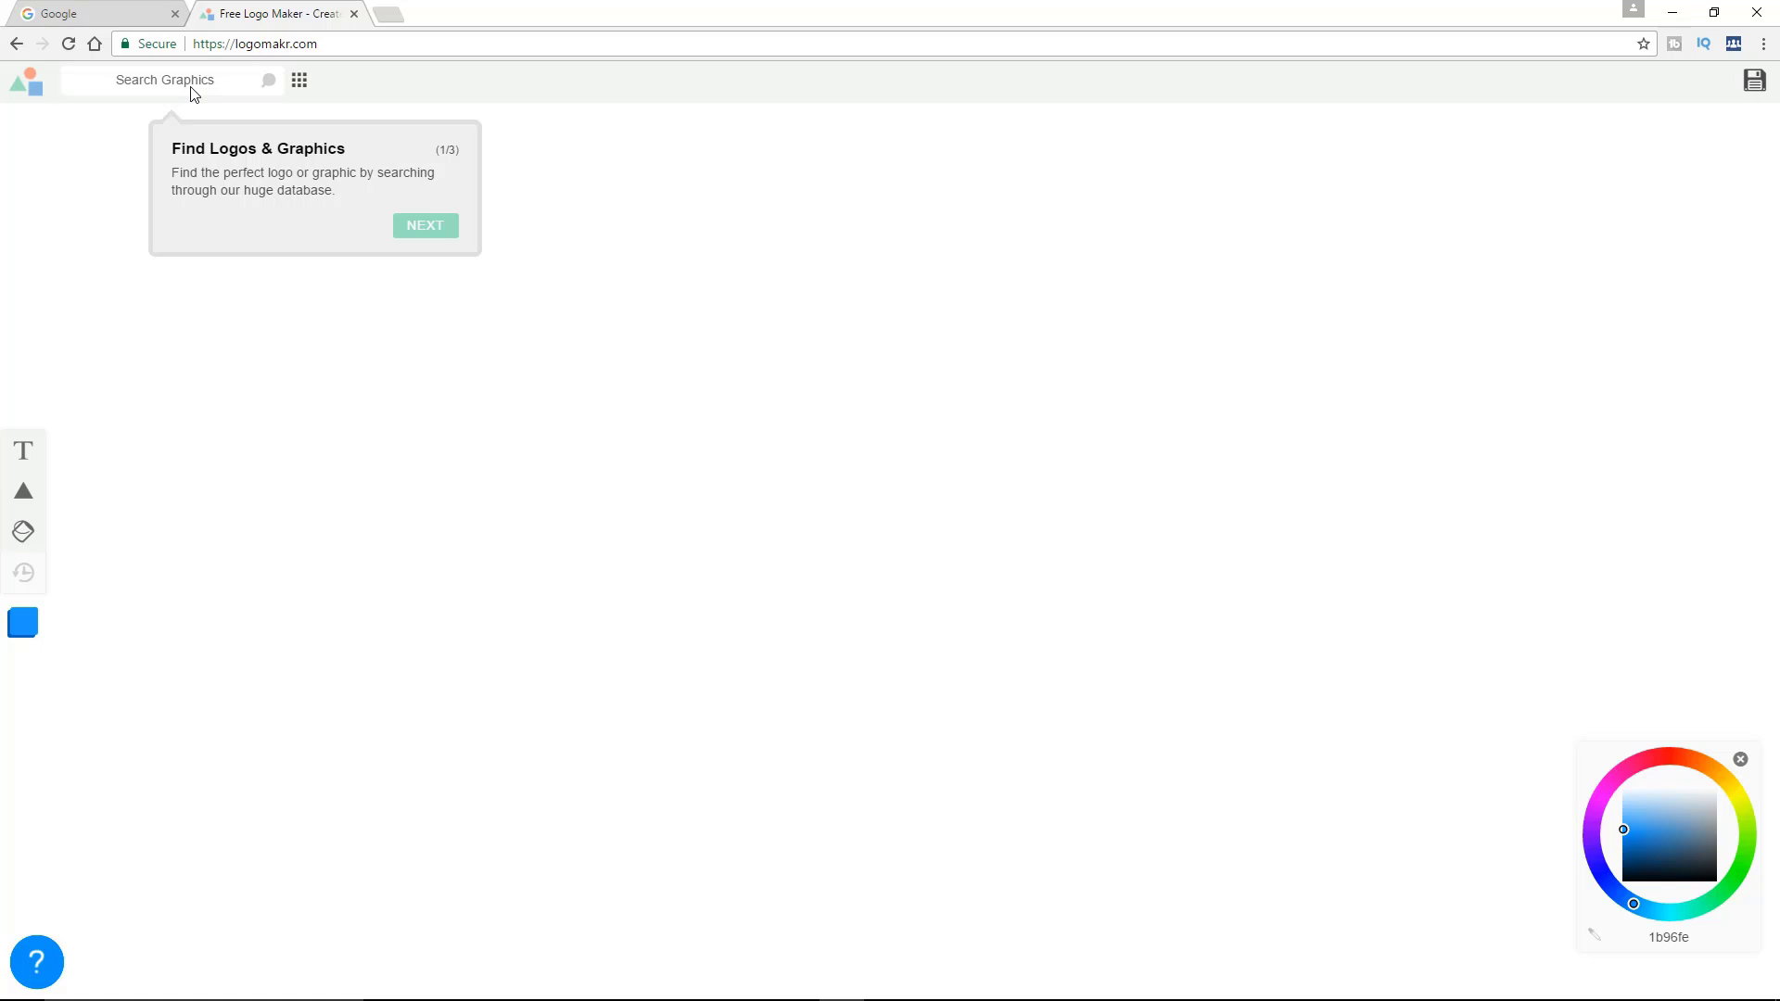
left_click(197, 82)
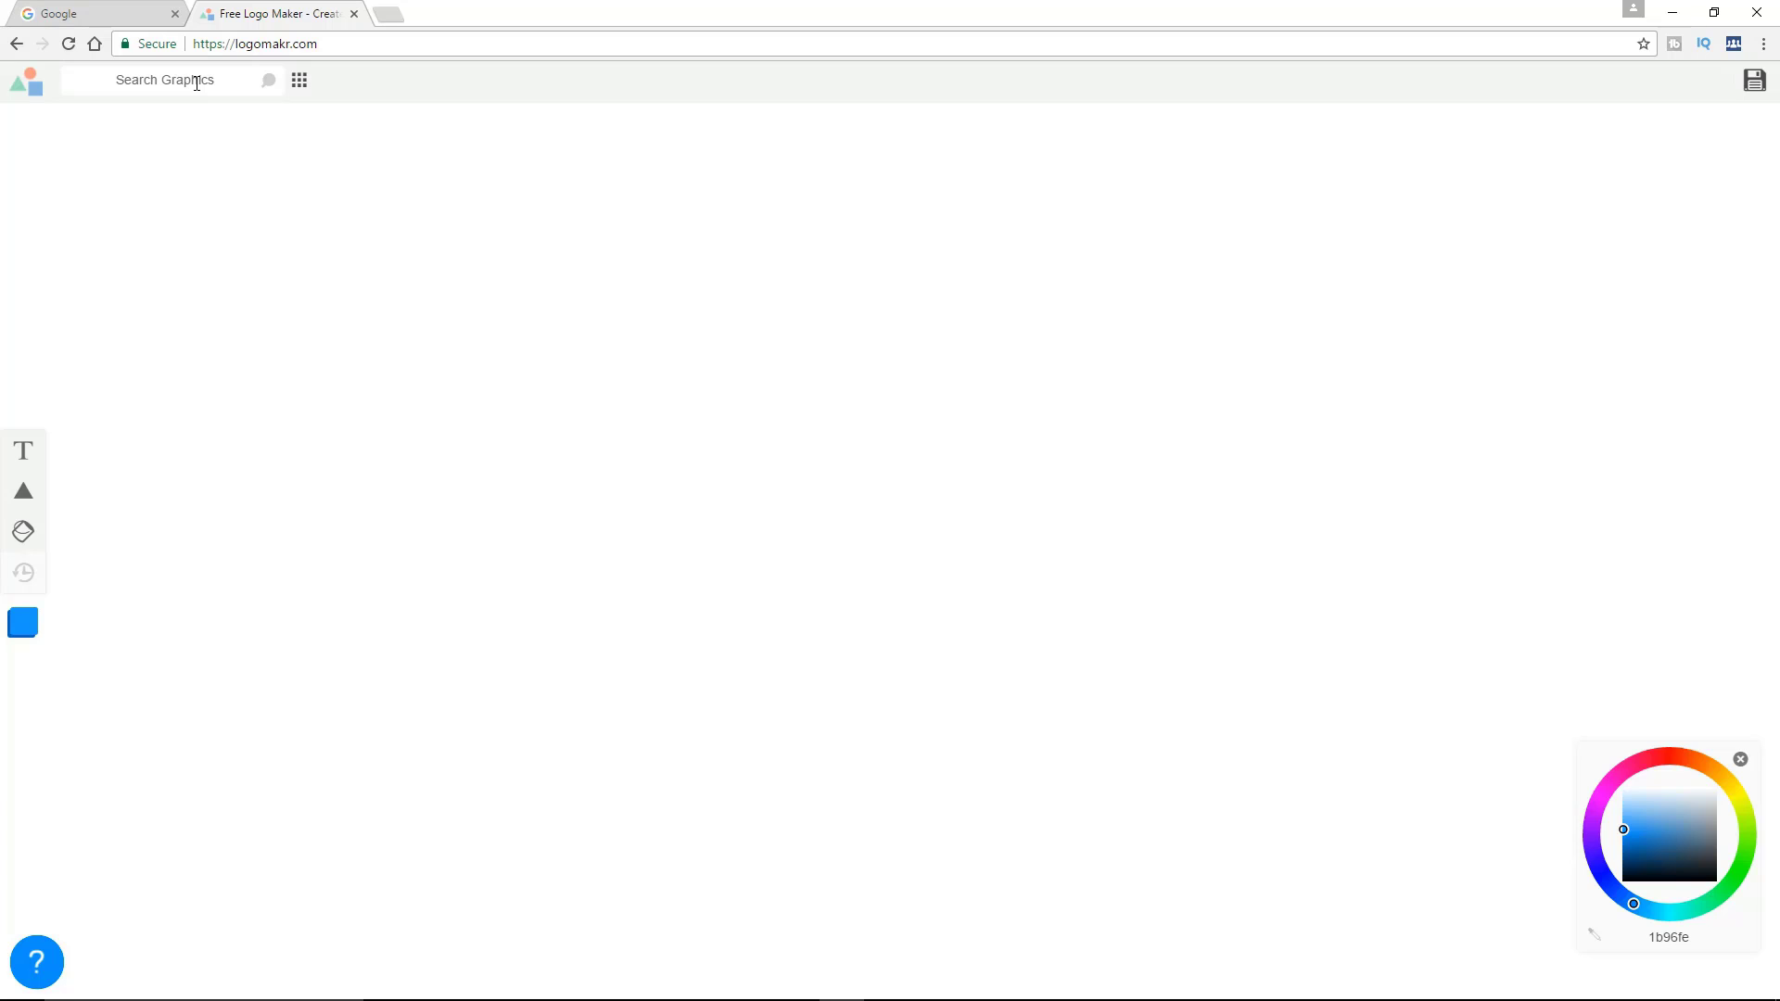
left_click(220, 80)
type("technology")
key("Return")
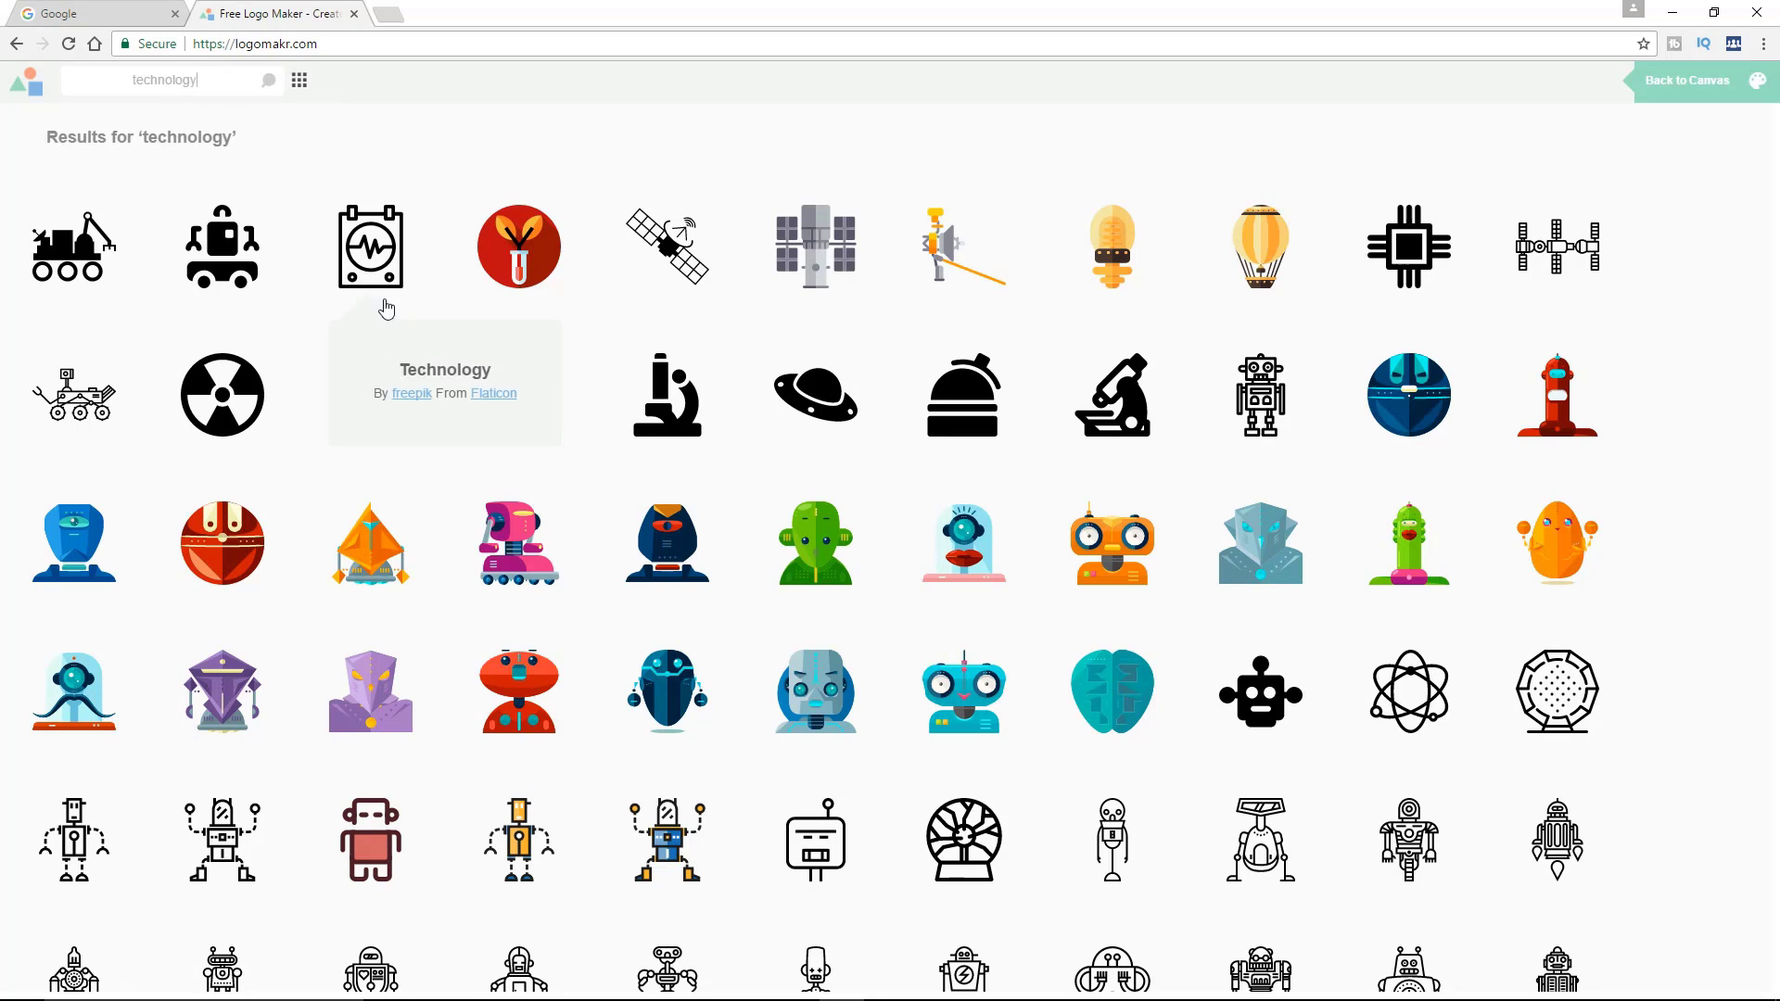
Add the orange three-gear graphic to the canvas and rotate it counterclockwise until the two small gears sit side by side above the large one
scroll(927, 491, "down", 2)
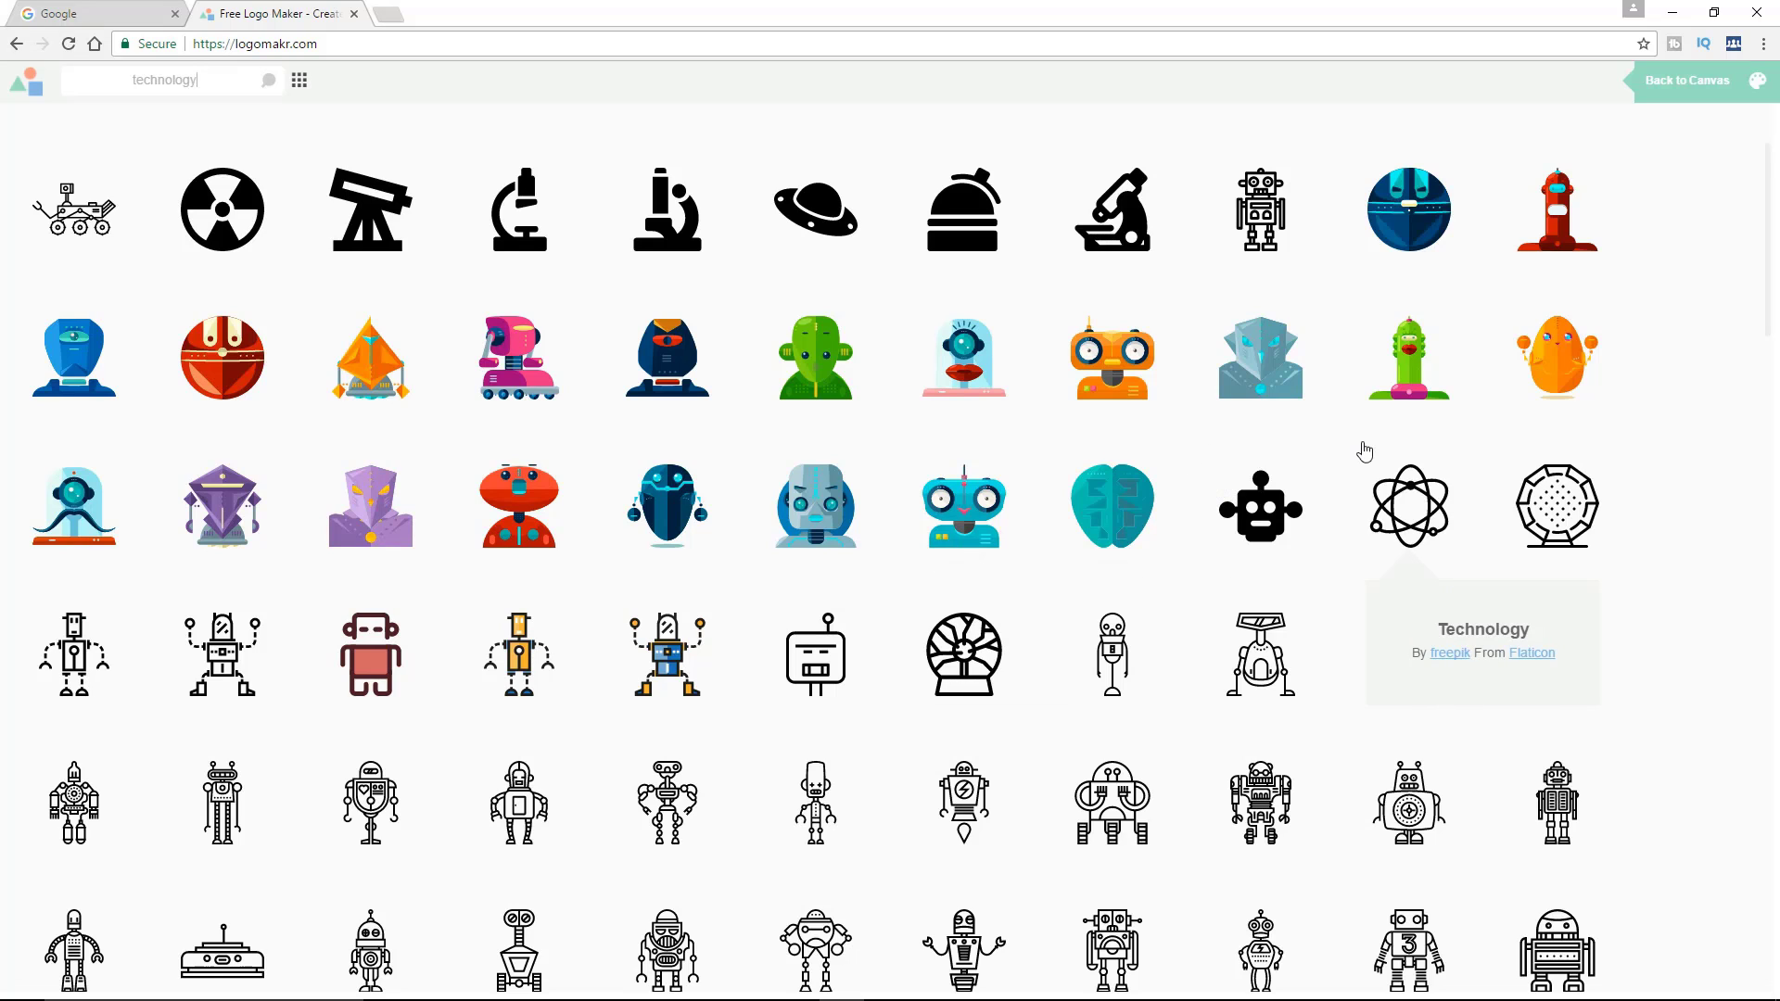
scroll(1551, 519, "down", 4)
scroll(1551, 520, "down", 10)
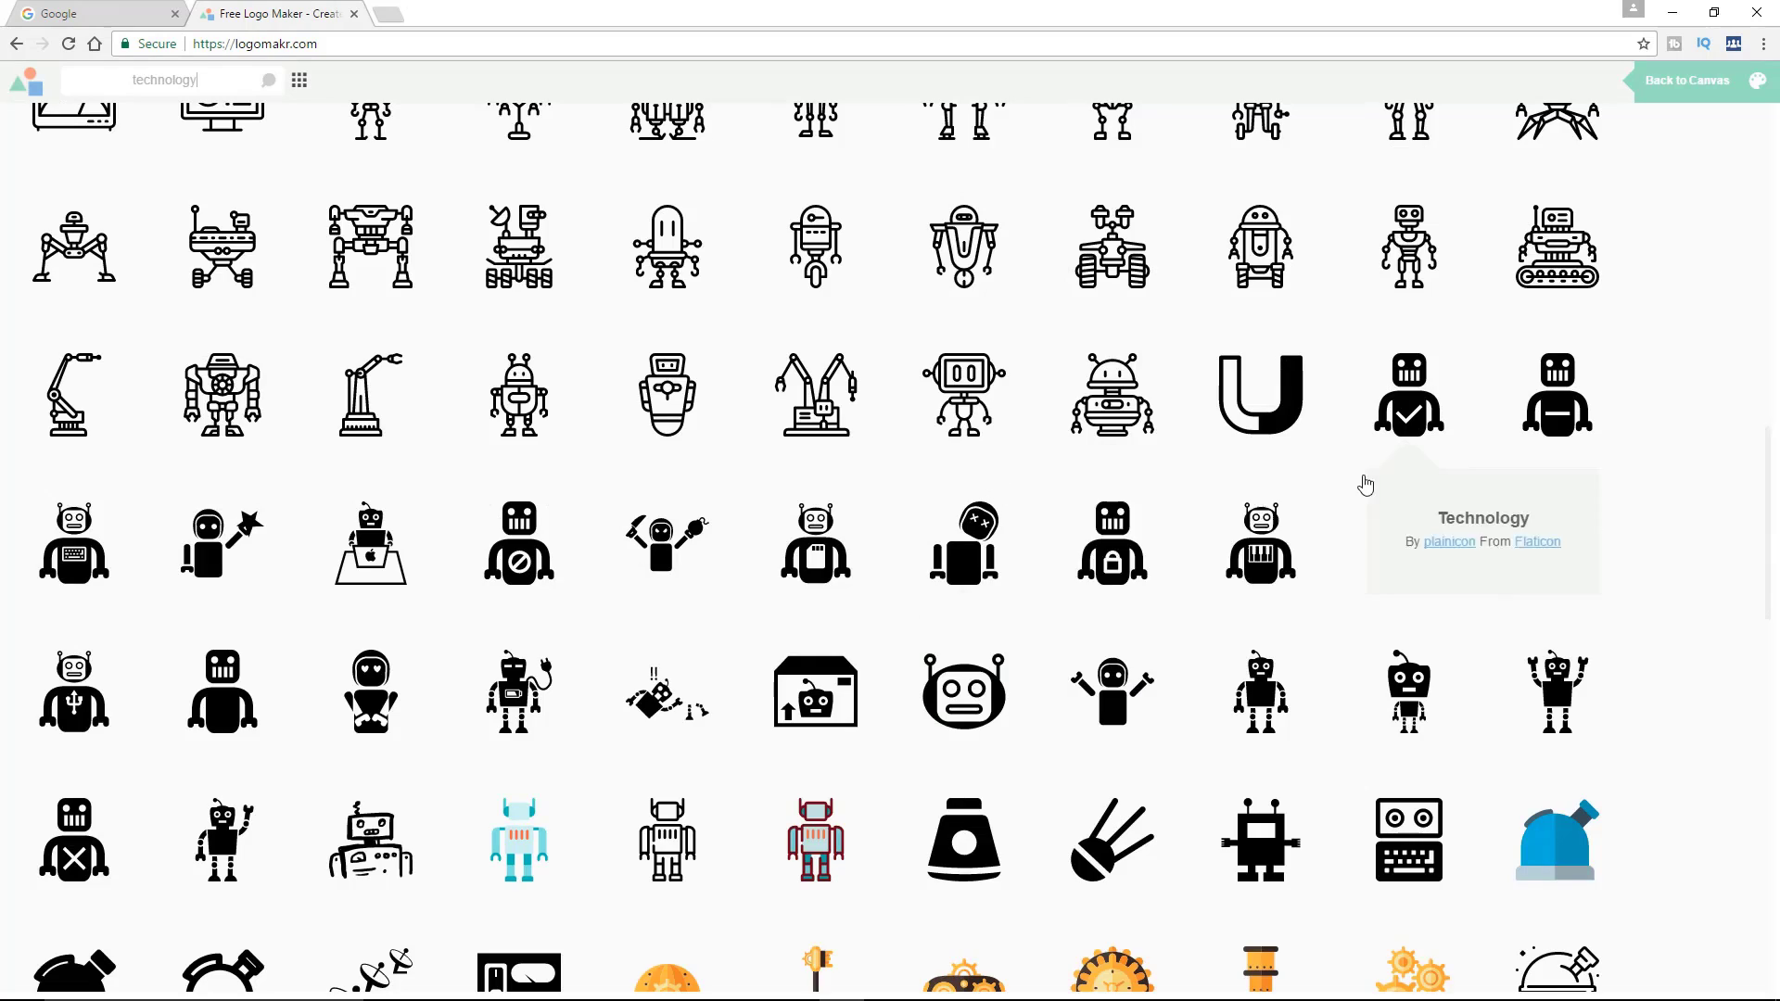
scroll(1363, 485, "down", 3)
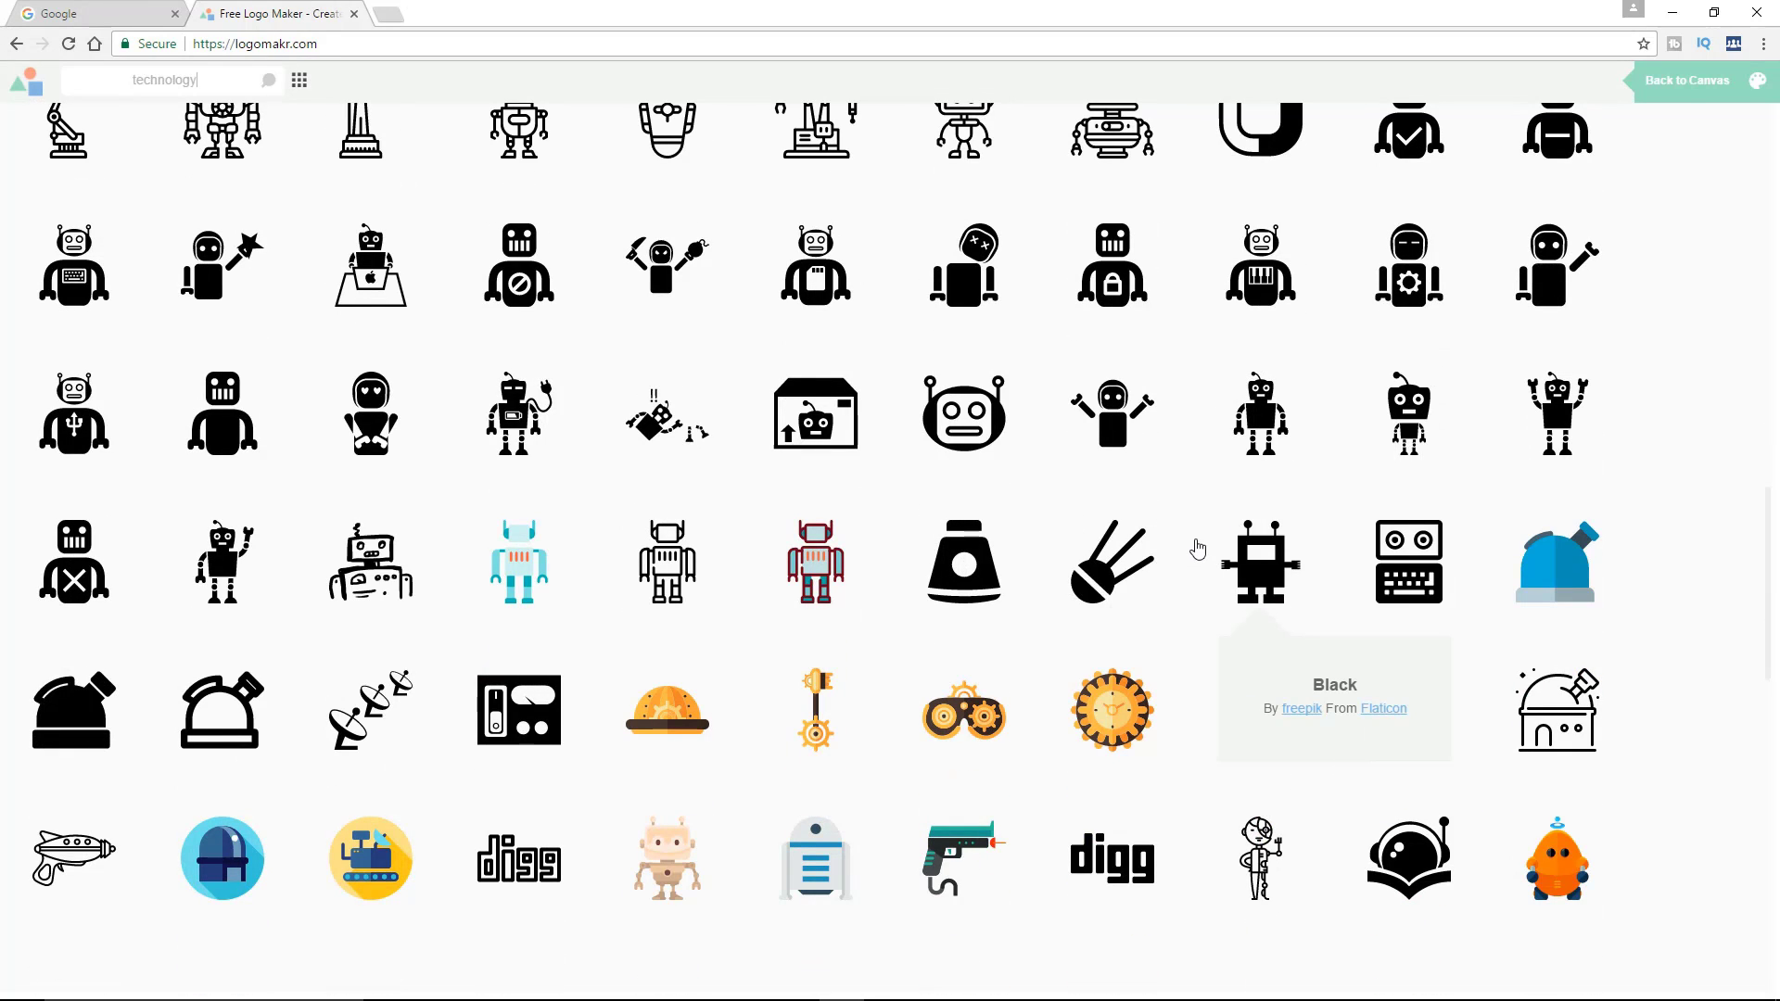
scroll(691, 575, "down", 3)
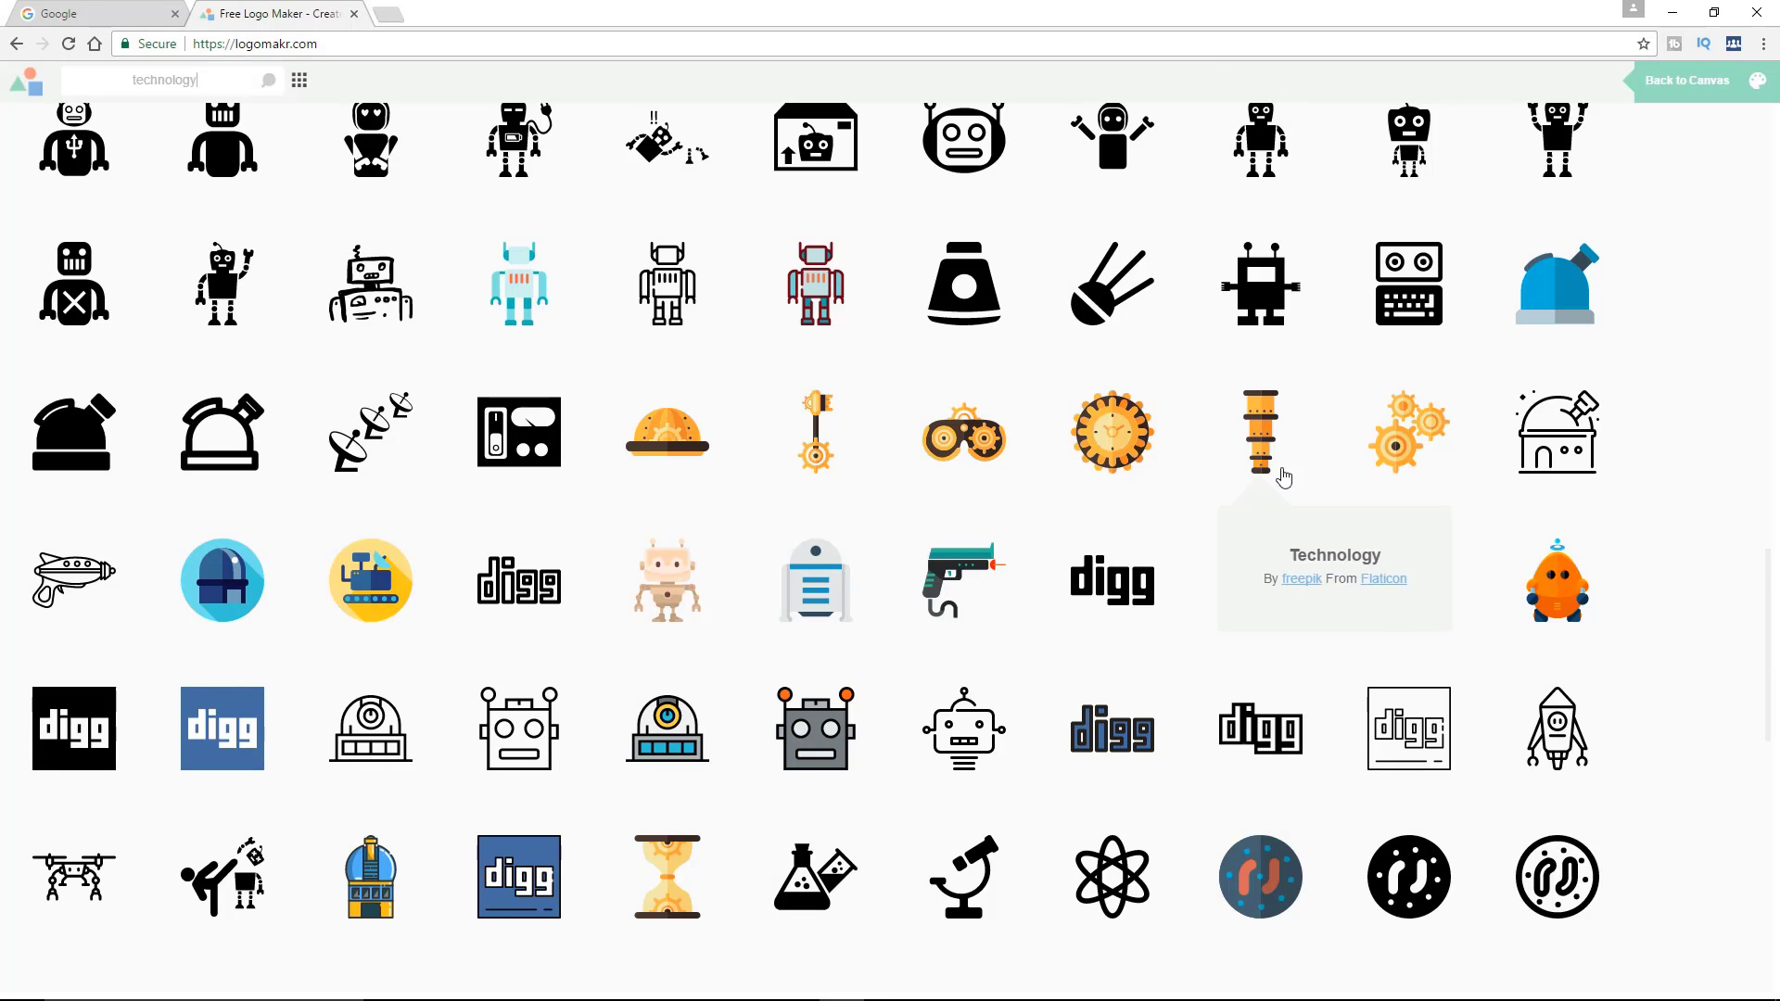
left_click(1405, 466)
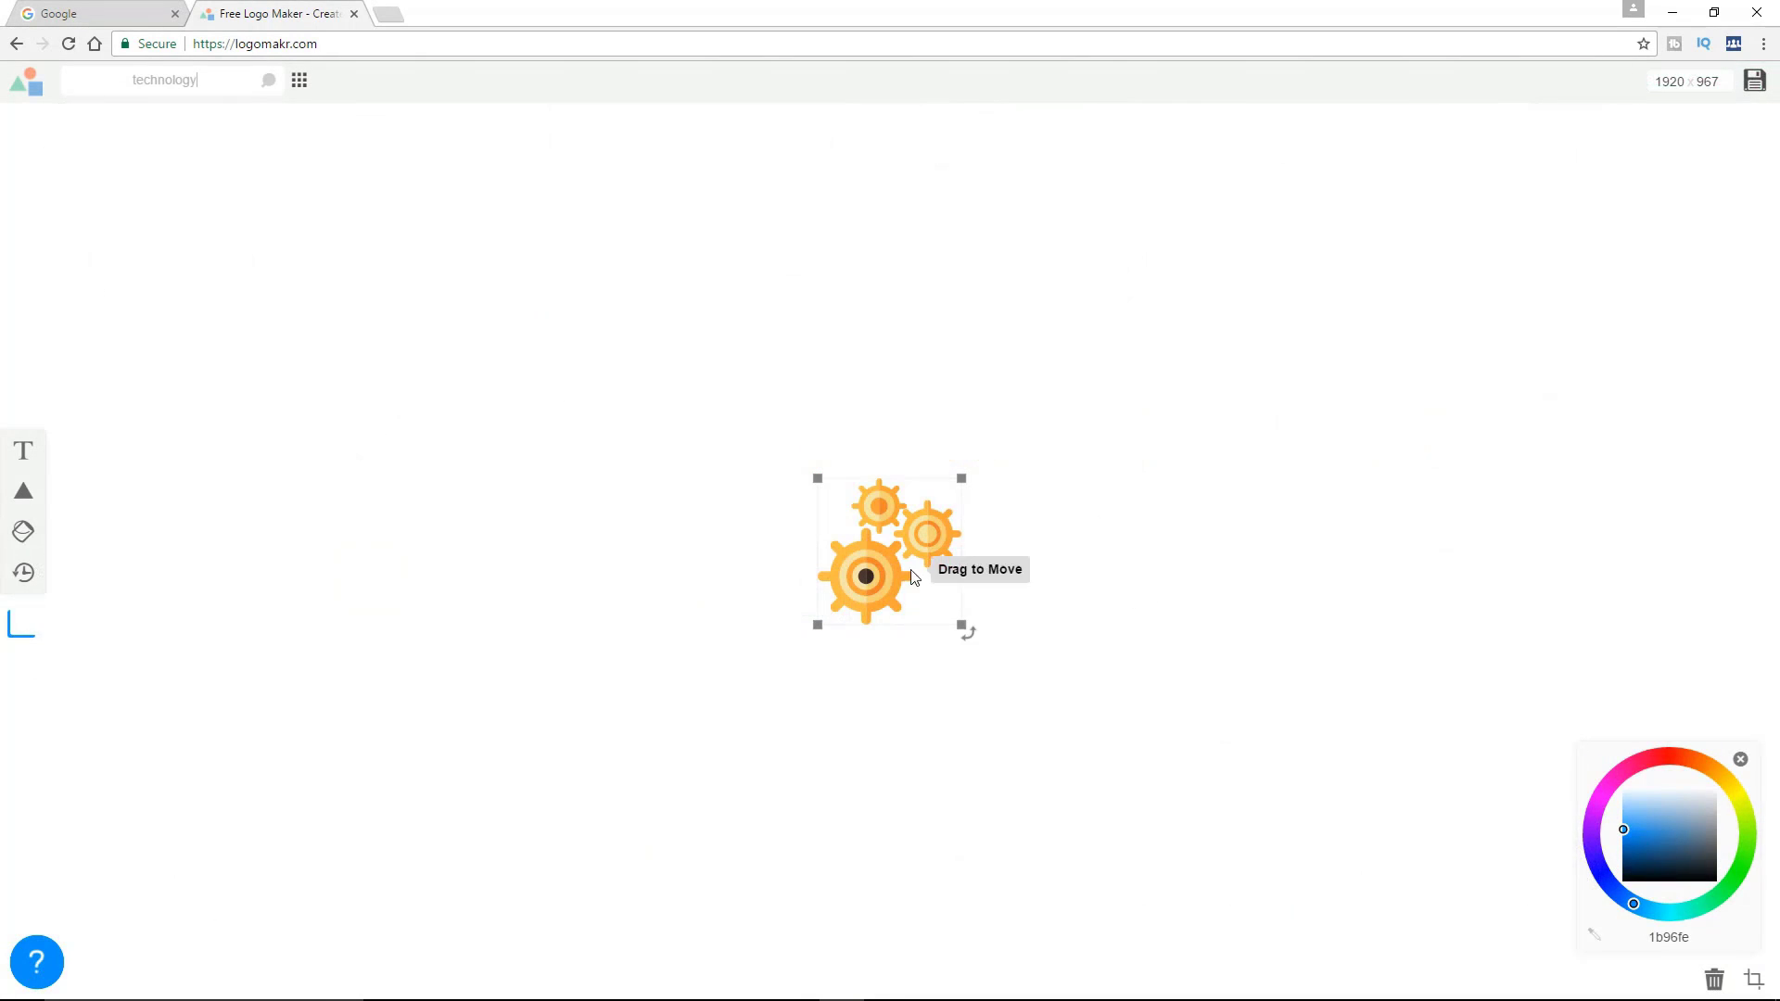
left_click_drag(879, 571, 892, 536)
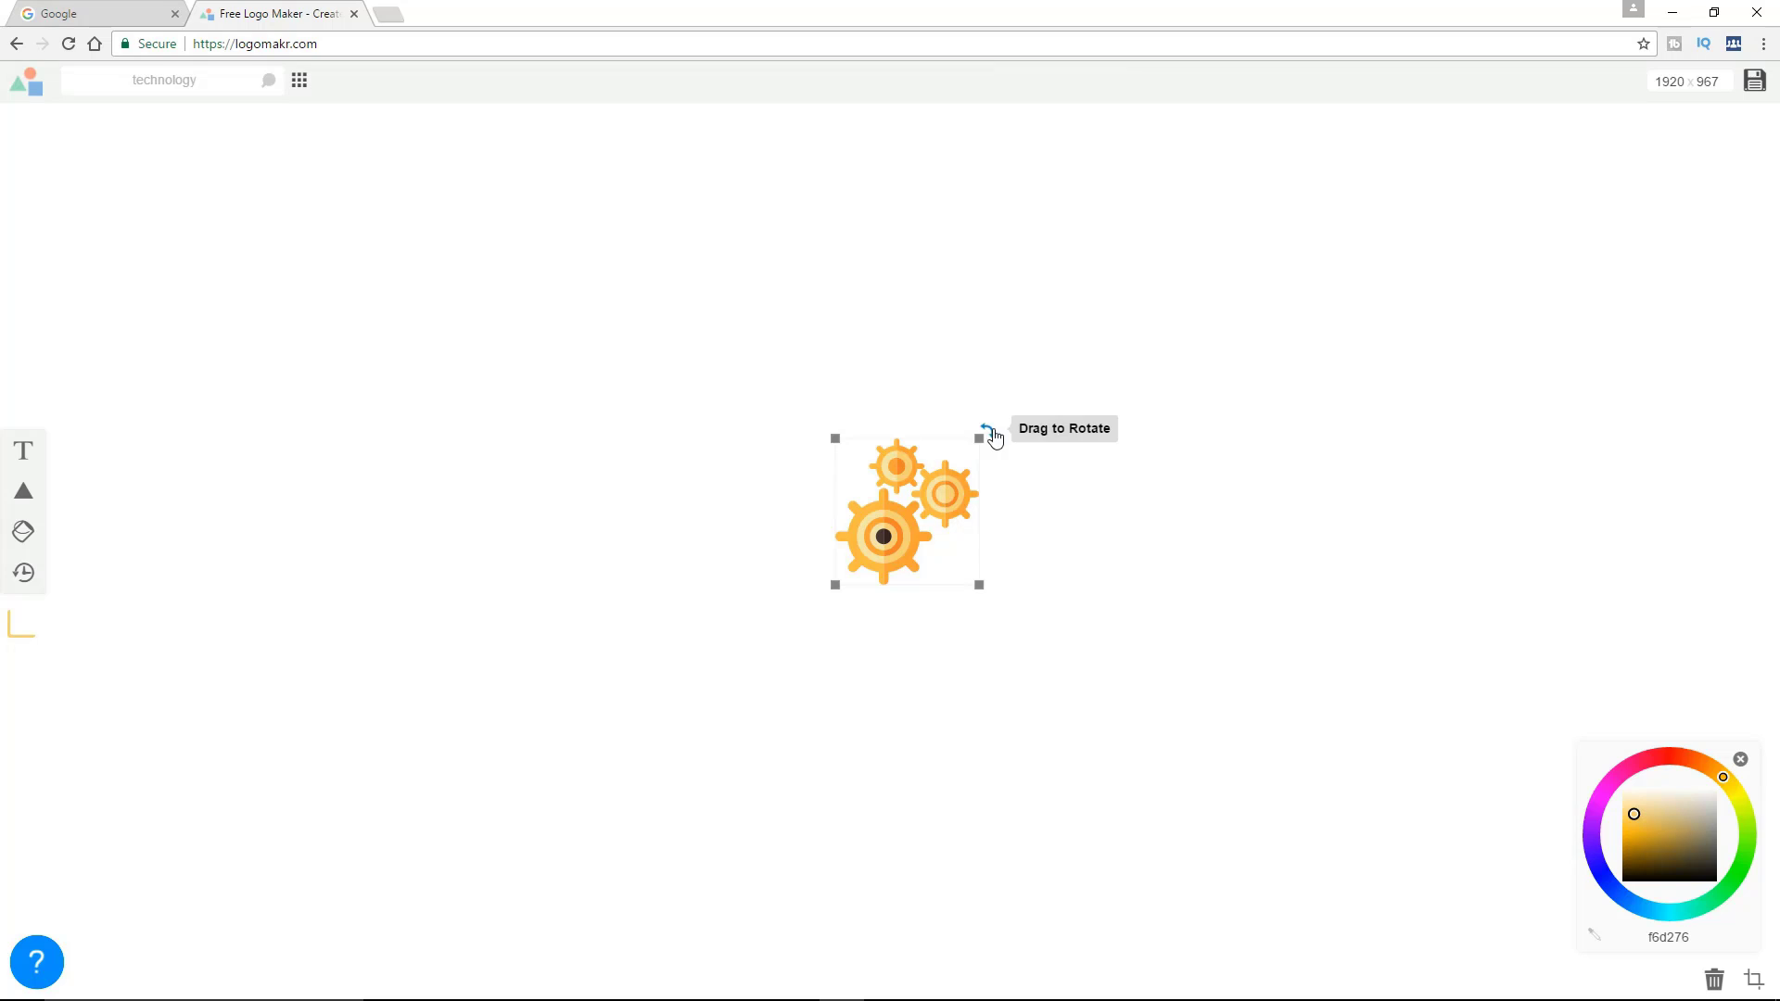
left_click_drag(985, 434, 937, 417)
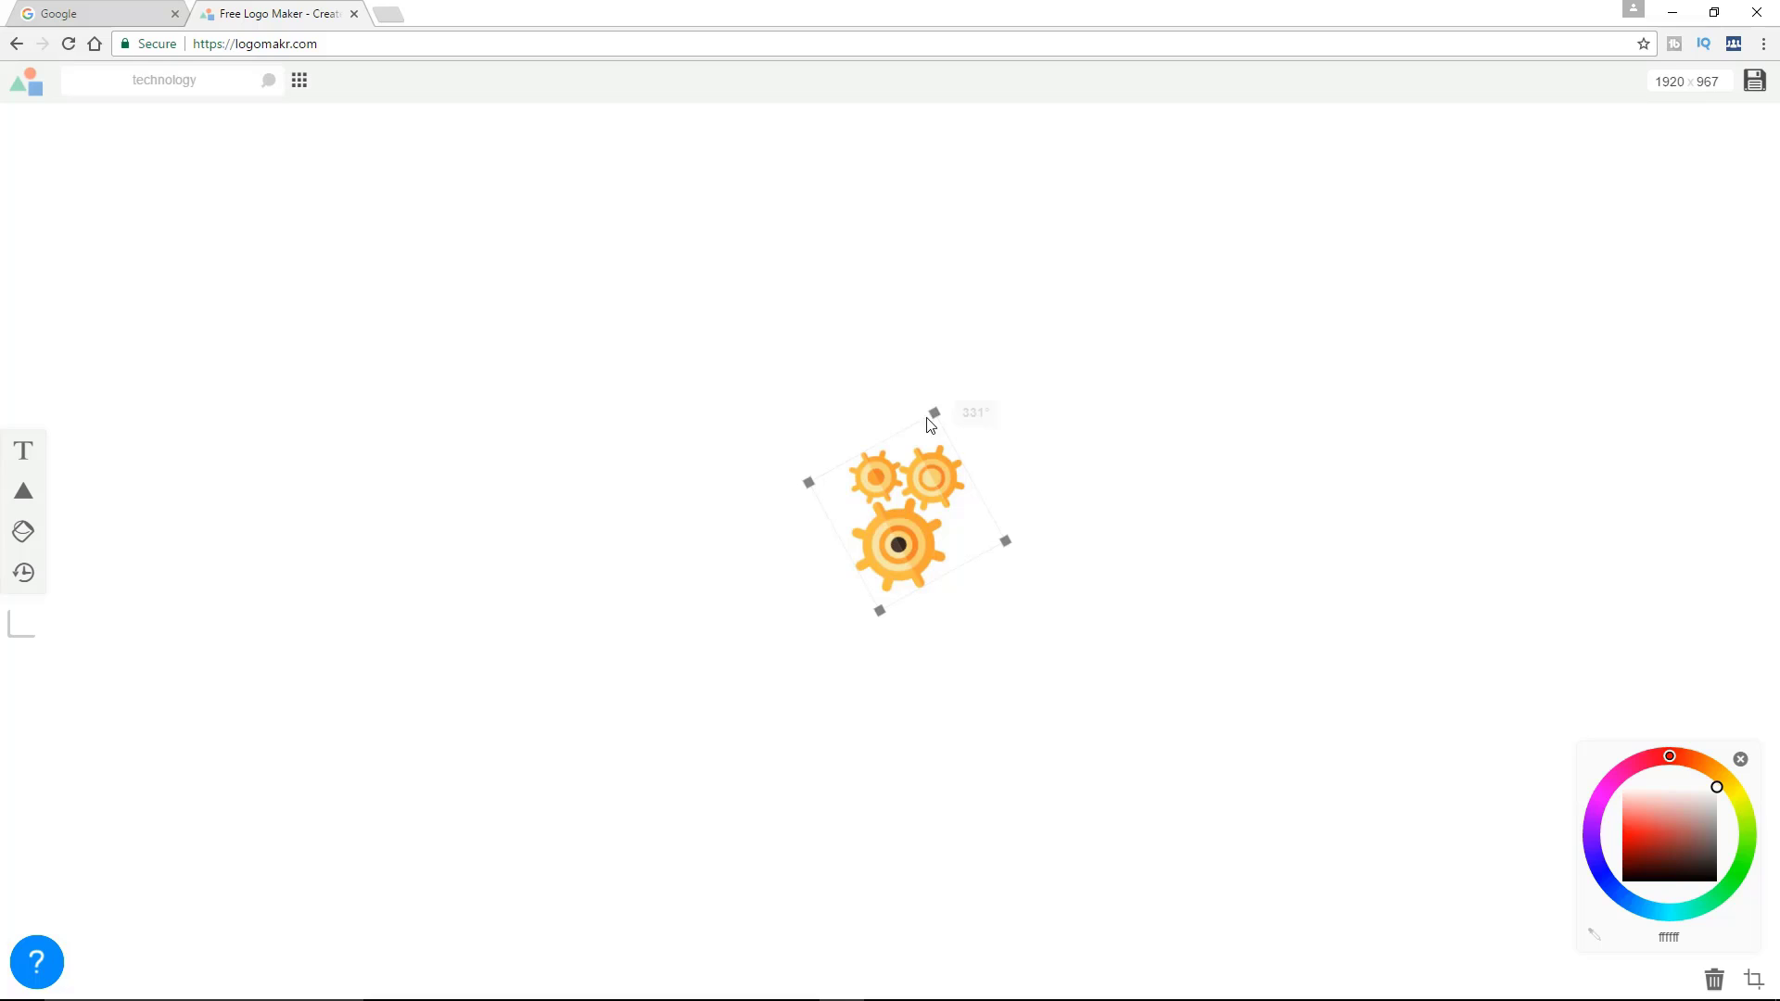
Add a triangle over the gears, send it to the back, and centre the gears on it
left_click(20, 496)
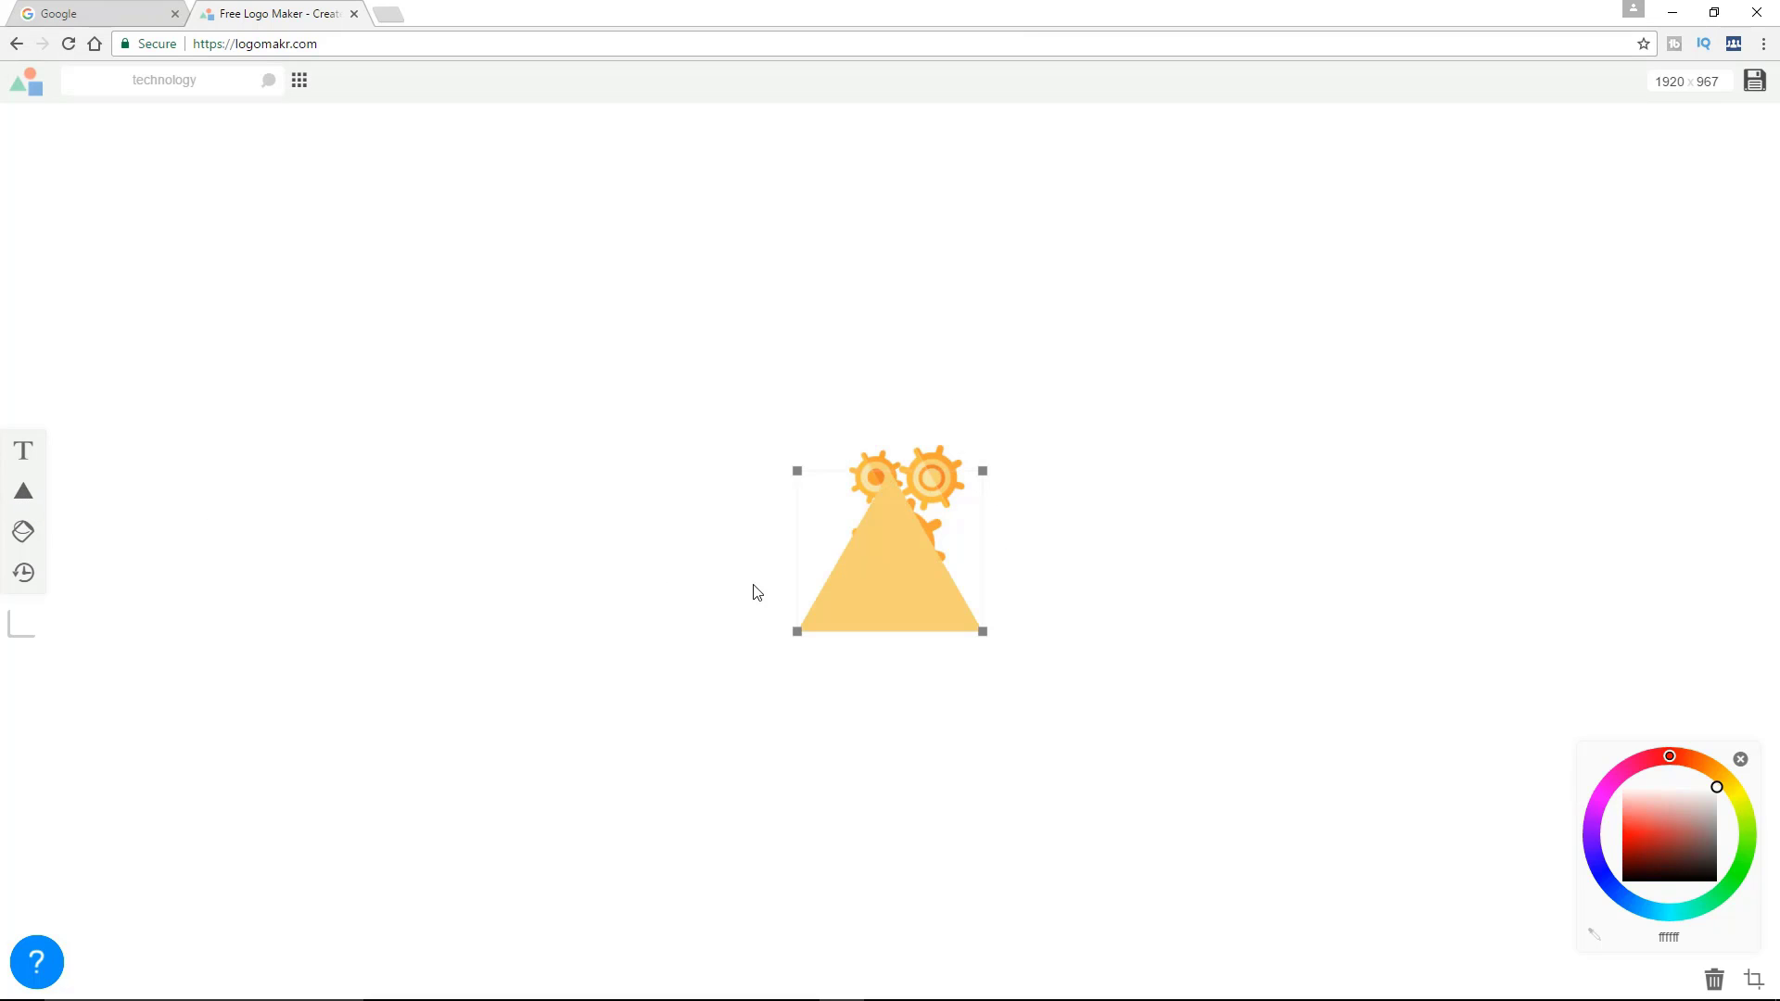
left_click_drag(876, 583, 893, 543)
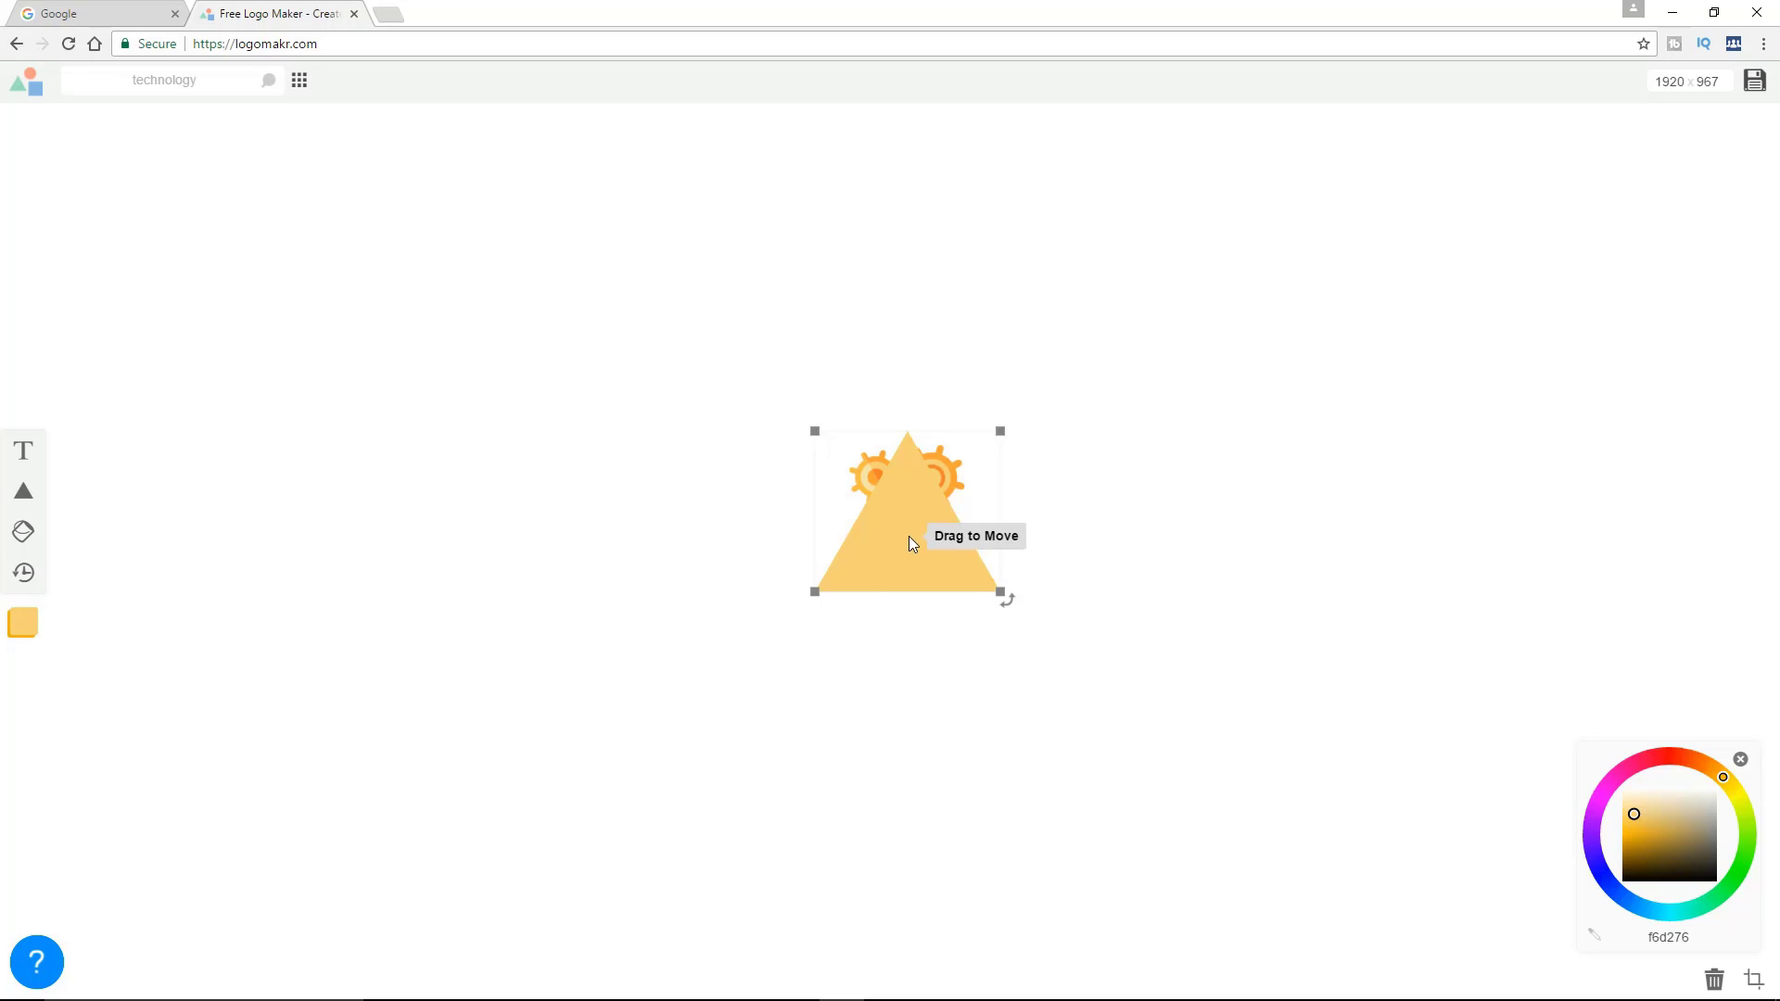
right_click(910, 536)
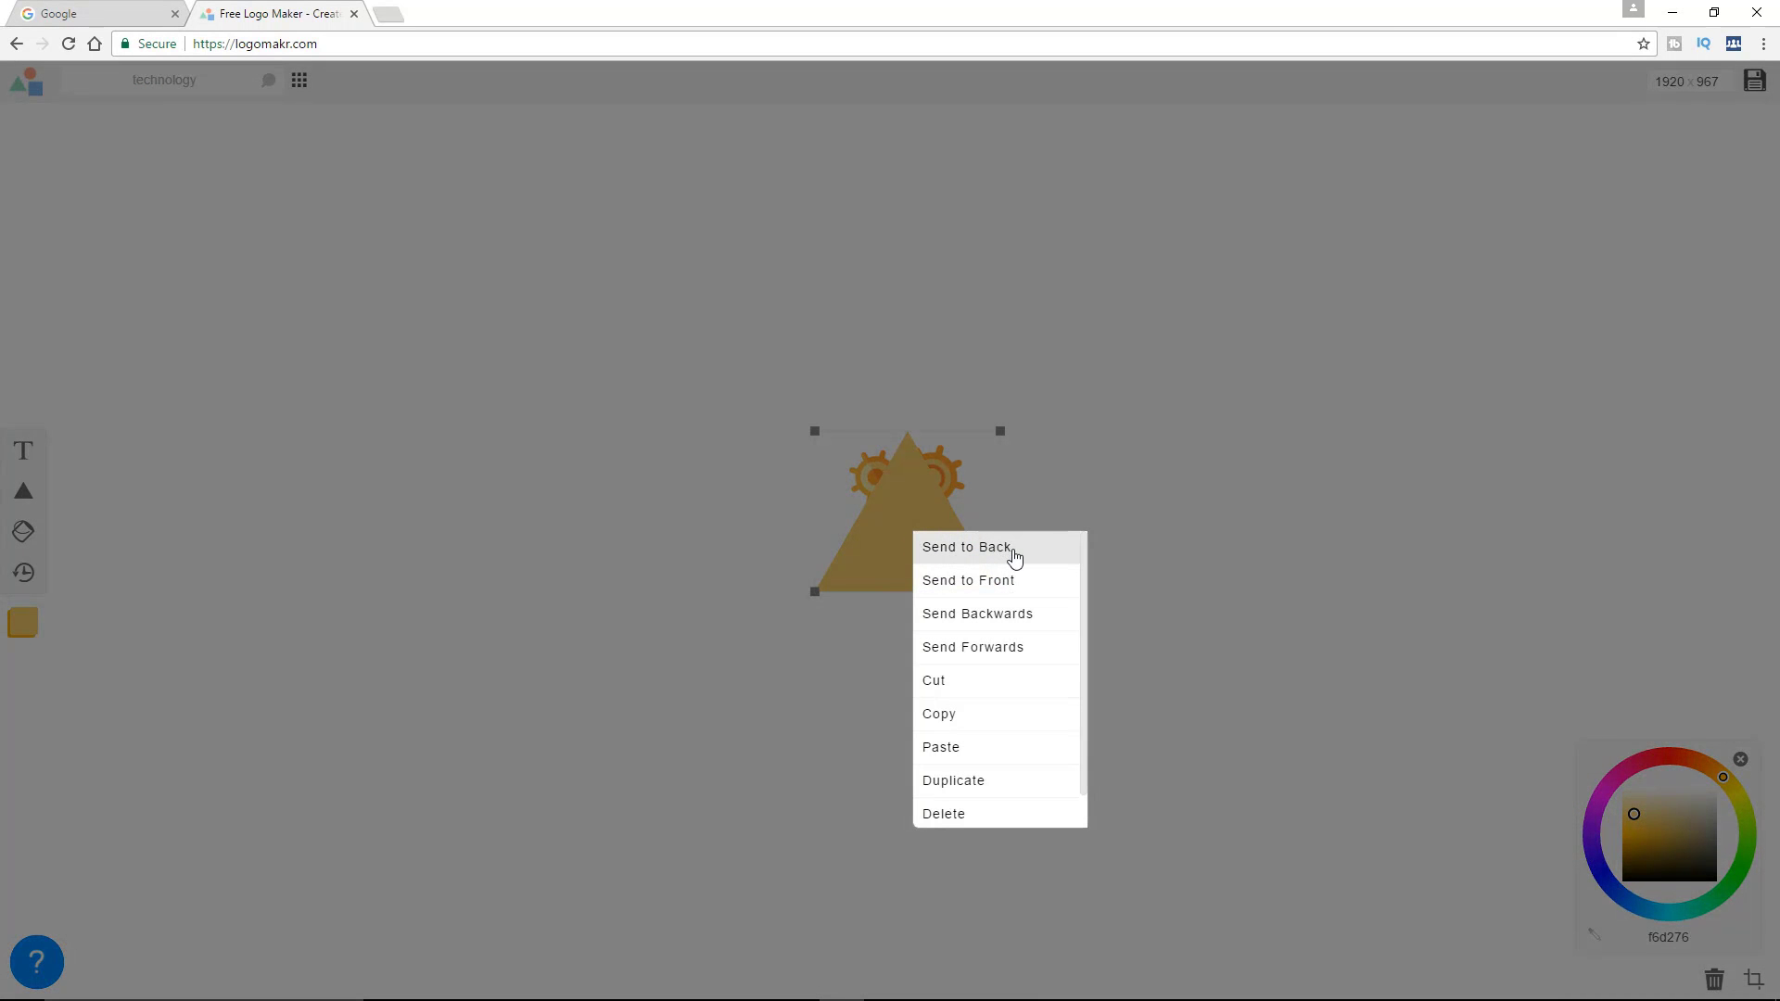
left_click(1015, 555)
left_click_drag(905, 547, 914, 547)
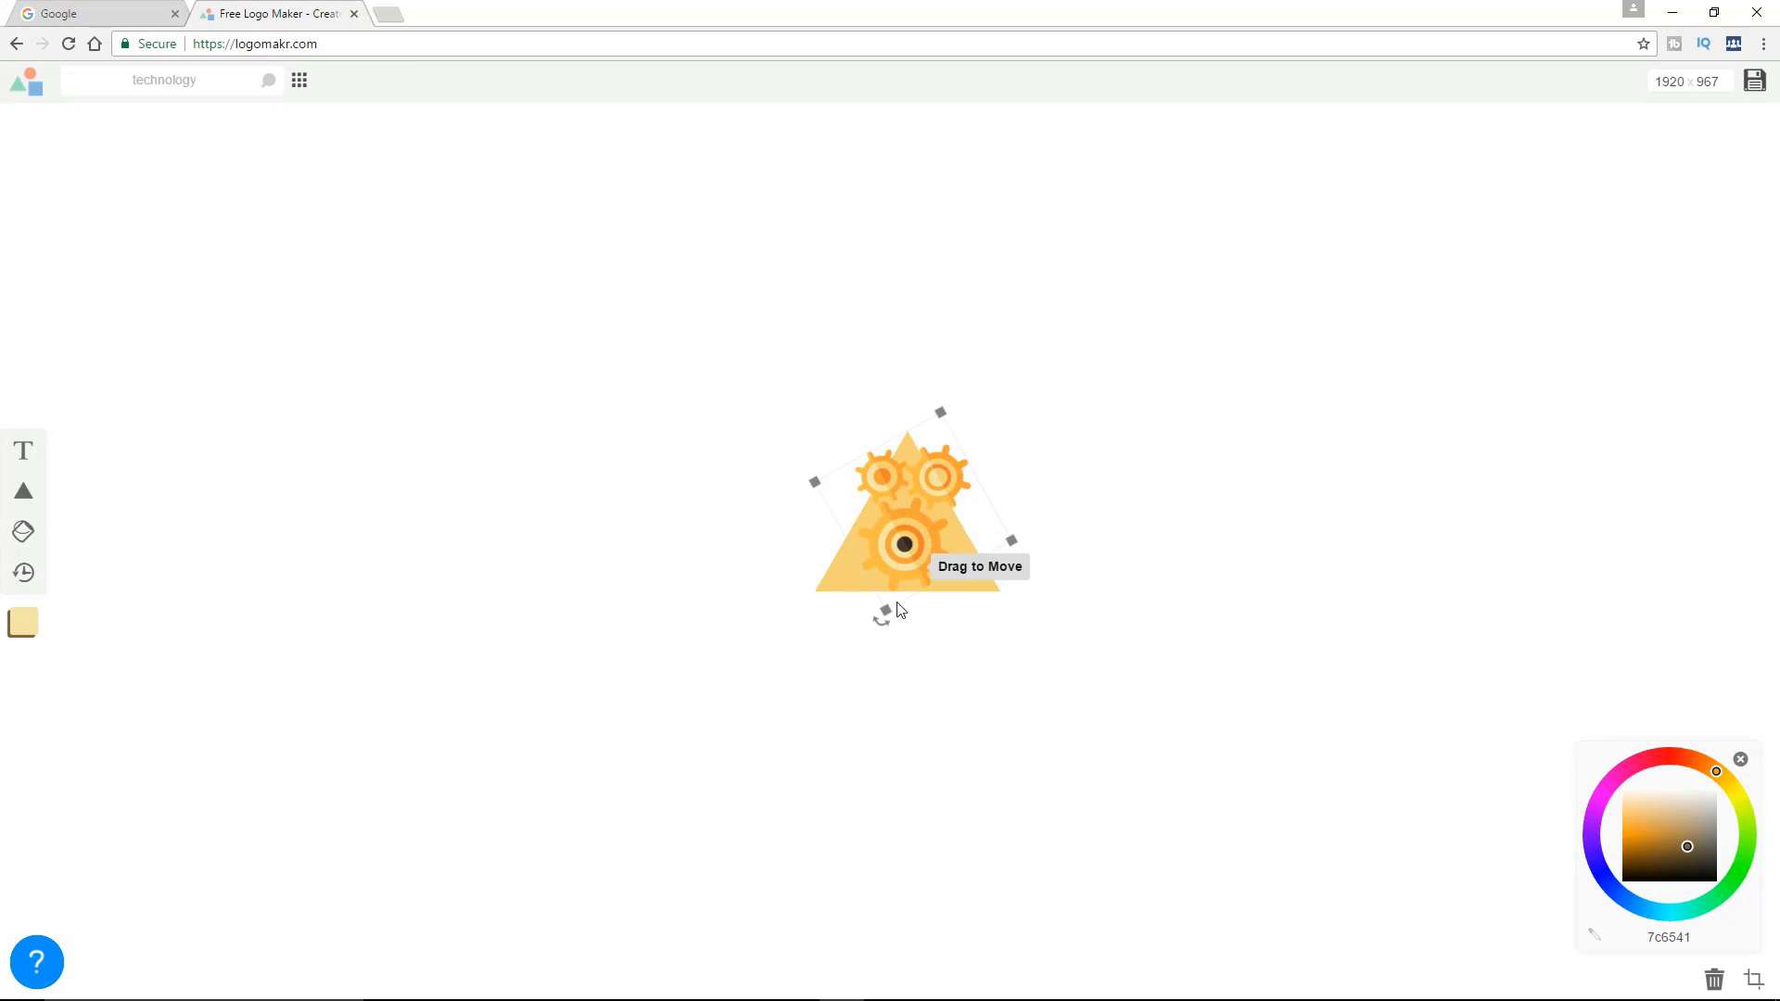
Rotate the triangle very slightly counterclockwise and recolour it red (ff001d)
left_click(966, 582)
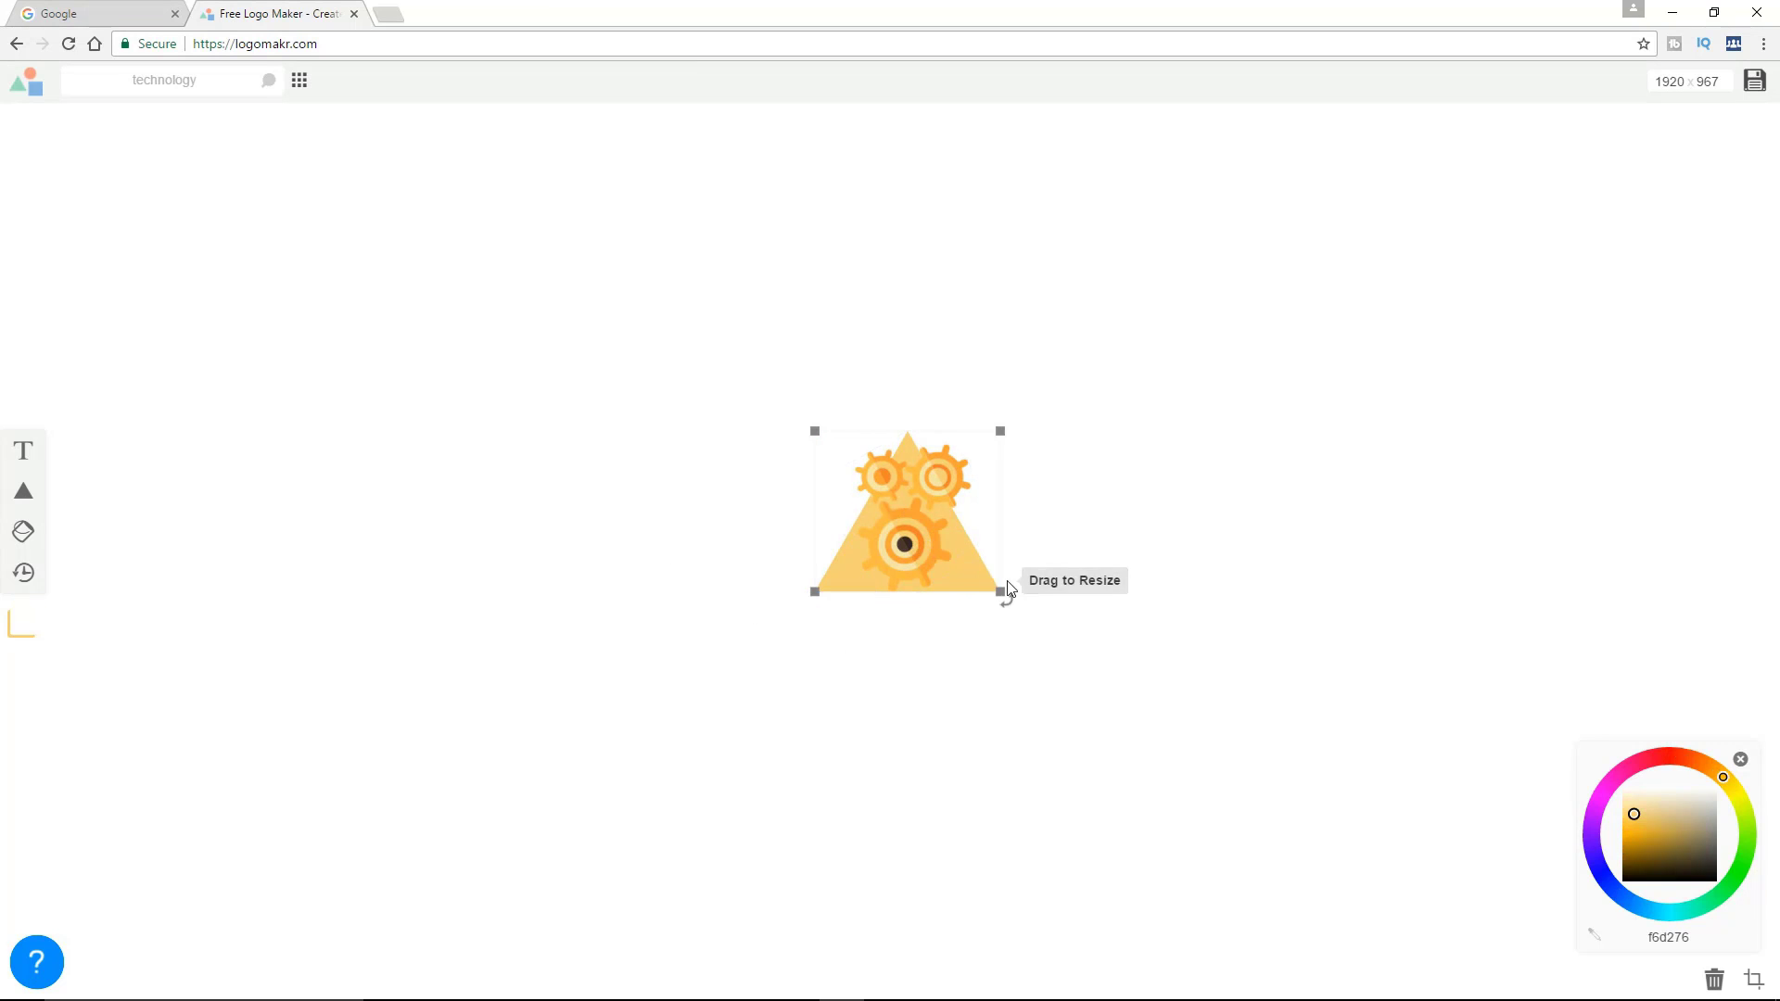
left_click_drag(1008, 603, 1014, 609)
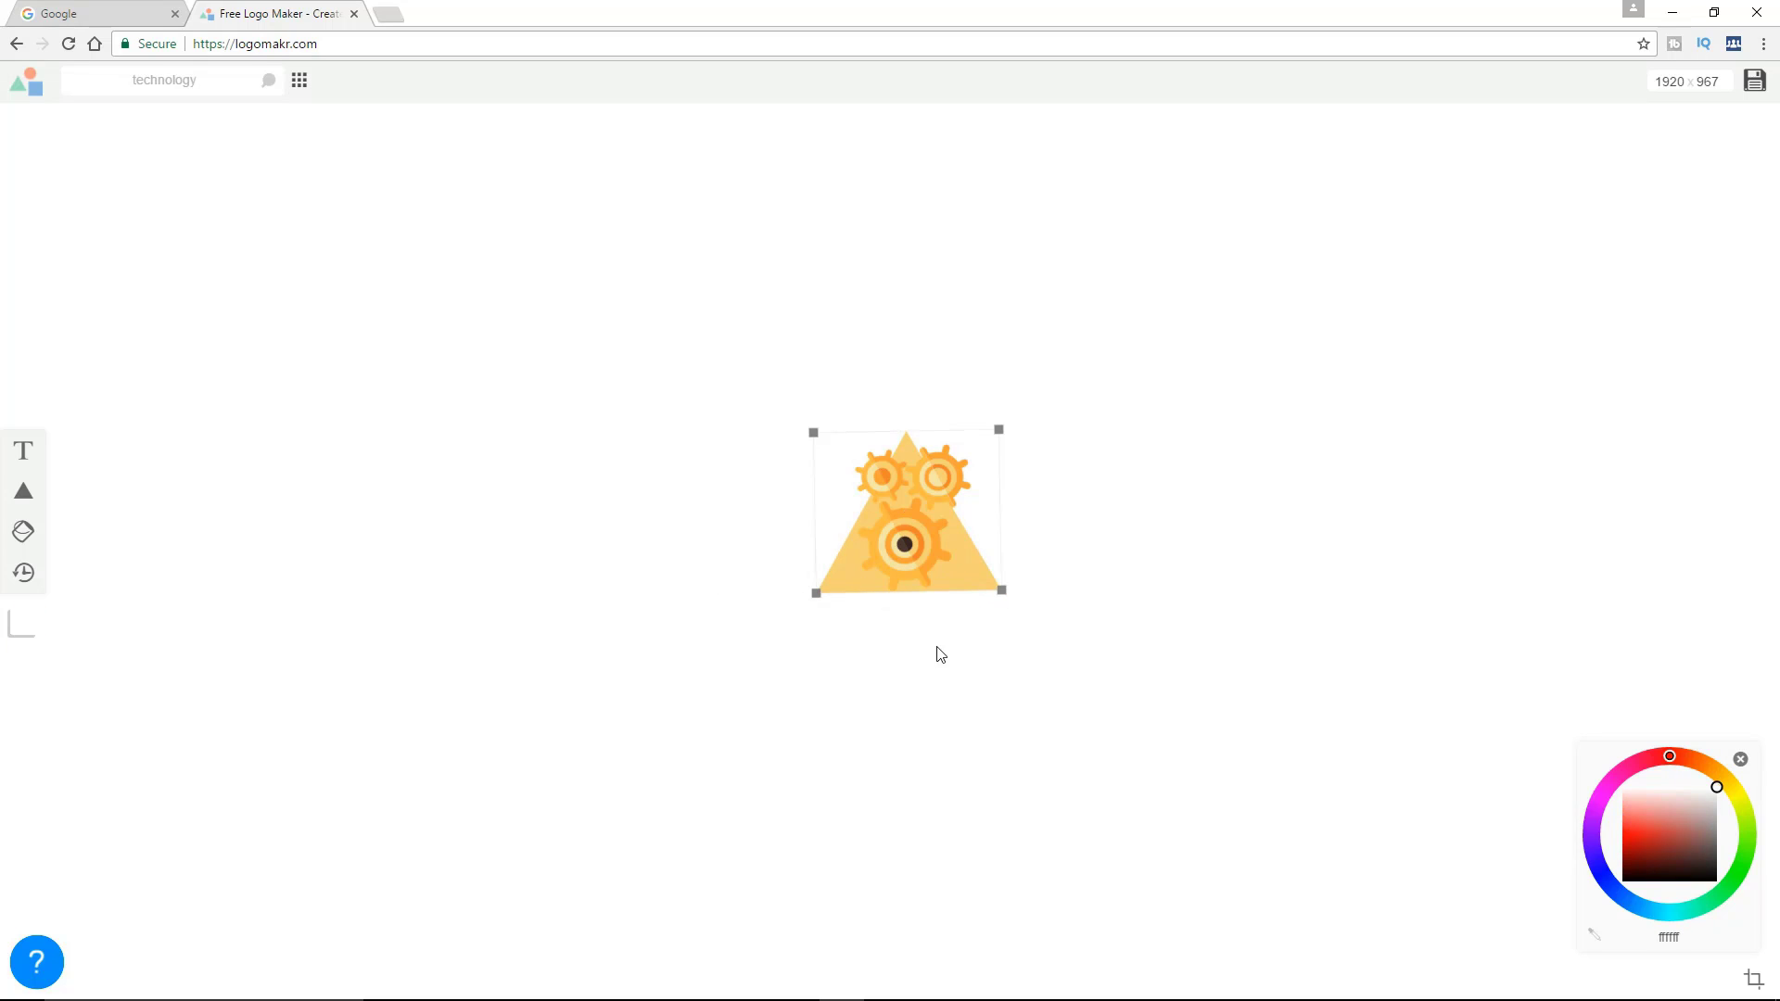
left_click(827, 591)
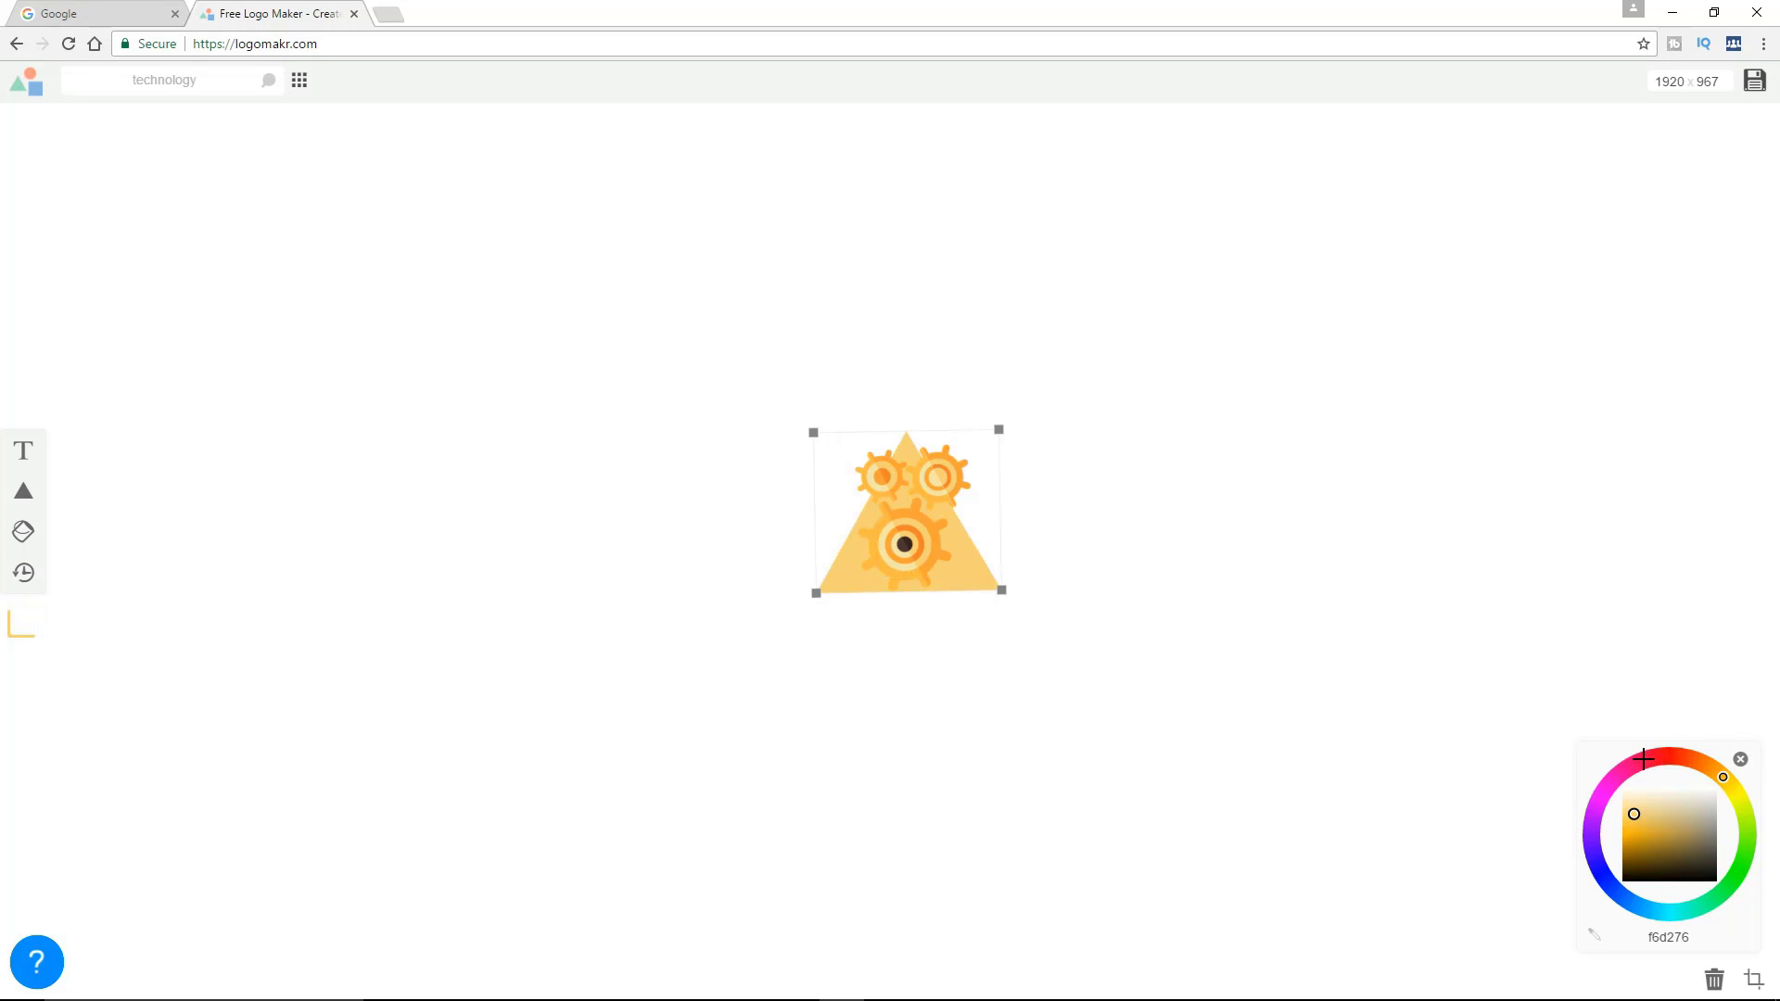
mouse_move(1619, 775)
left_mouse_down()
mouse_move(1674, 757)
mouse_move(1605, 790)
mouse_move(1601, 873)
mouse_move(1611, 786)
mouse_move(1660, 758)
left_mouse_up()
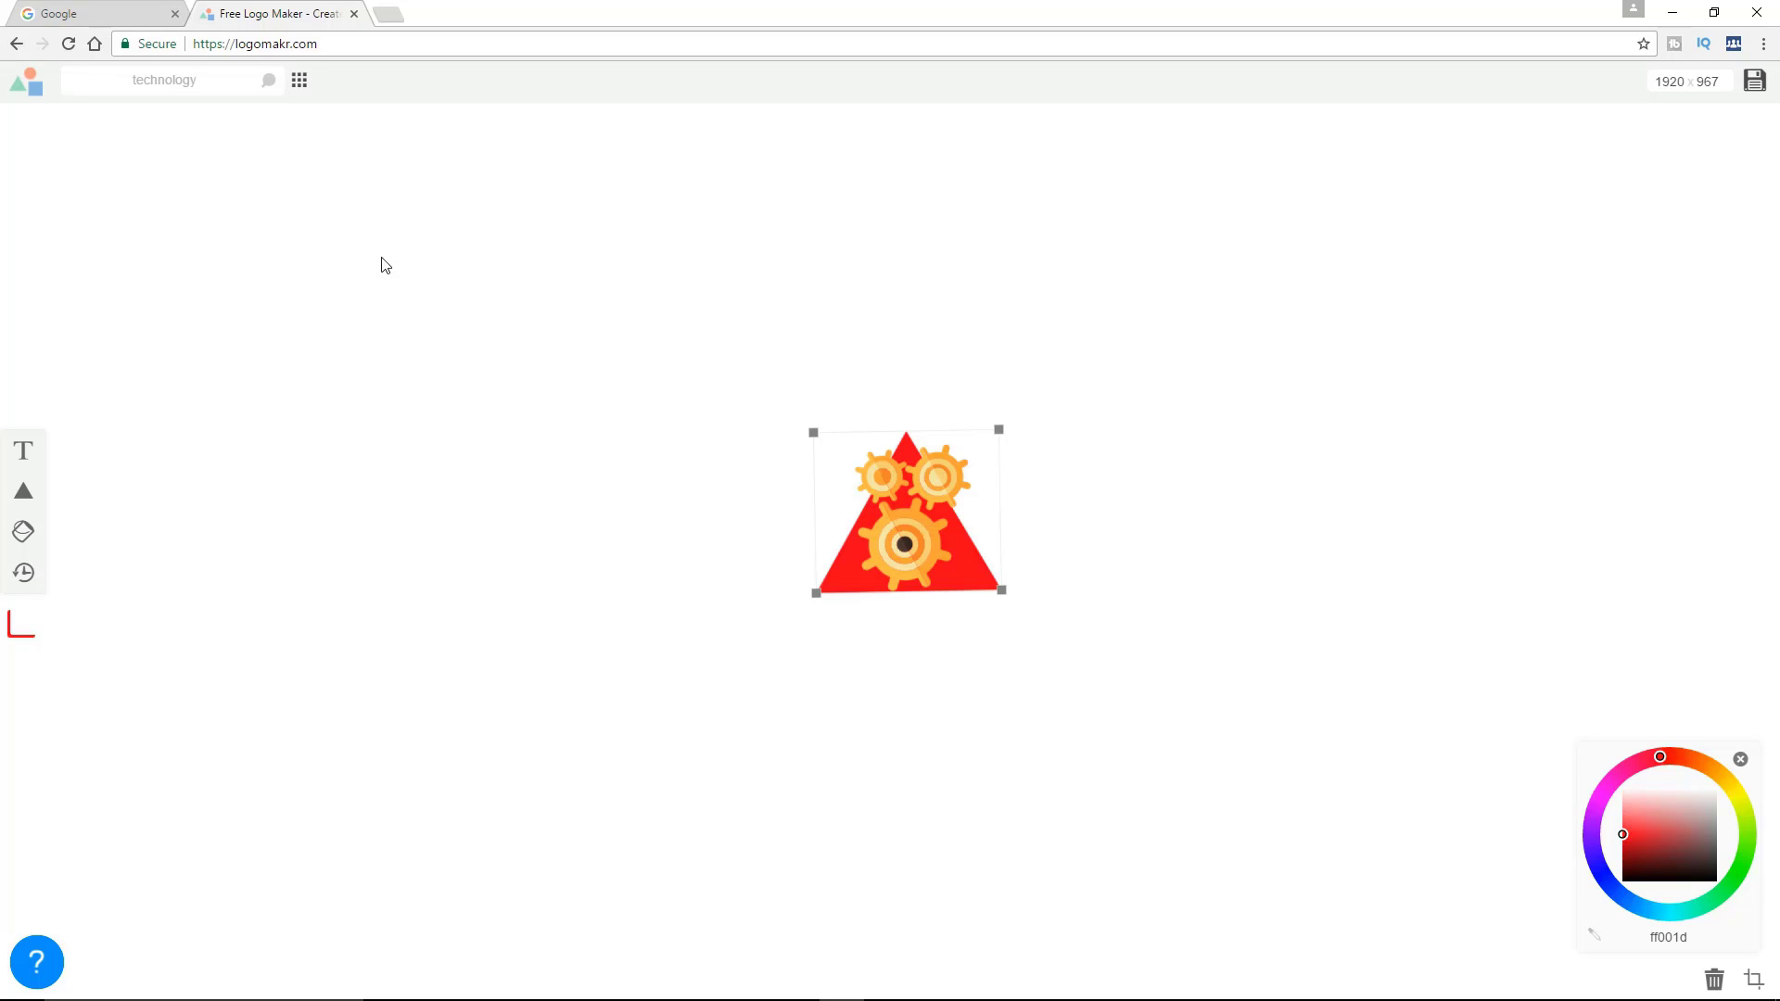
Search the graphics library for "Glass" and look through the results for eyeglasses
left_click_drag(190, 81, 123, 88)
key("BackSpace")
type("Glass")
key("Return")
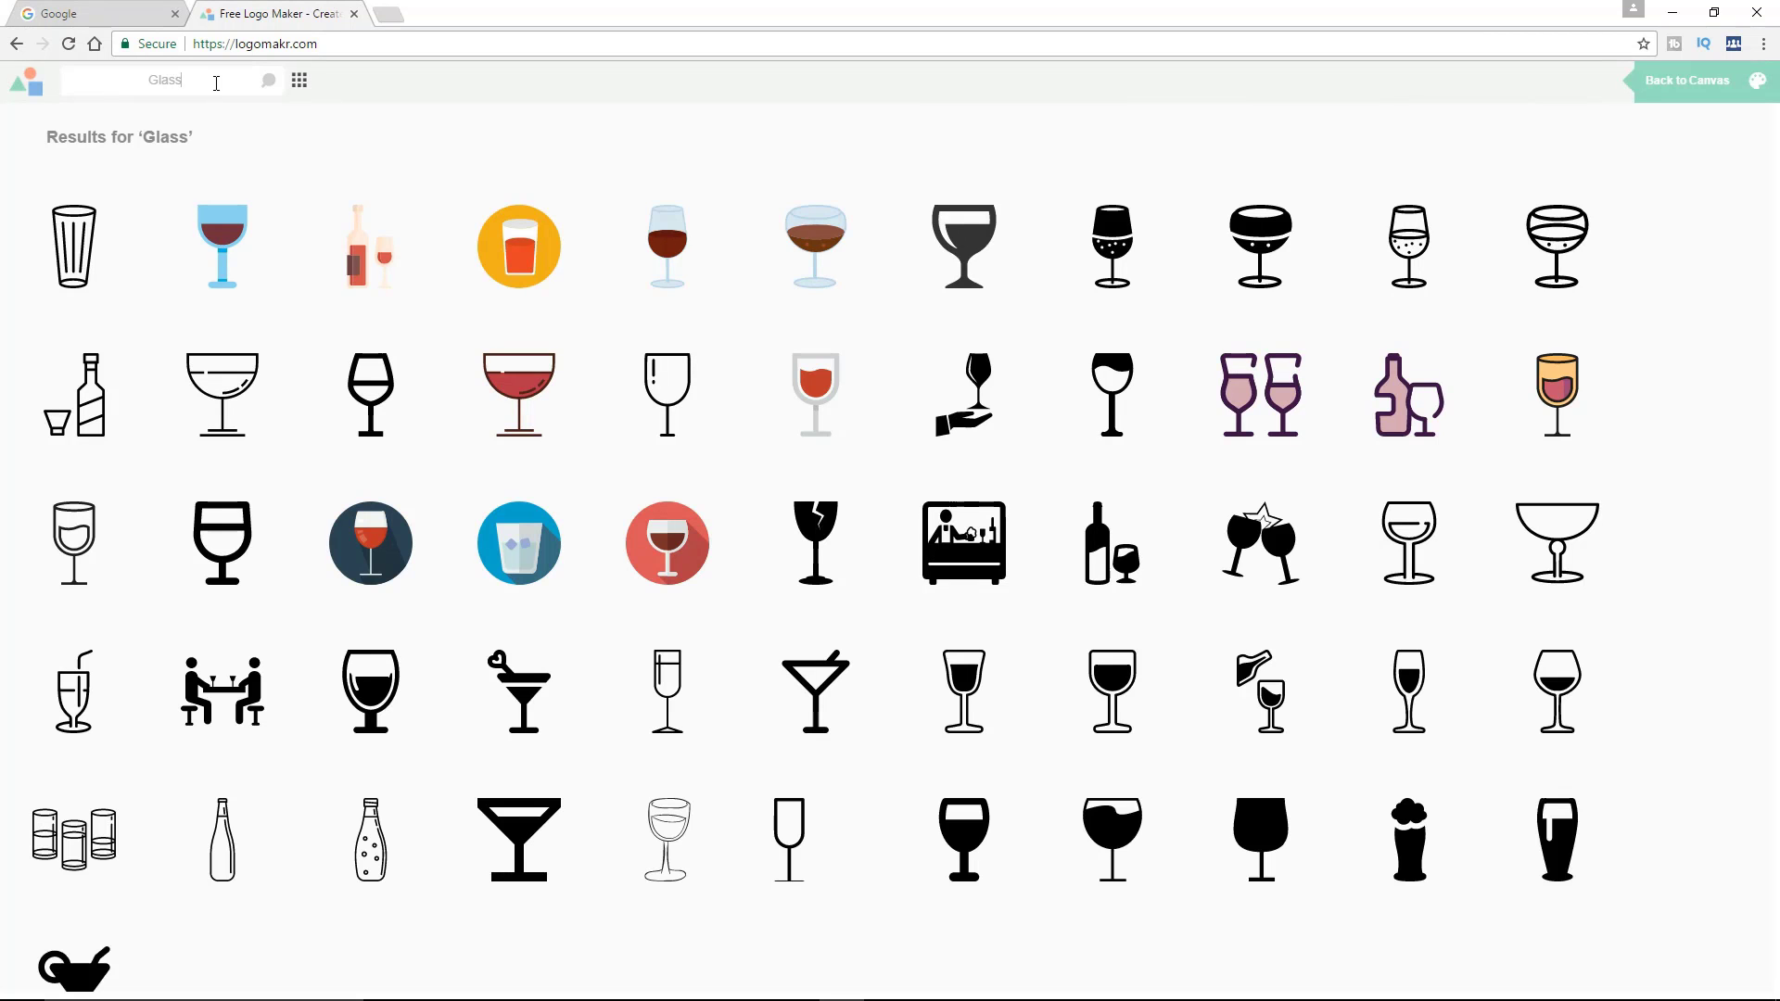
scroll(775, 509, "down", 4)
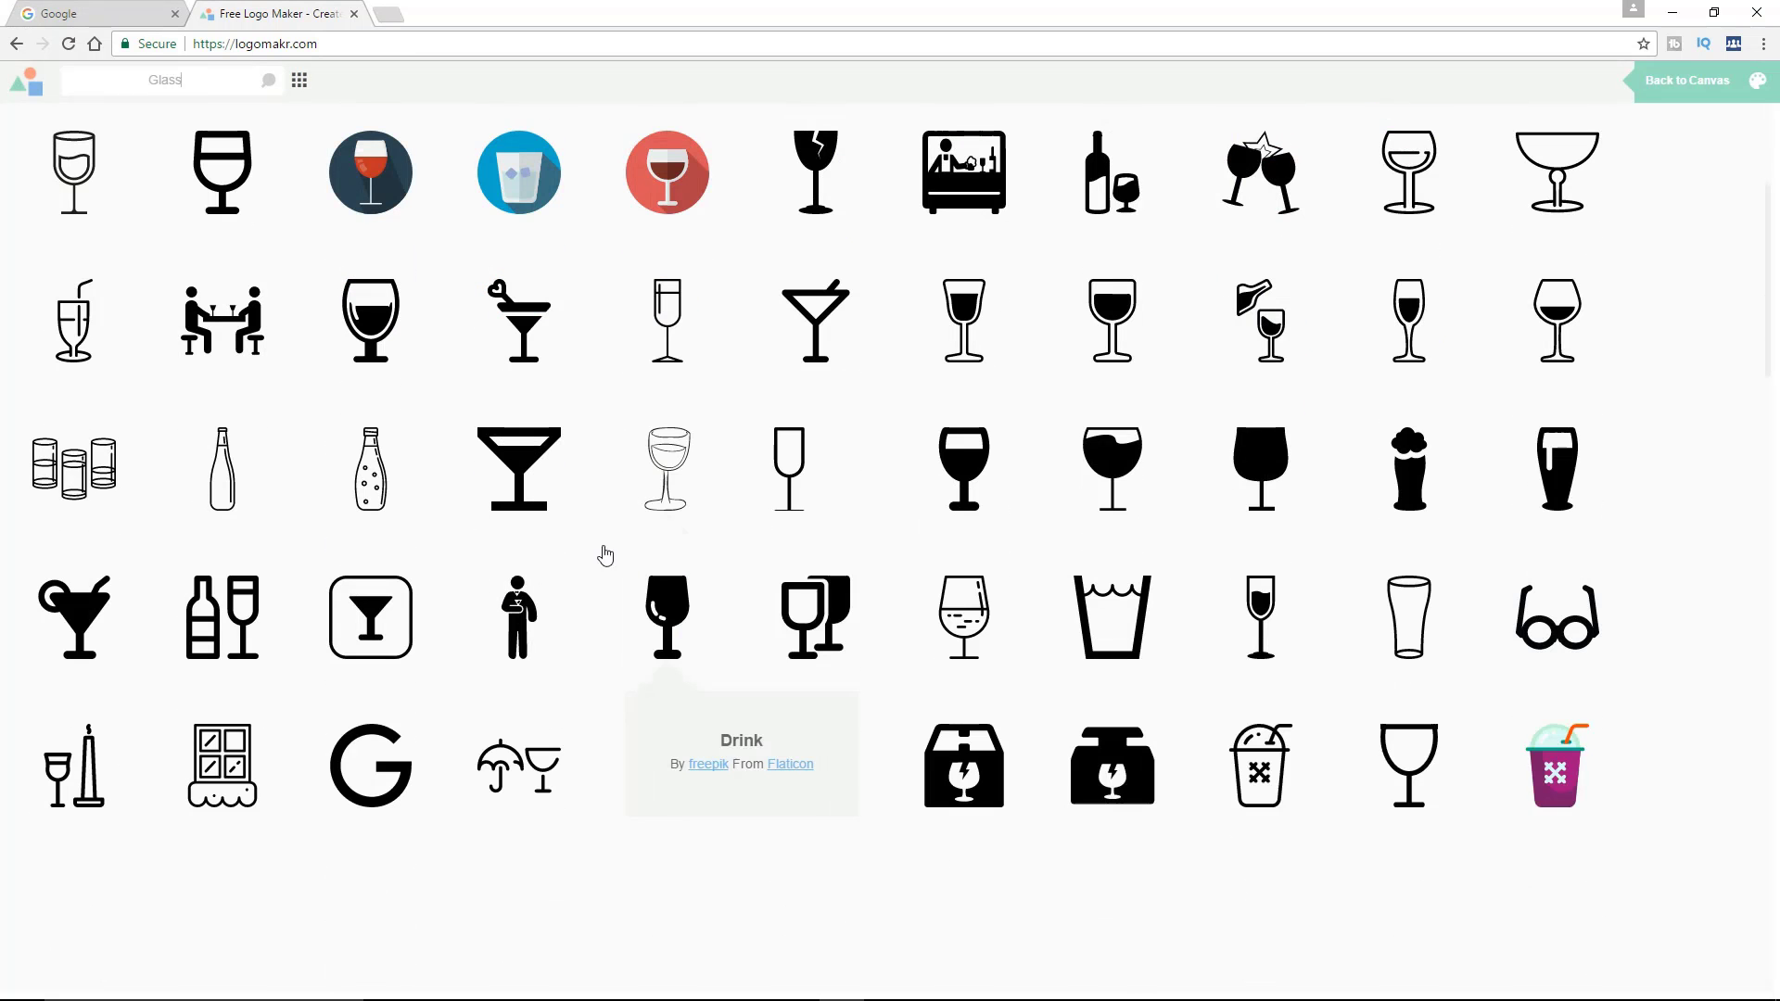
scroll(516, 556, "up", 4)
Search the graphics library for "geek", add the black eyeglasses, and place them over the two small gears
left_click(129, 88)
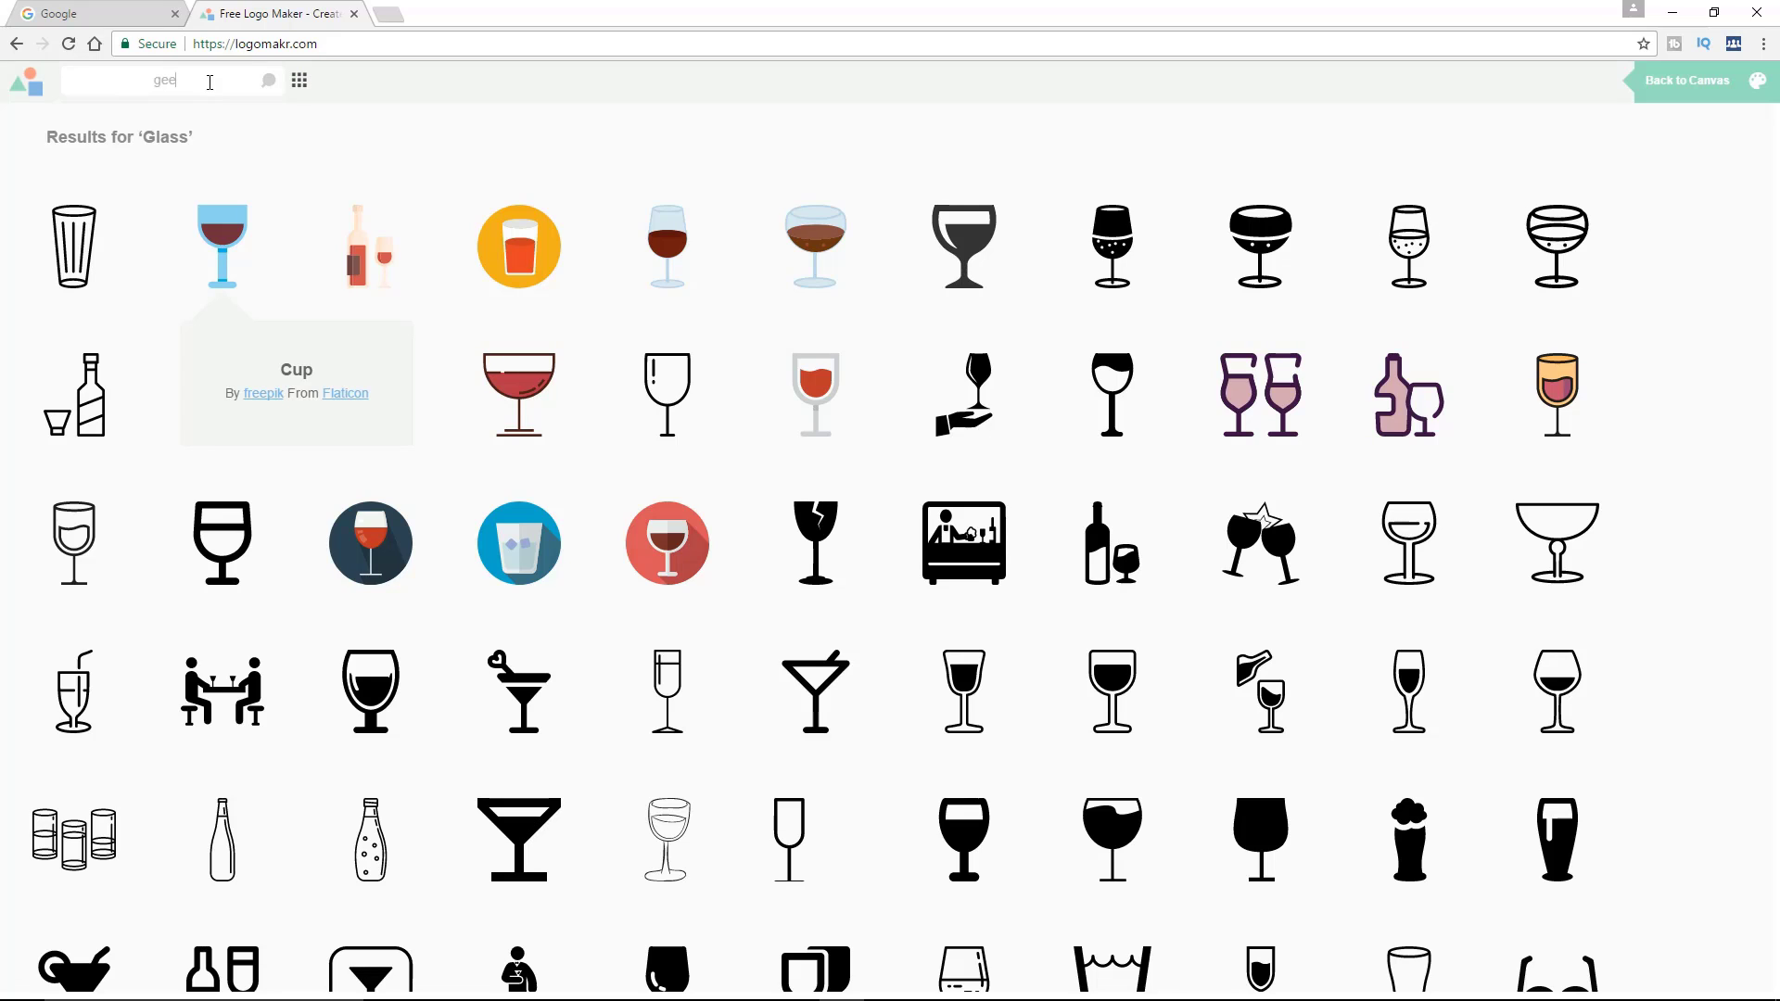
key("Return")
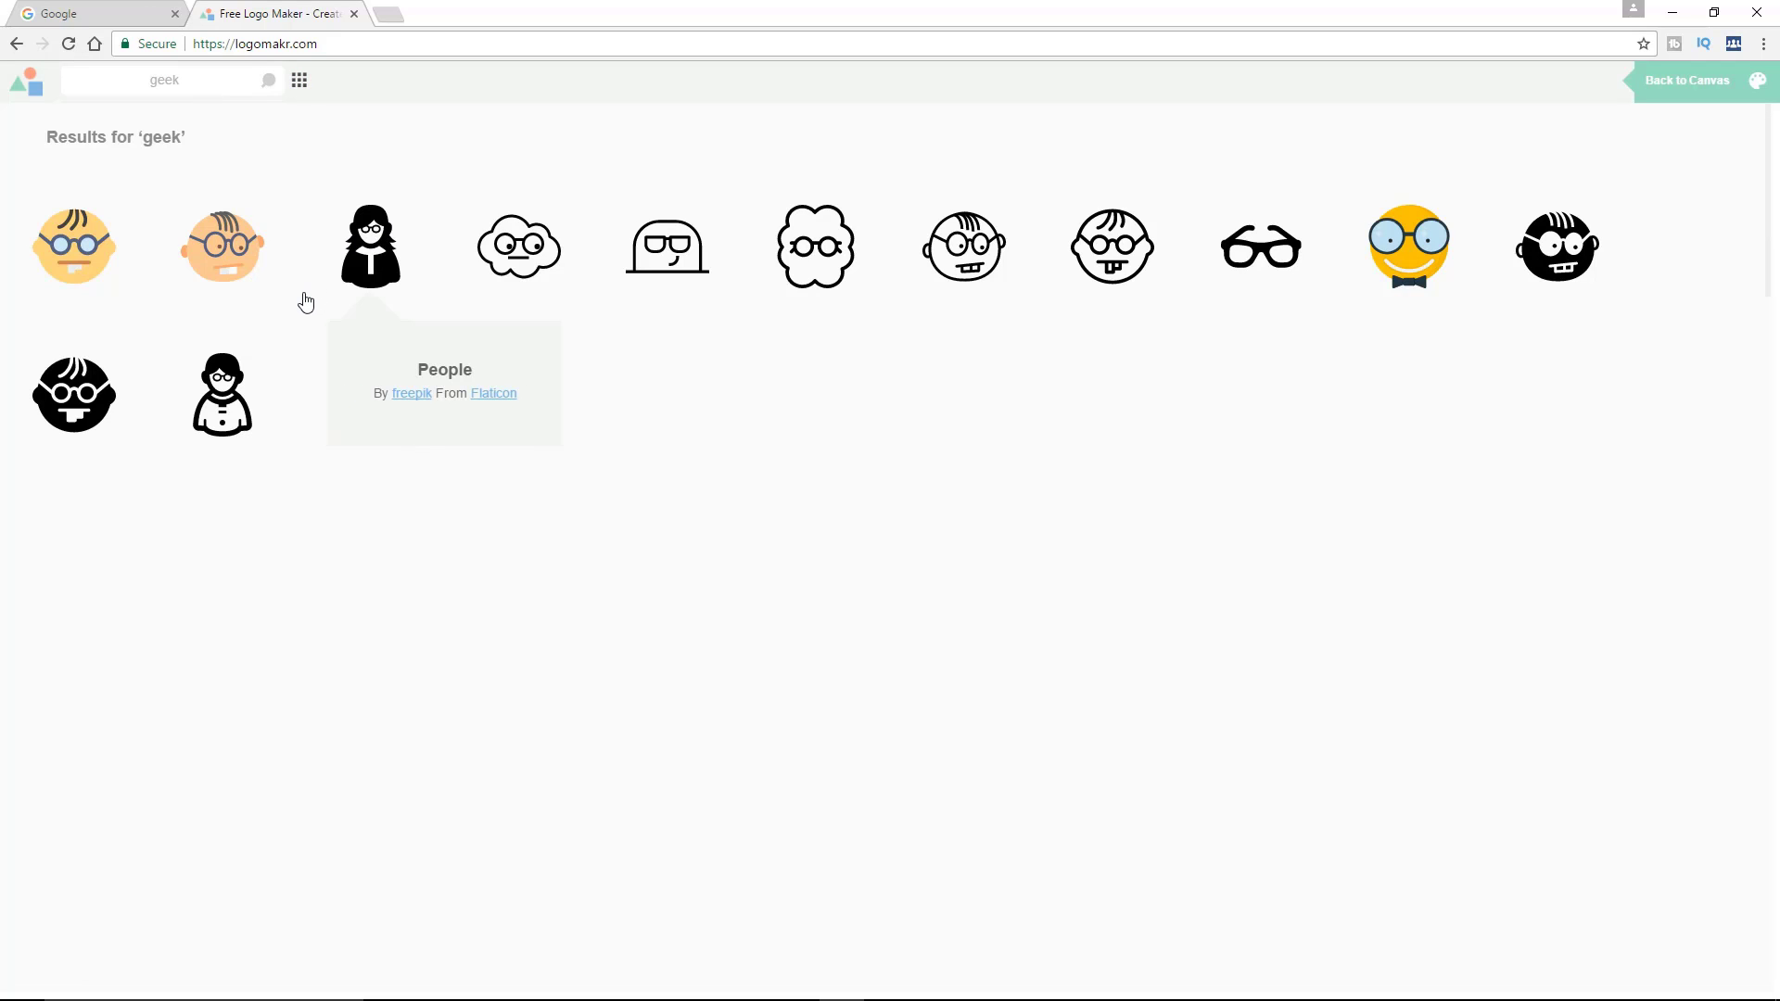
left_click(1267, 267)
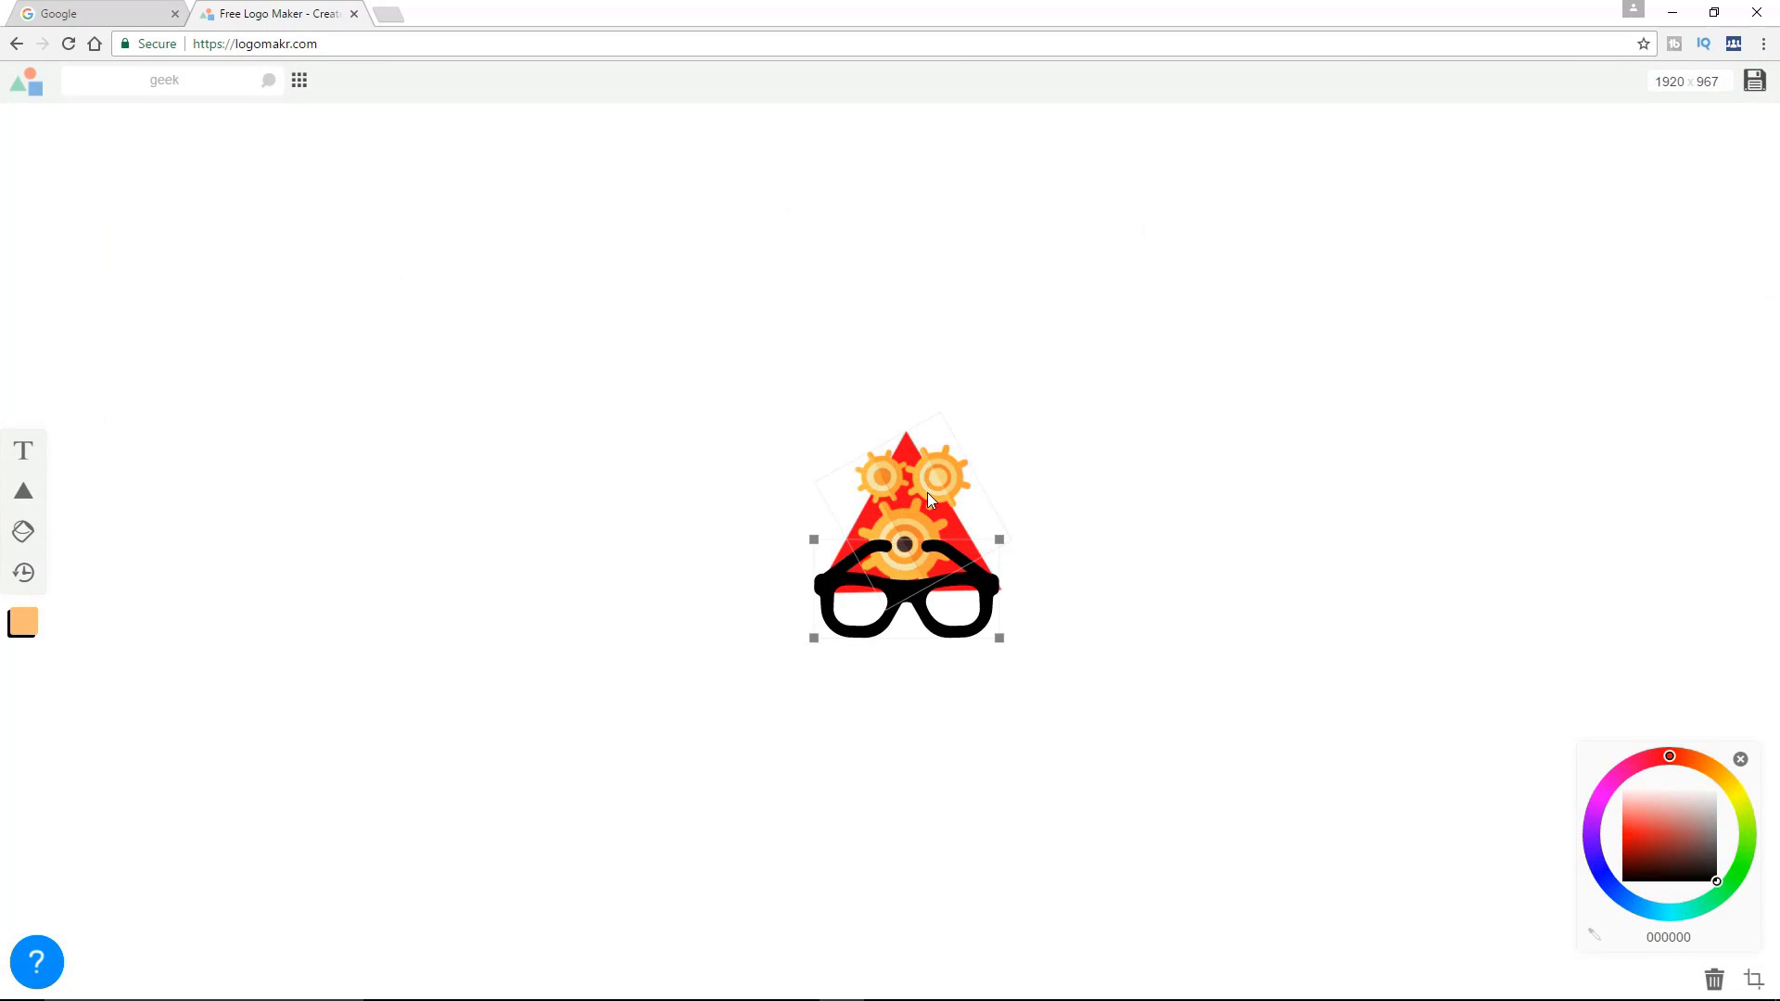
left_click_drag(910, 601, 915, 483)
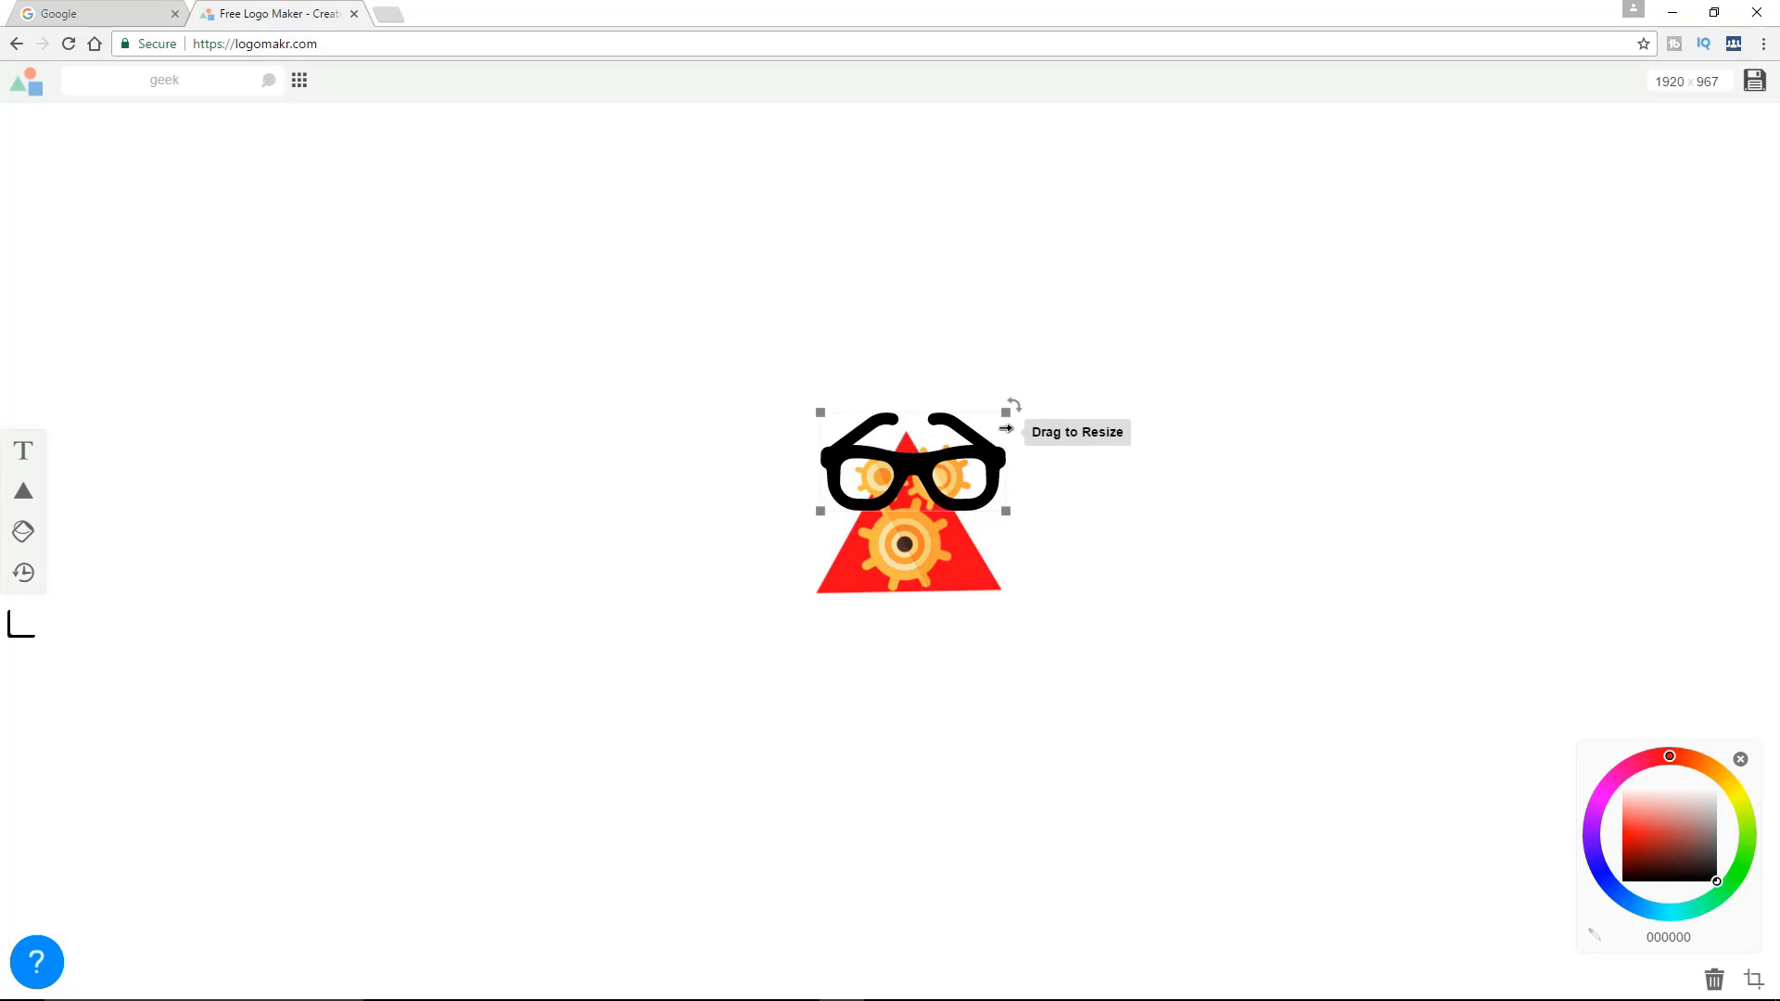
Shrink the eyeglasses to frame the two small gears and tilt them slightly clockwise to line up with them
left_click_drag(1008, 412, 913, 463)
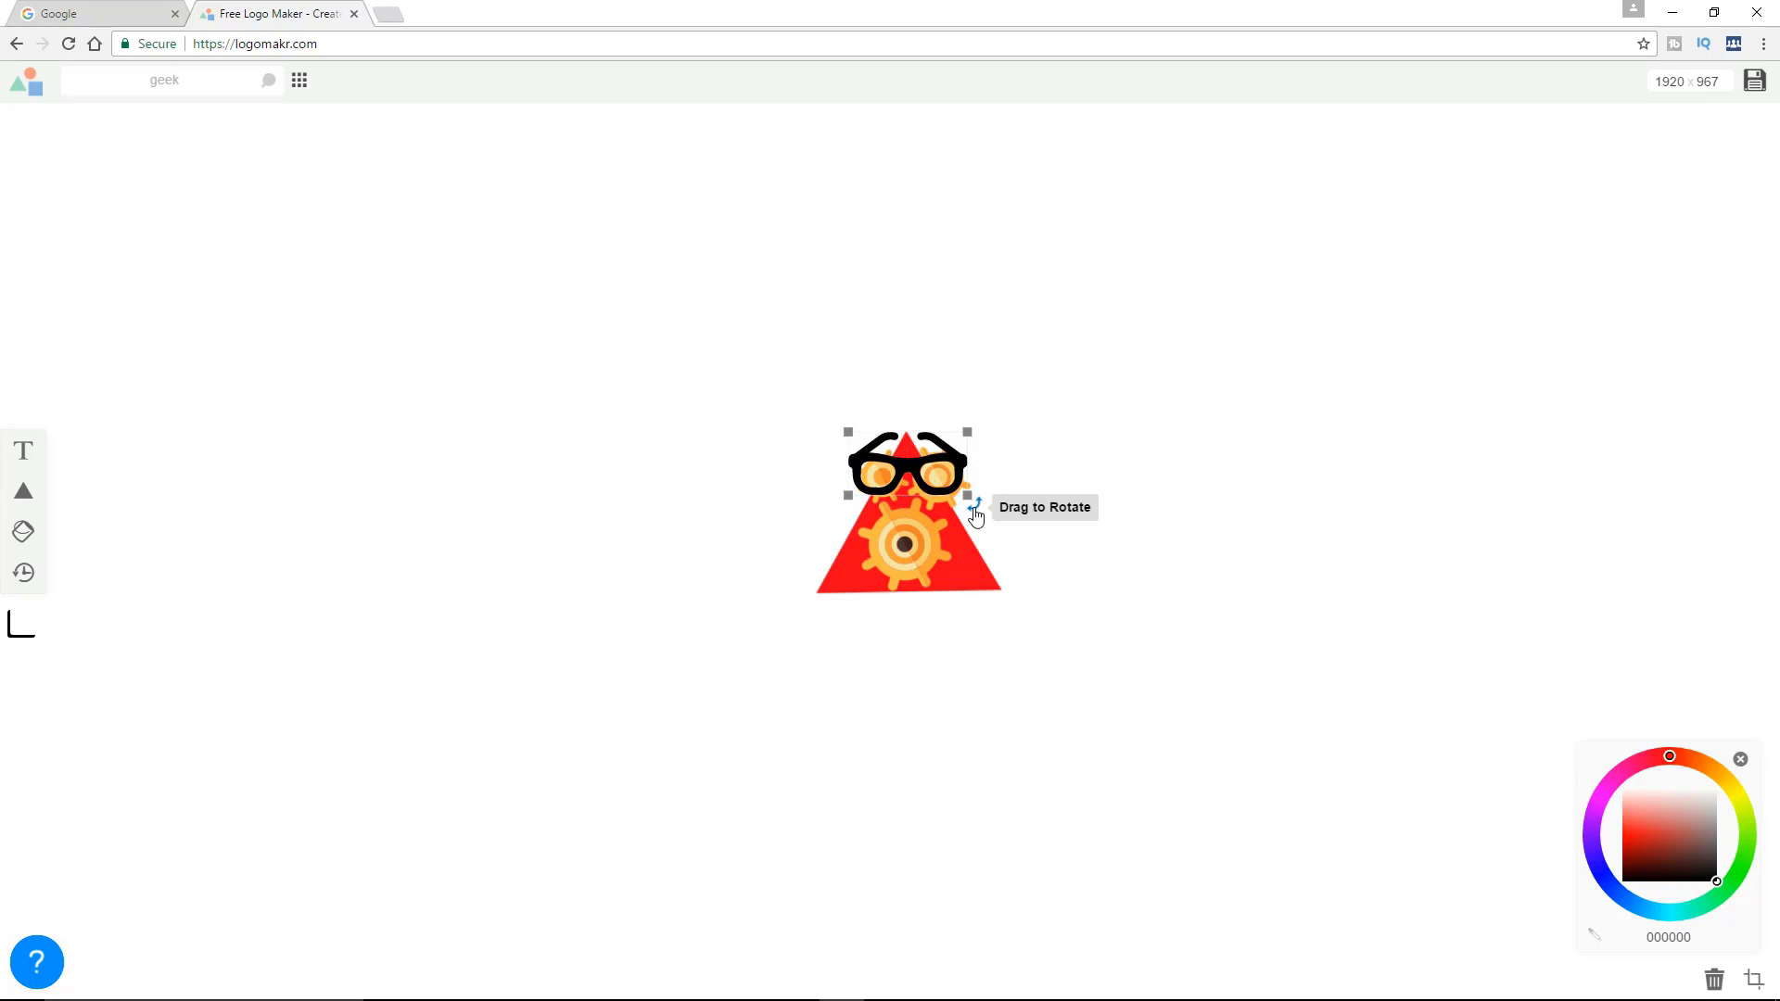
left_click_drag(977, 508, 913, 475)
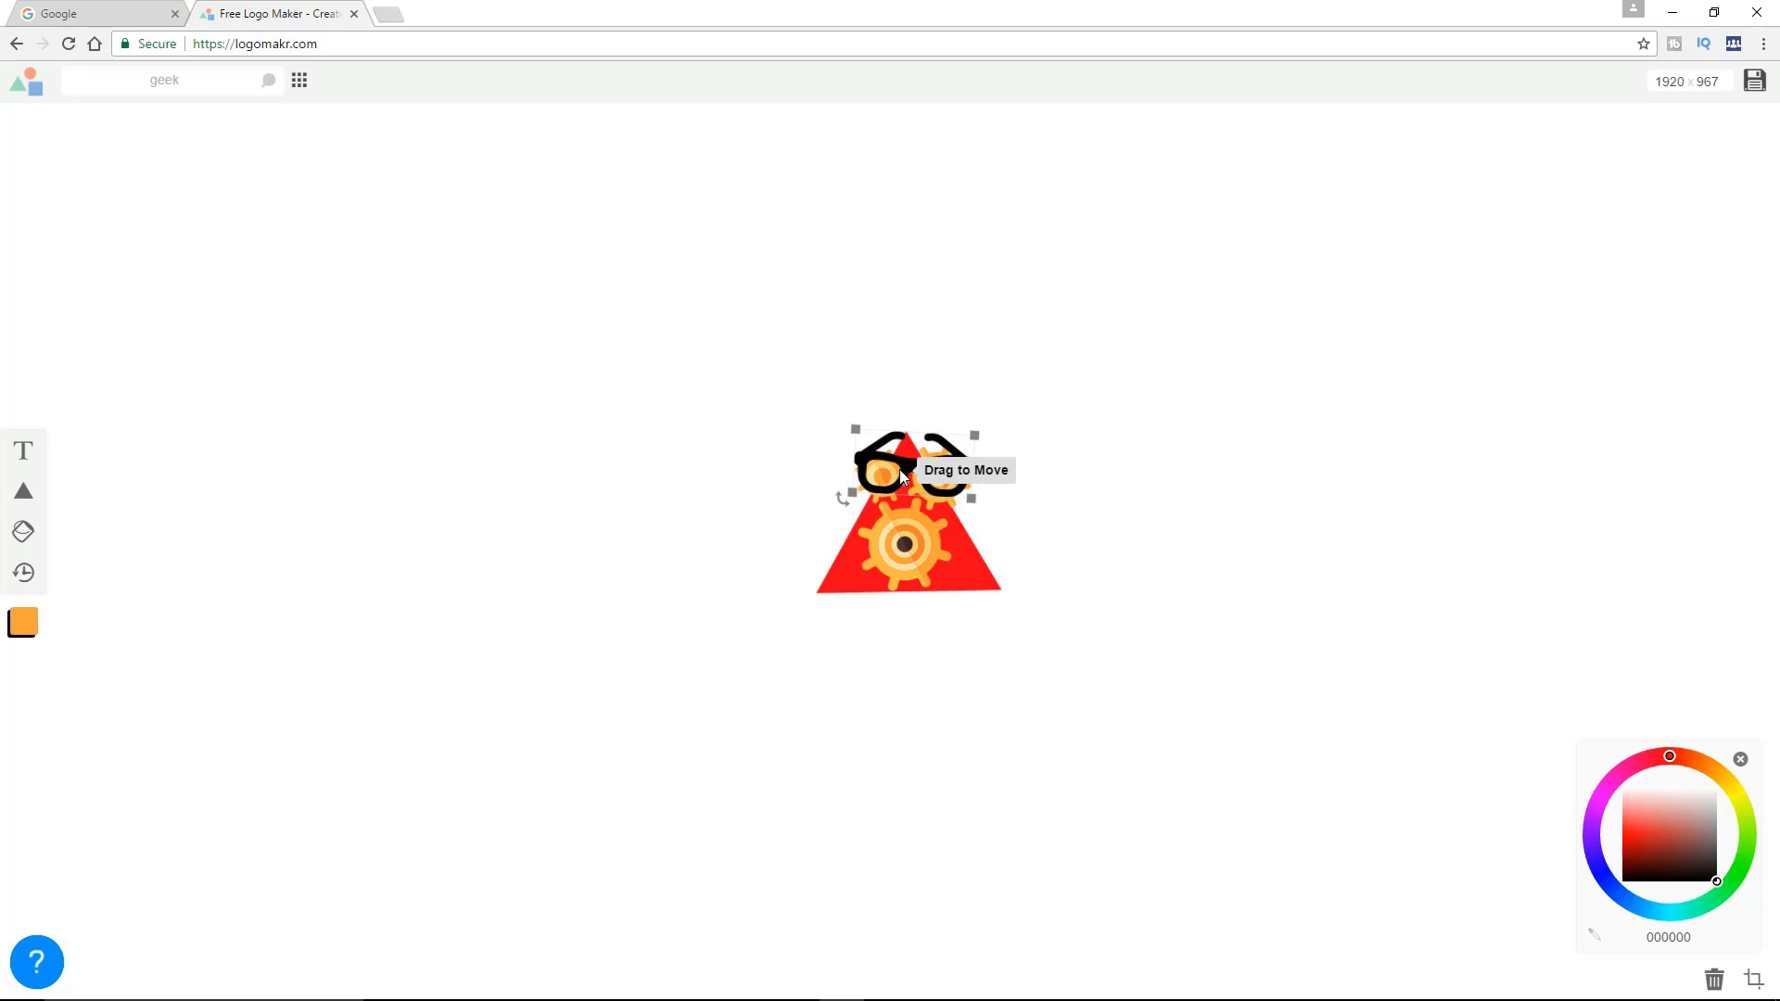
left_click(908, 469)
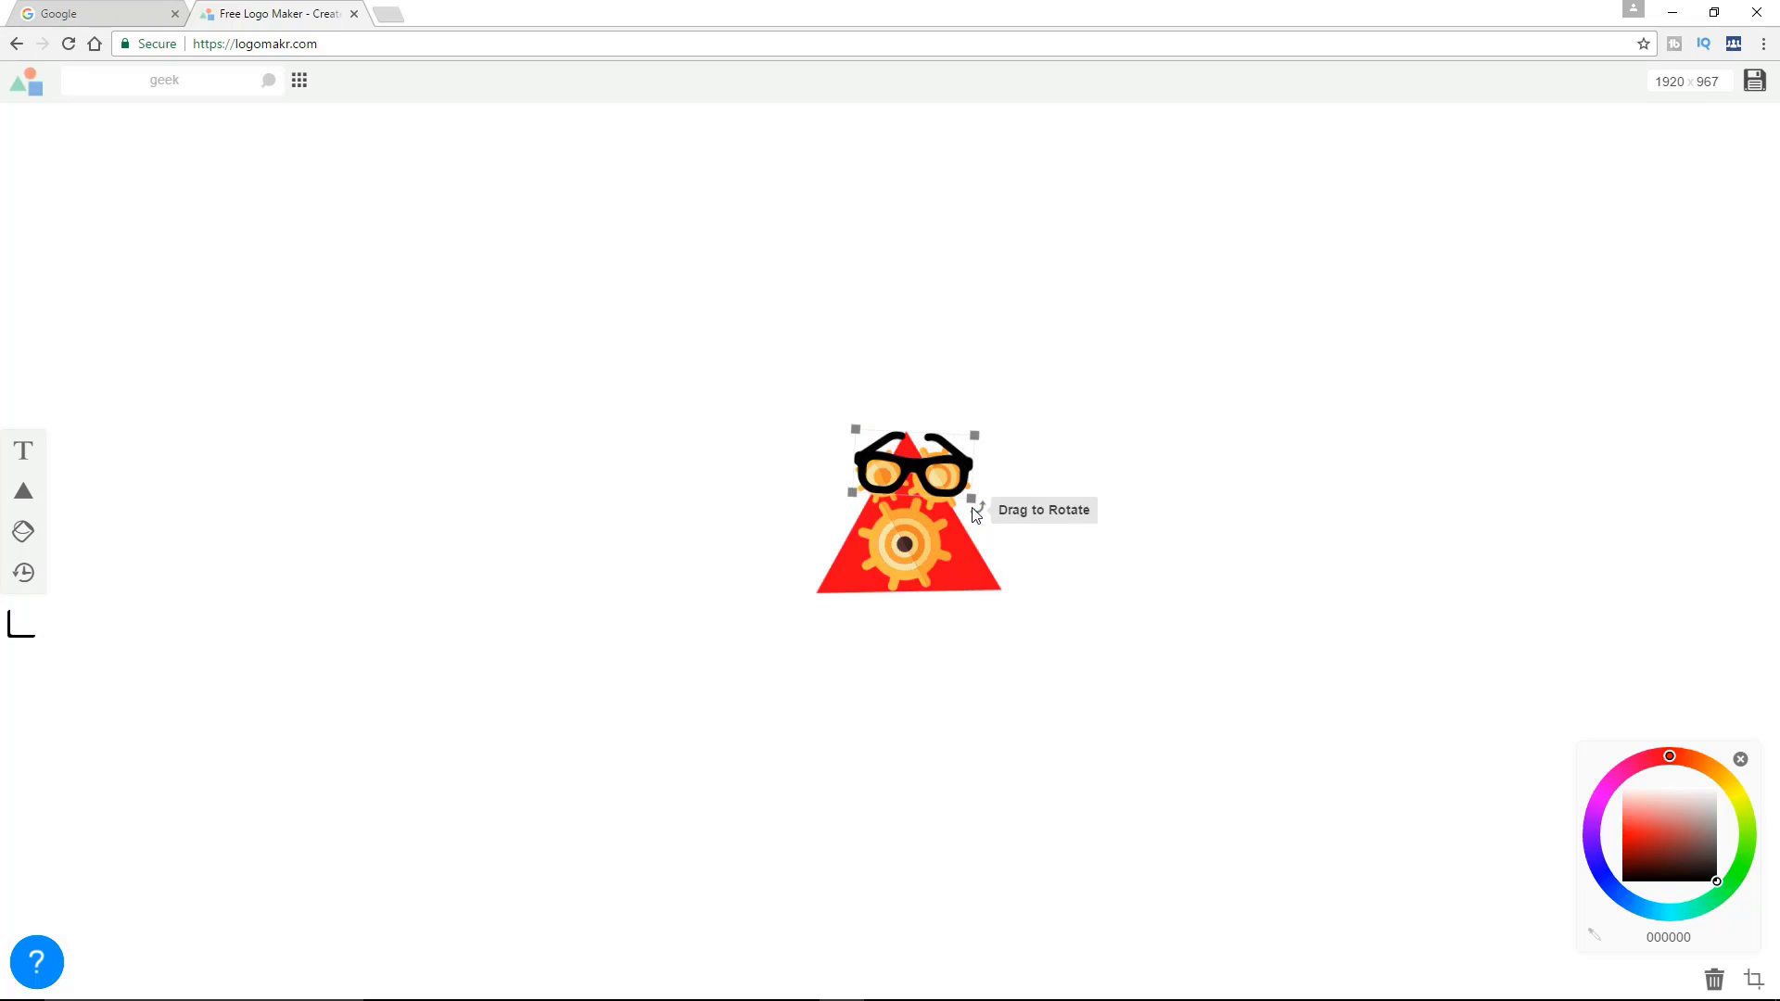
left_click_drag(972, 501, 914, 470)
left_click(1193, 602)
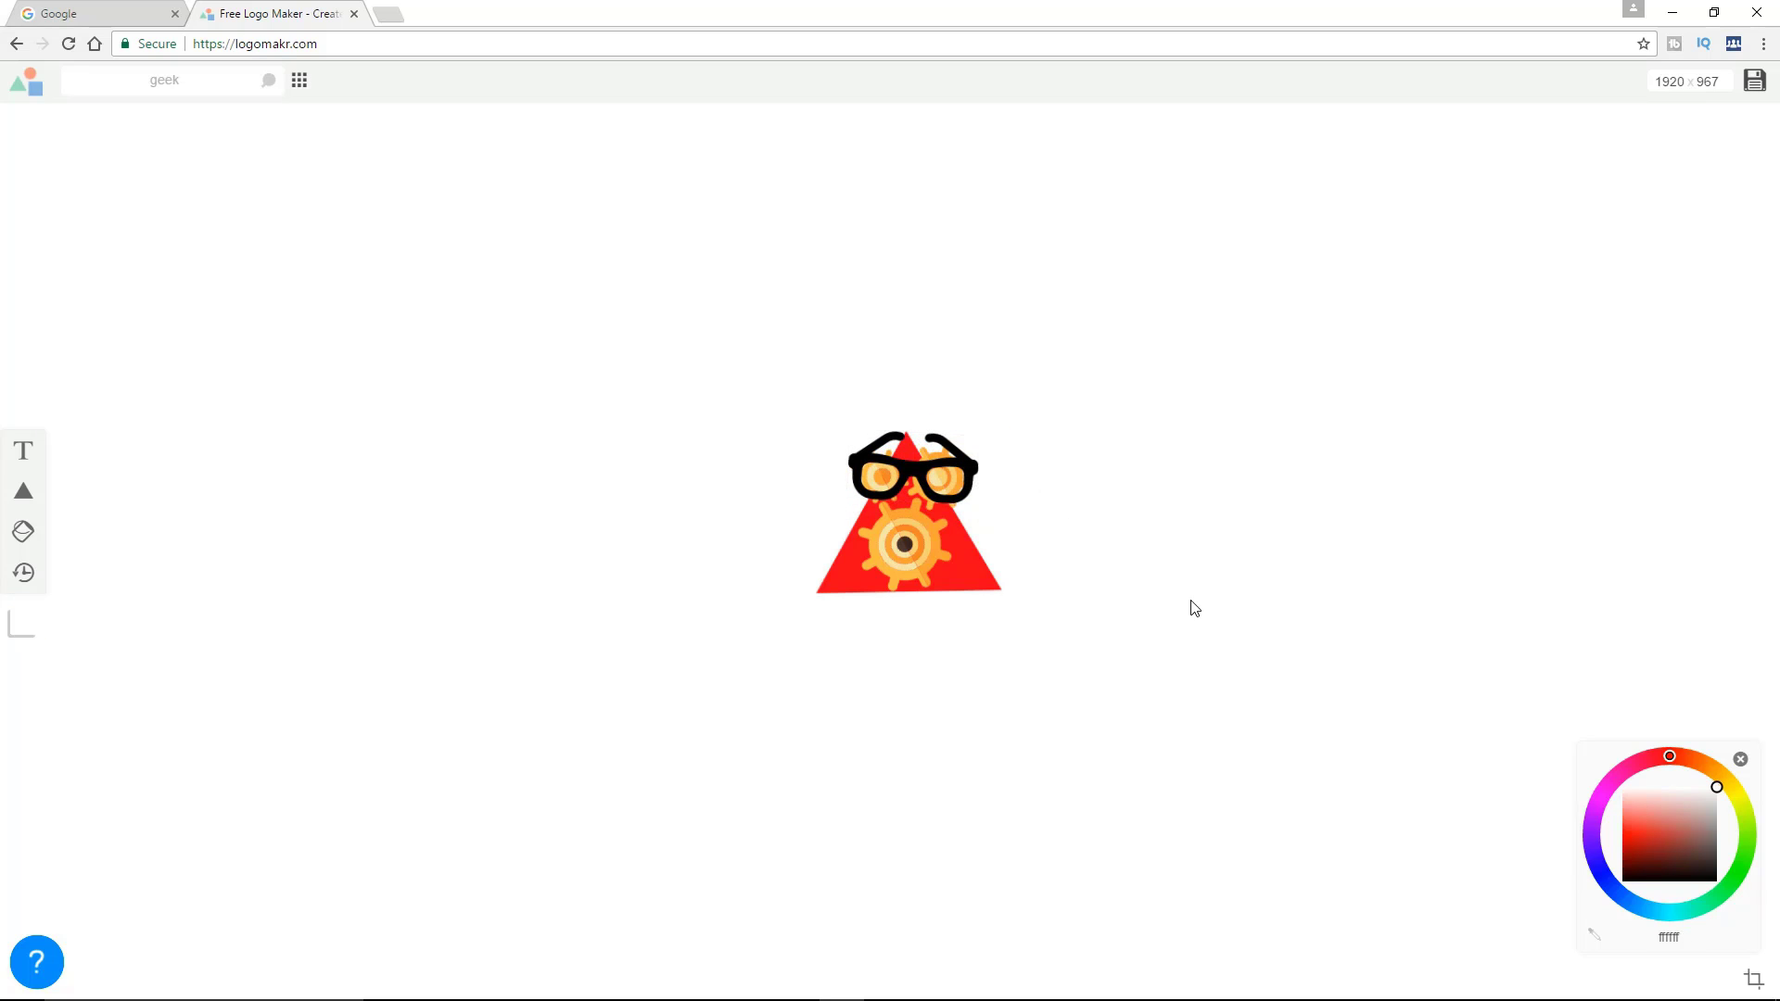
Nudge the eyeglasses slightly left and up so the lenses sit centred over the small gears
left_click(927, 473)
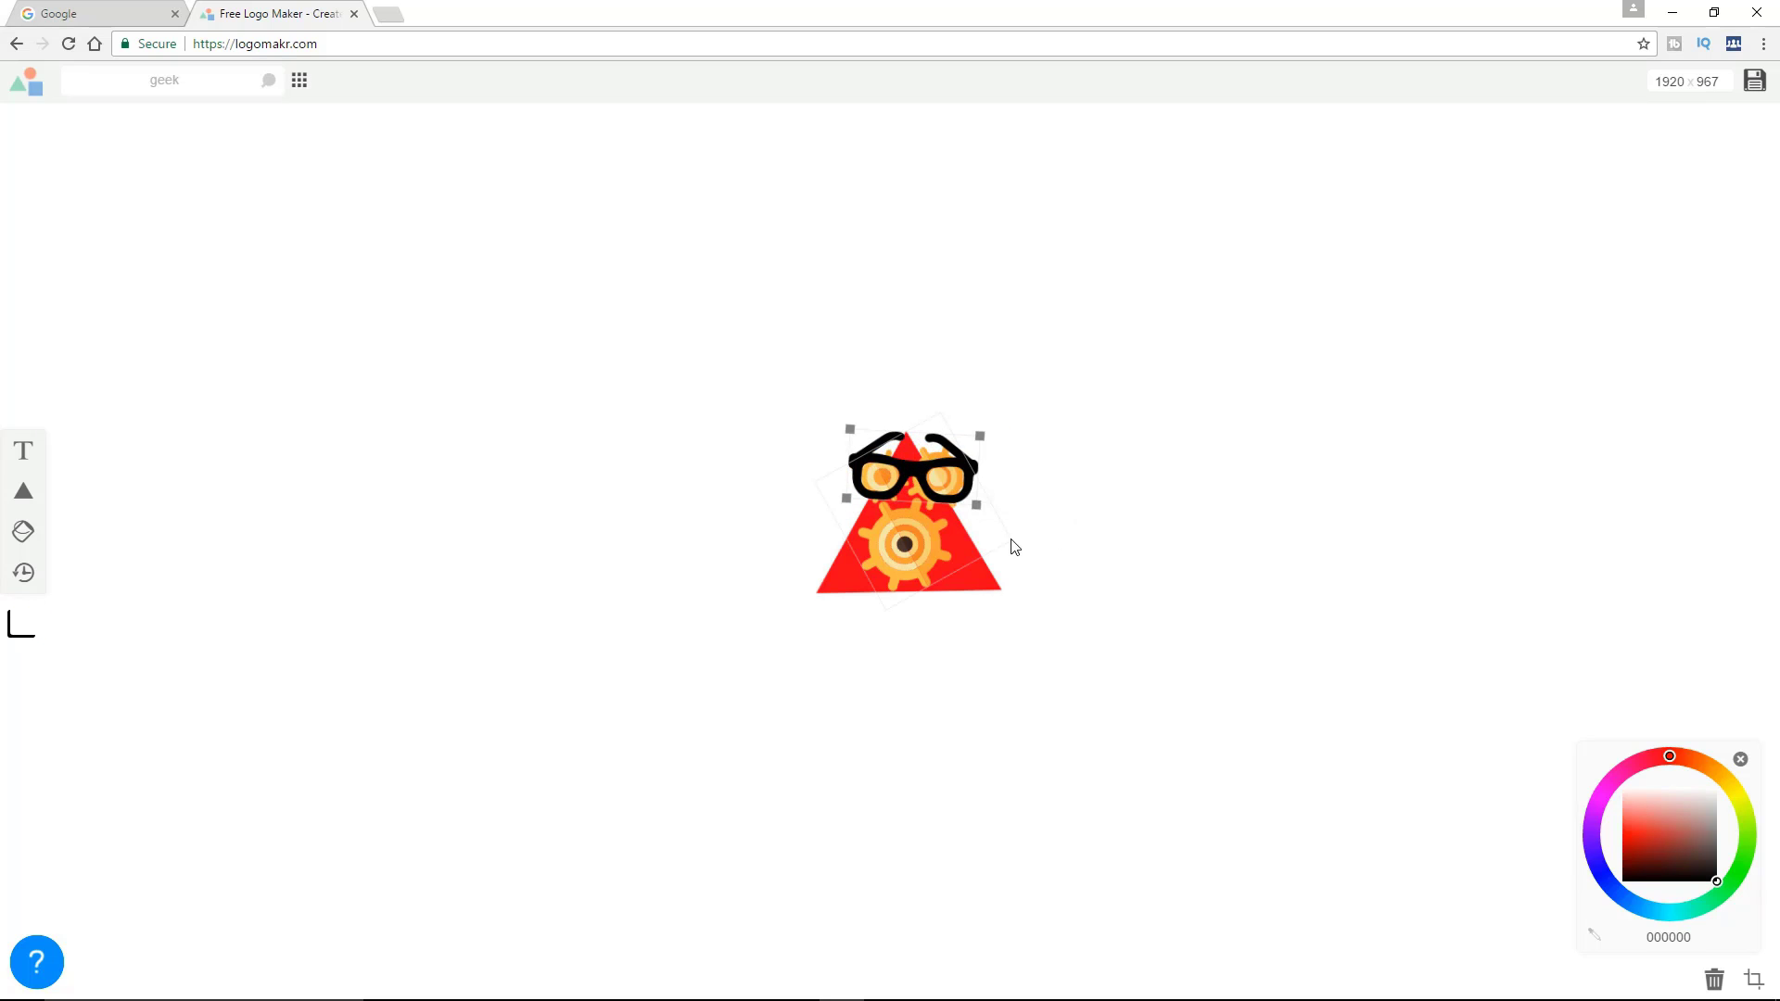
key("Left")
key("Left")
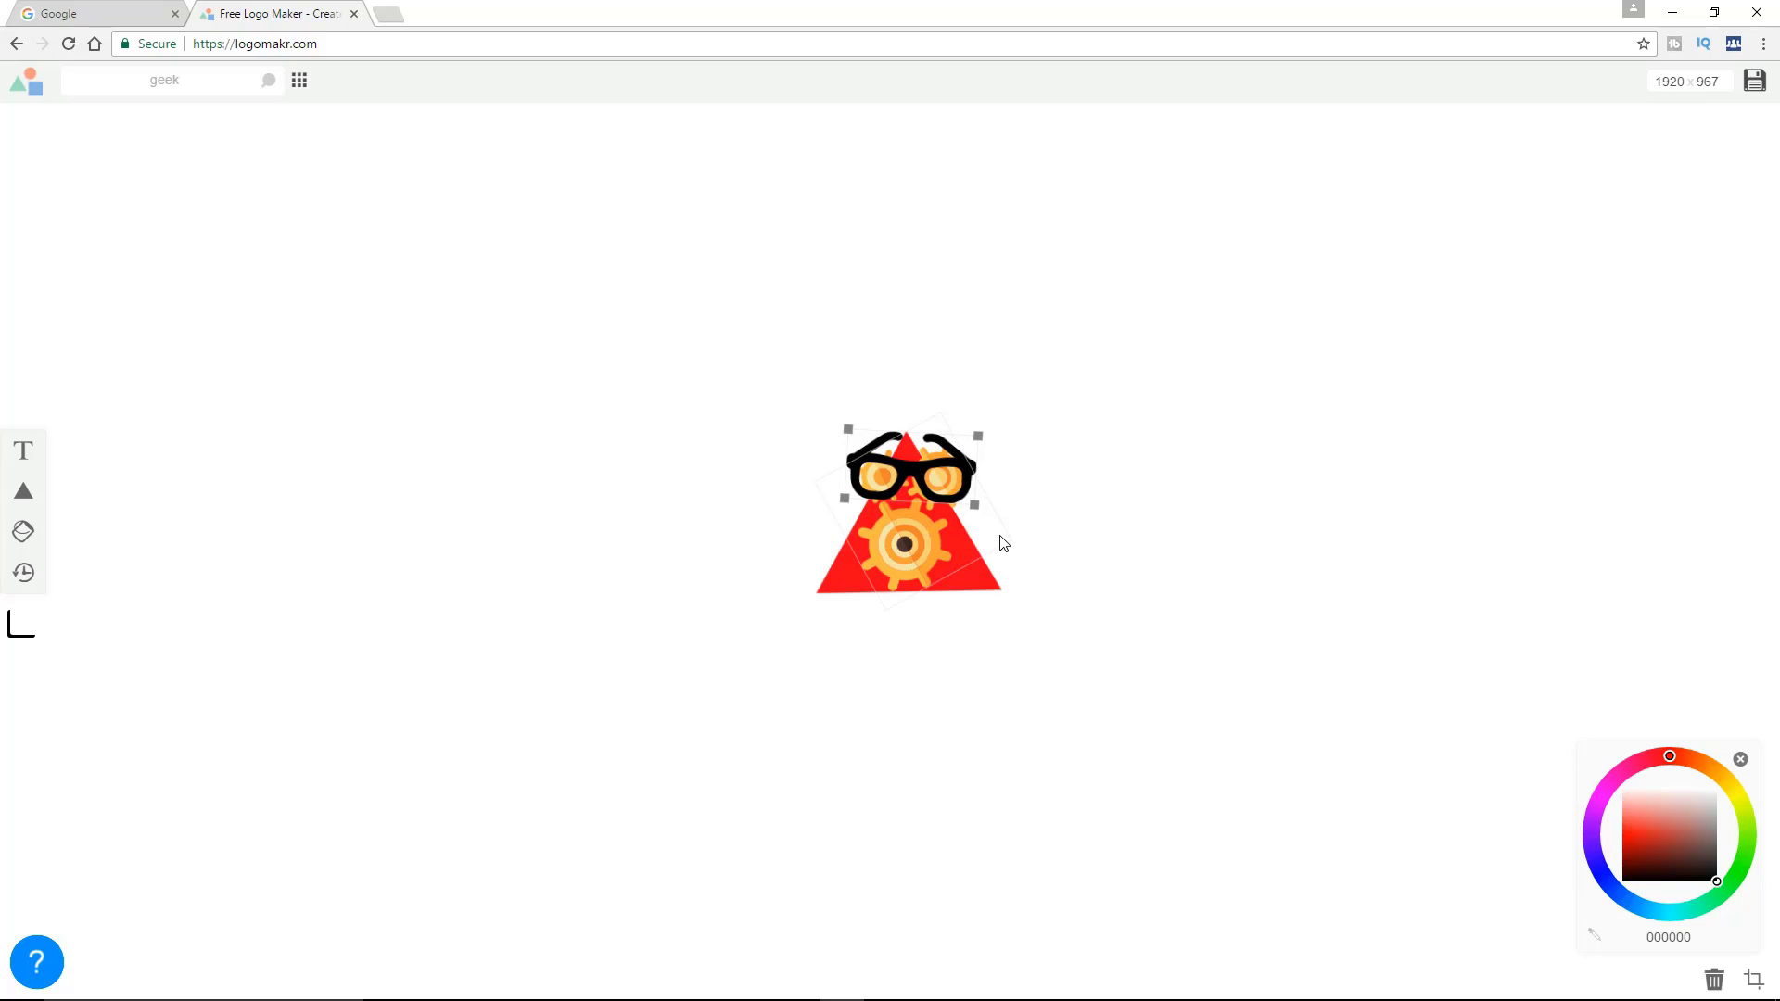
key("Up")
key("Up")
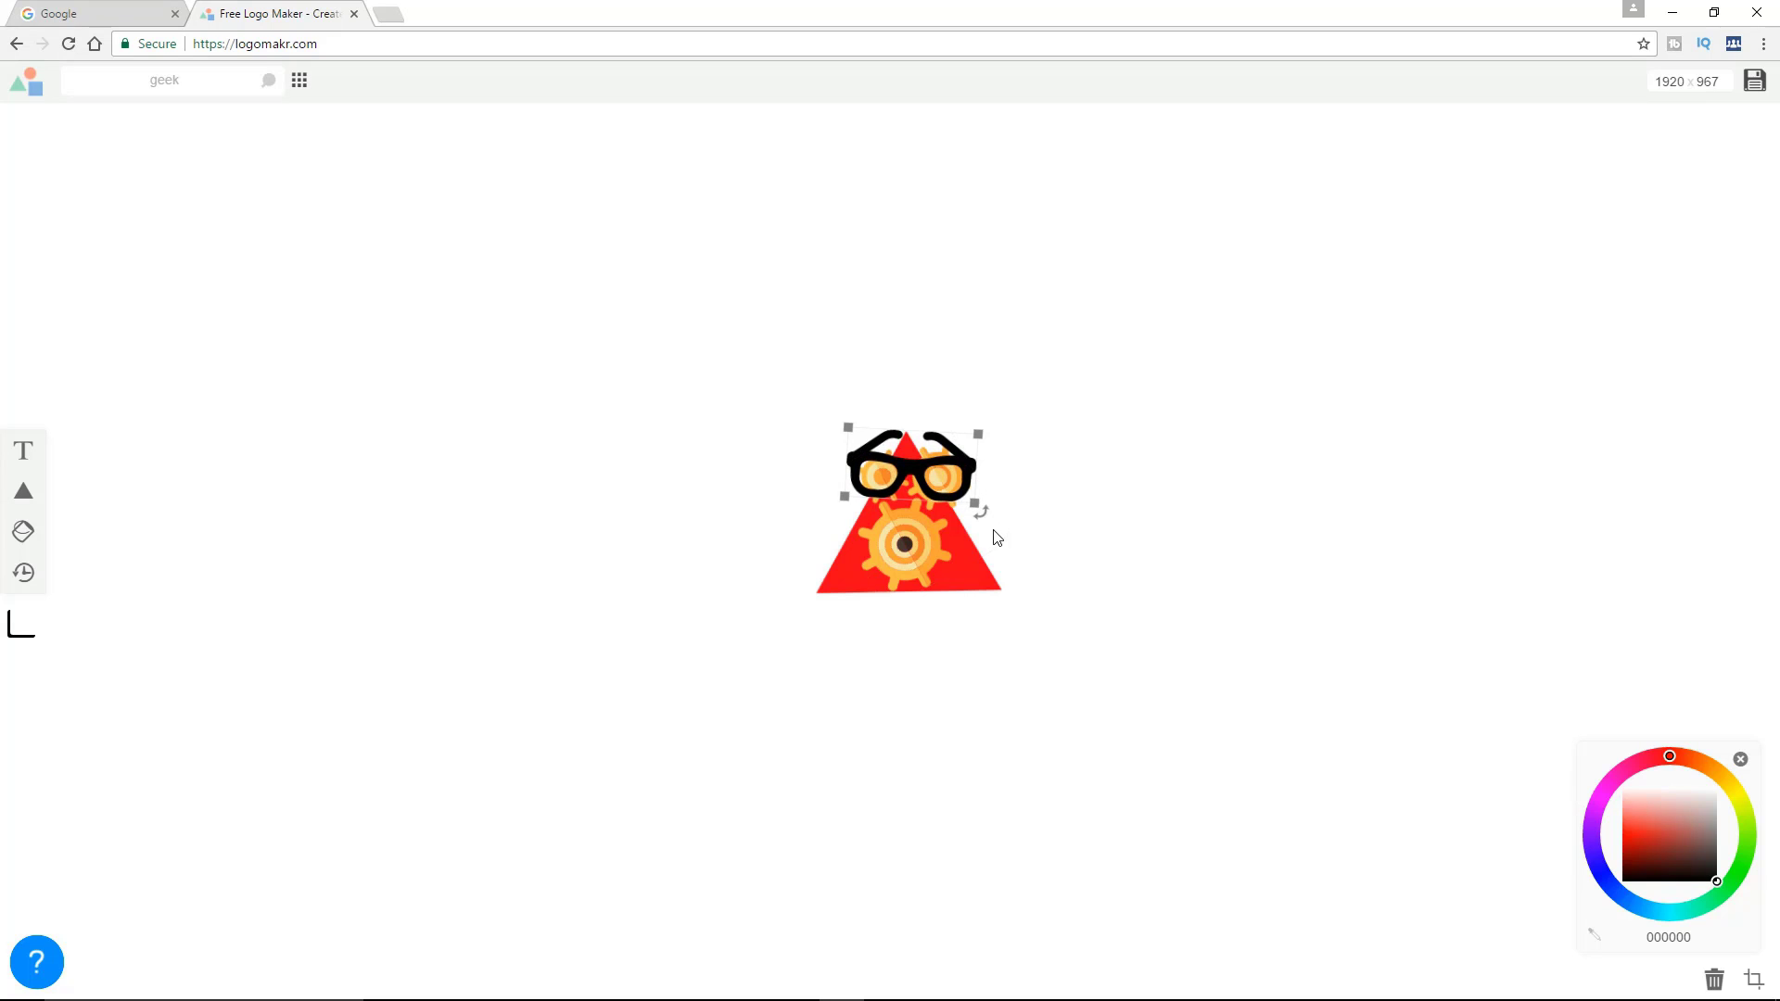
left_click(1109, 574)
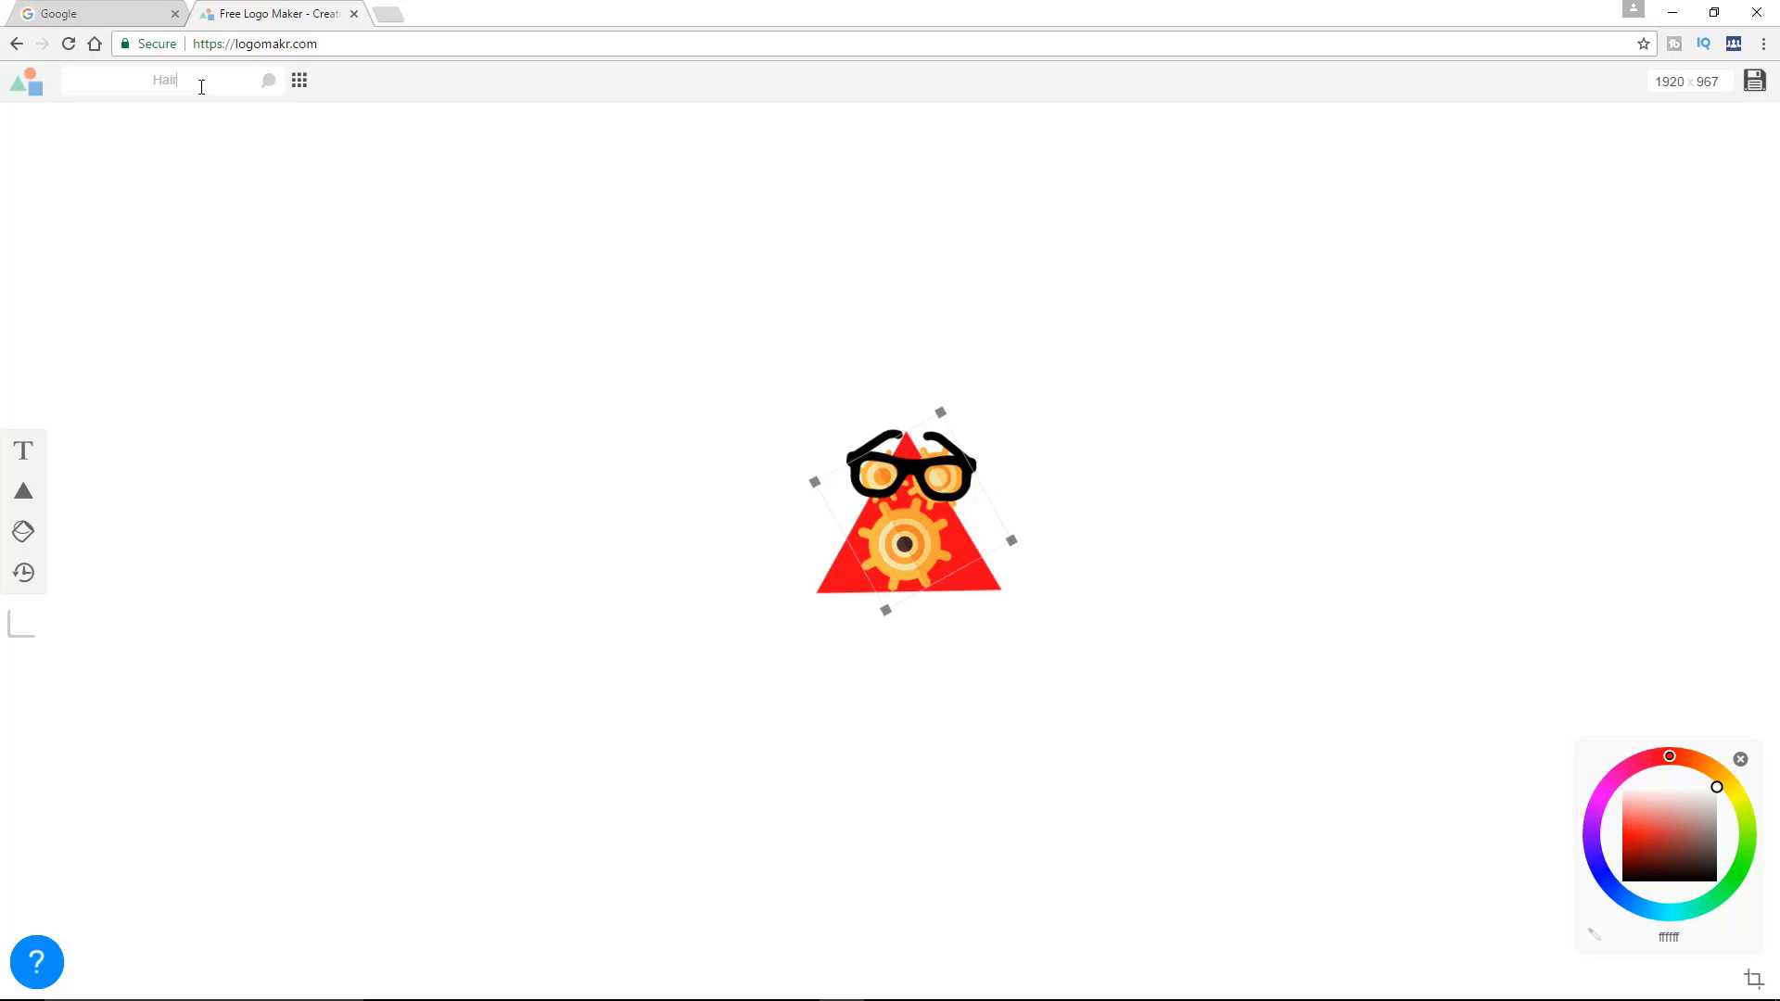
Search the graphics library for "Hair" and add the short black side-swept hairstyle to the canvas
key("Return")
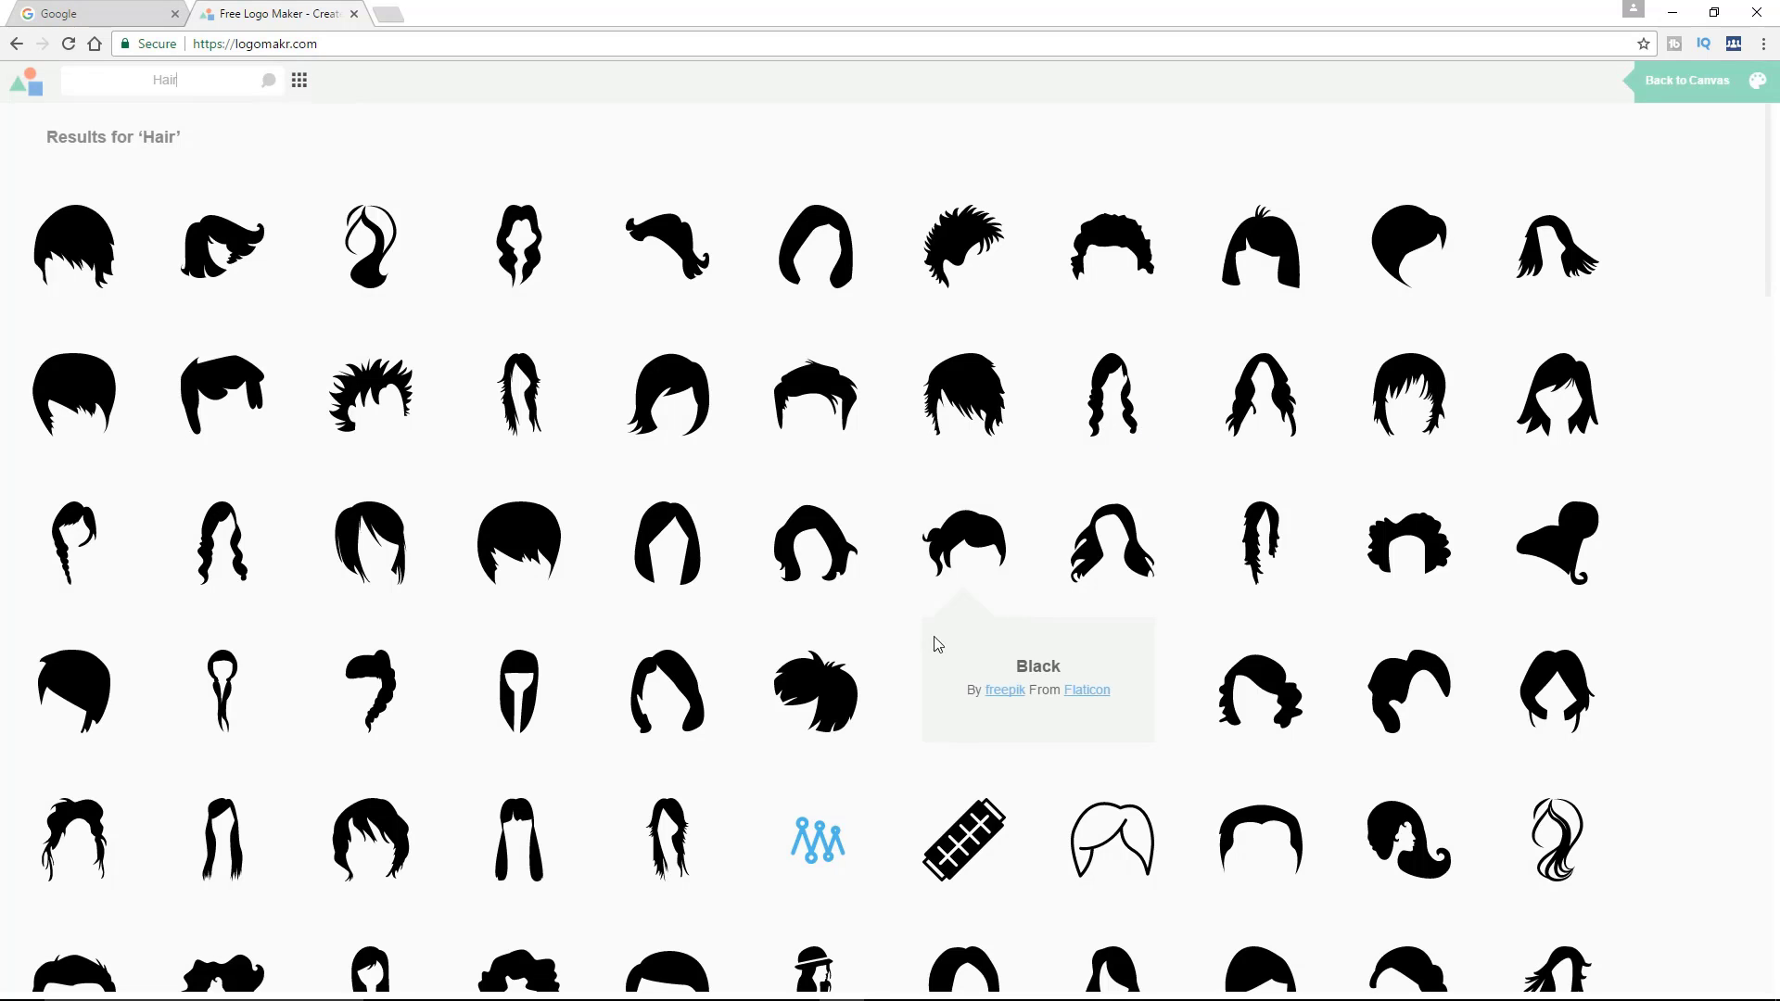
scroll(933, 640, "down", 3)
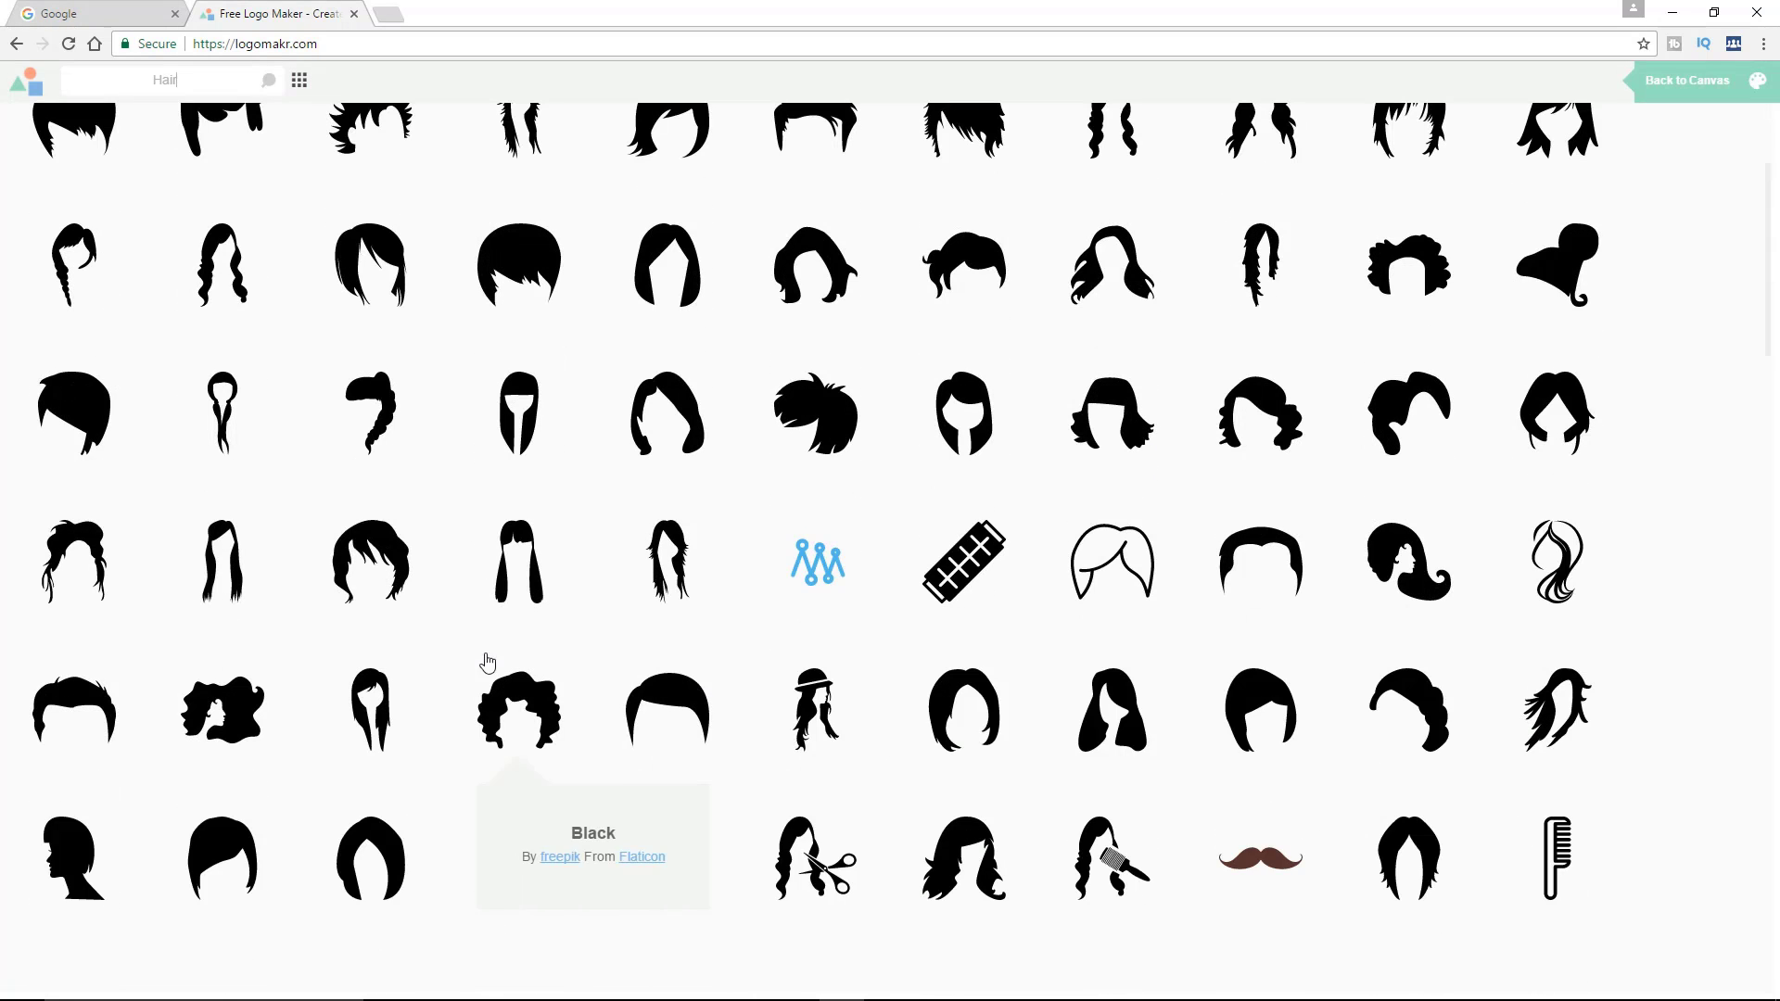
left_click(684, 707)
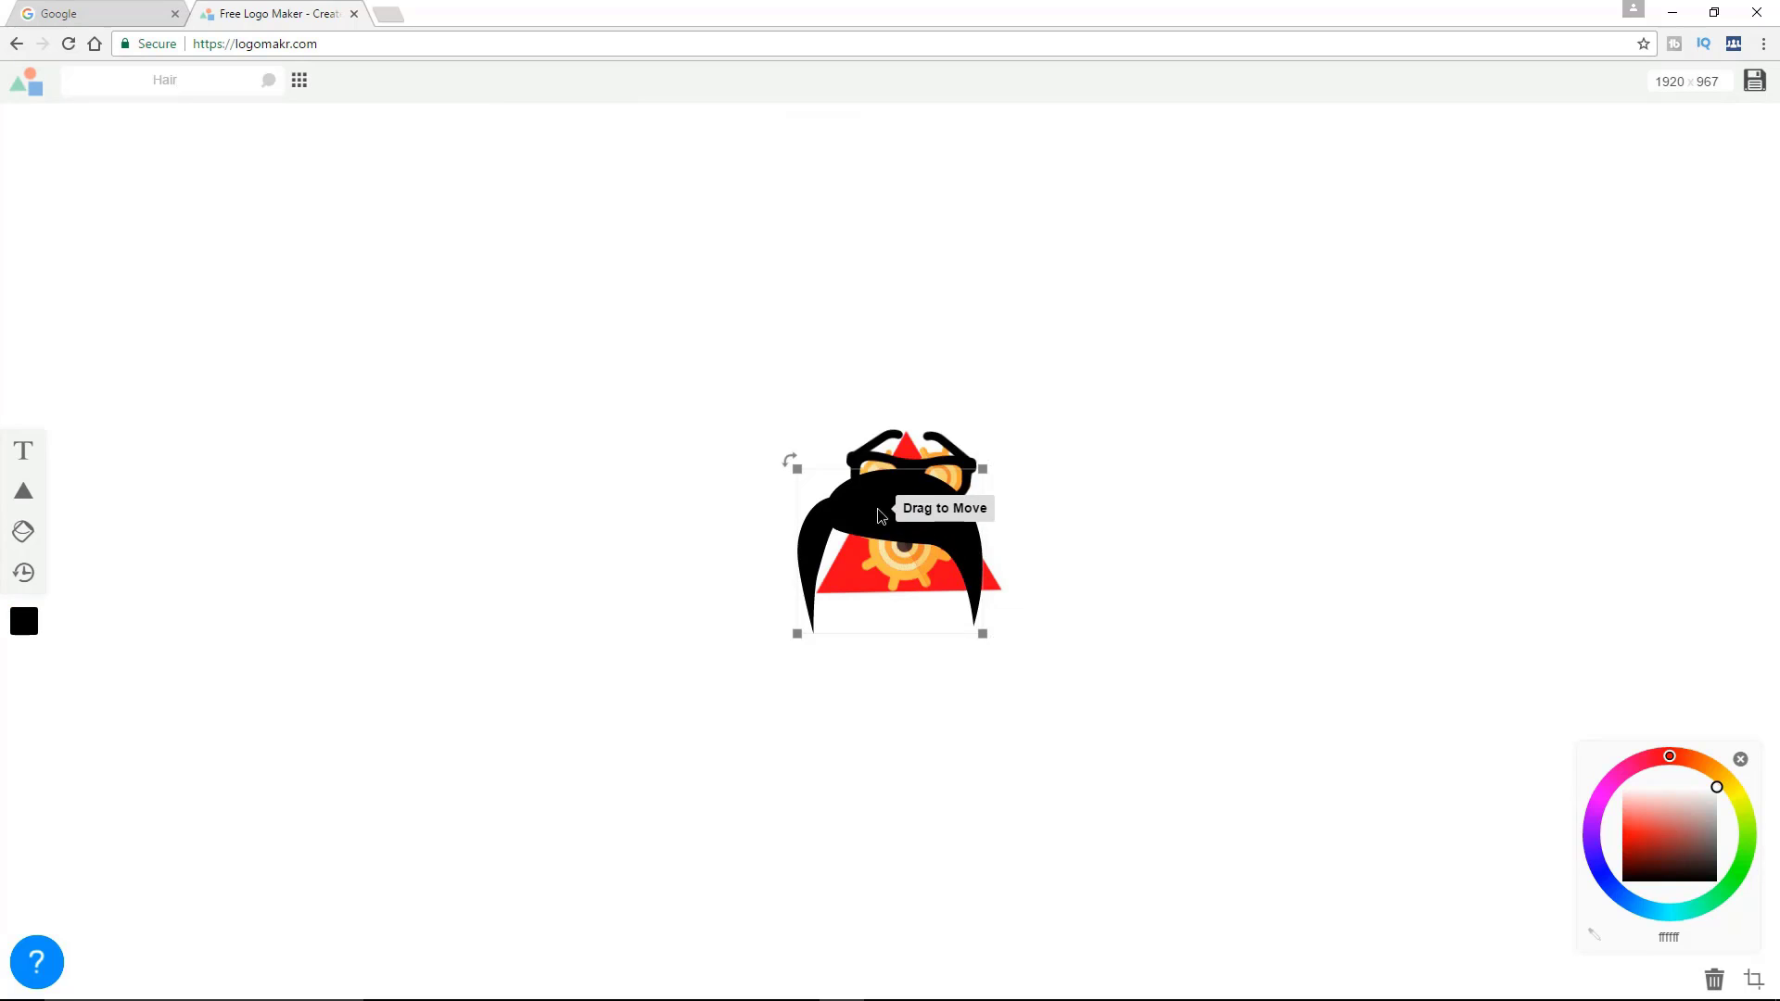
Move the black hairstyle onto the head above the eyeglasses and shrink it to roughly the width of the glasses
left_click_drag(877, 504, 900, 426)
left_click_drag(1004, 553, 948, 500)
left_click_drag(896, 422, 924, 439)
left_click_drag(964, 508, 958, 502)
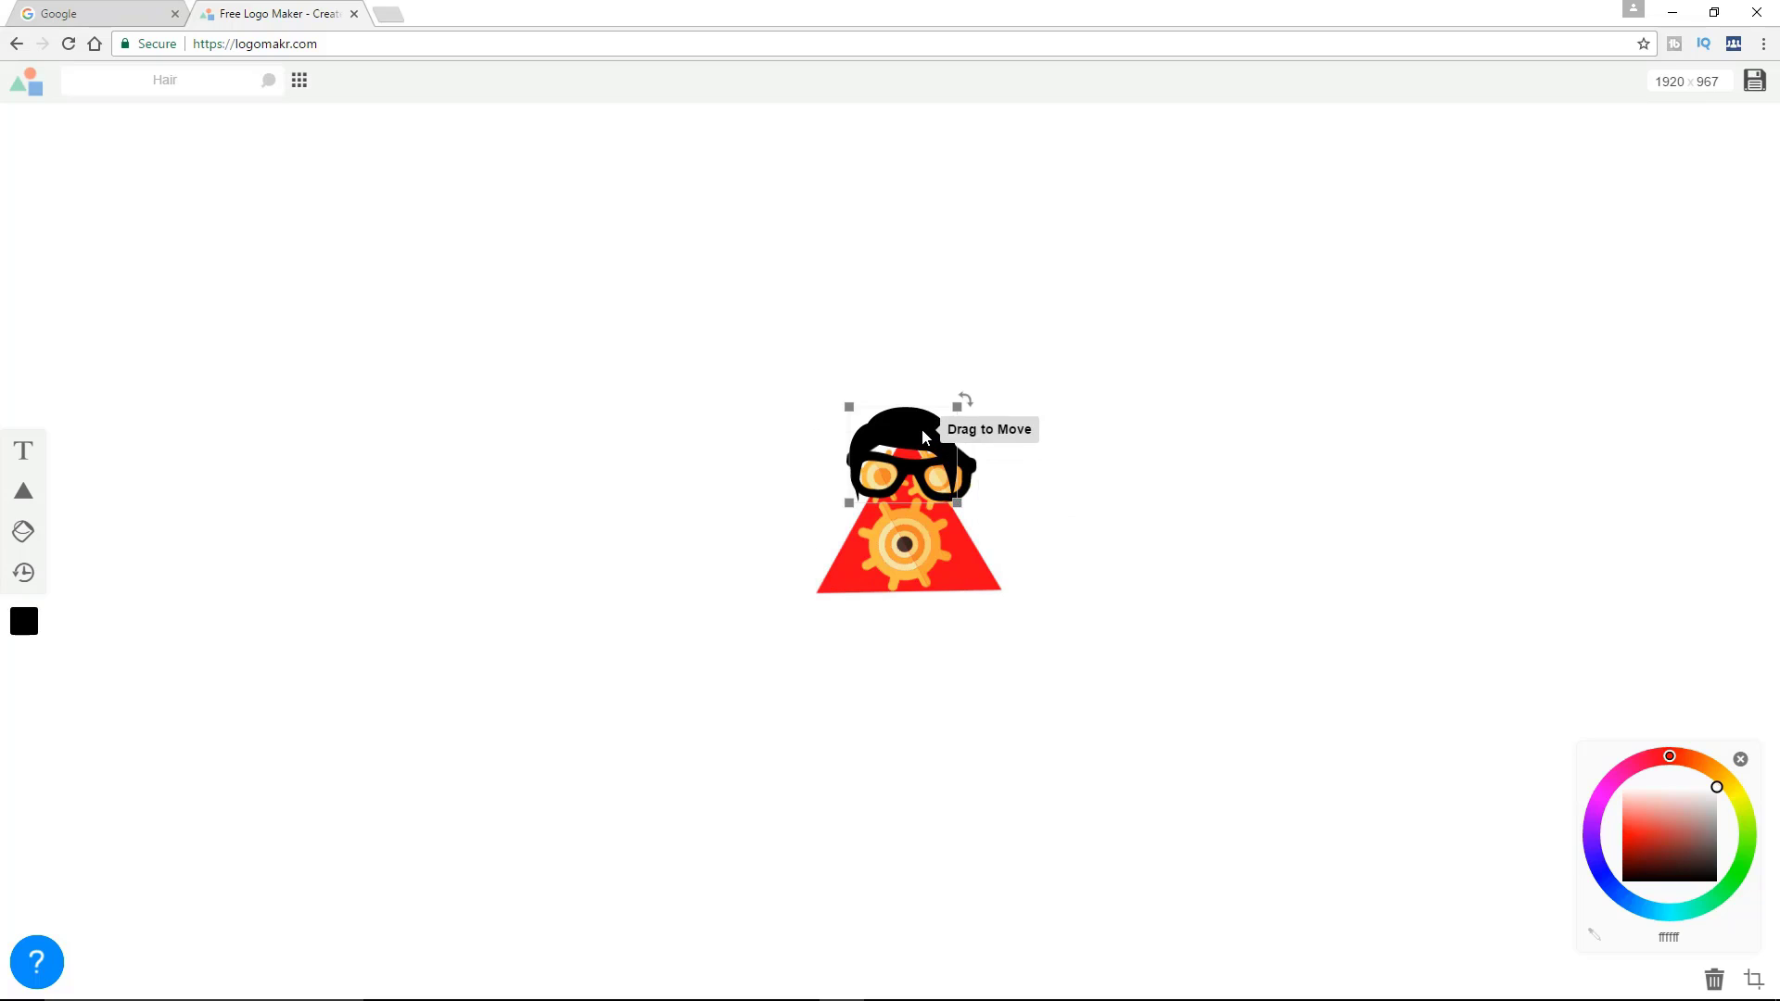
Rotate the red triangle about 180 degrees so it points downward behind the face
left_click(965, 575)
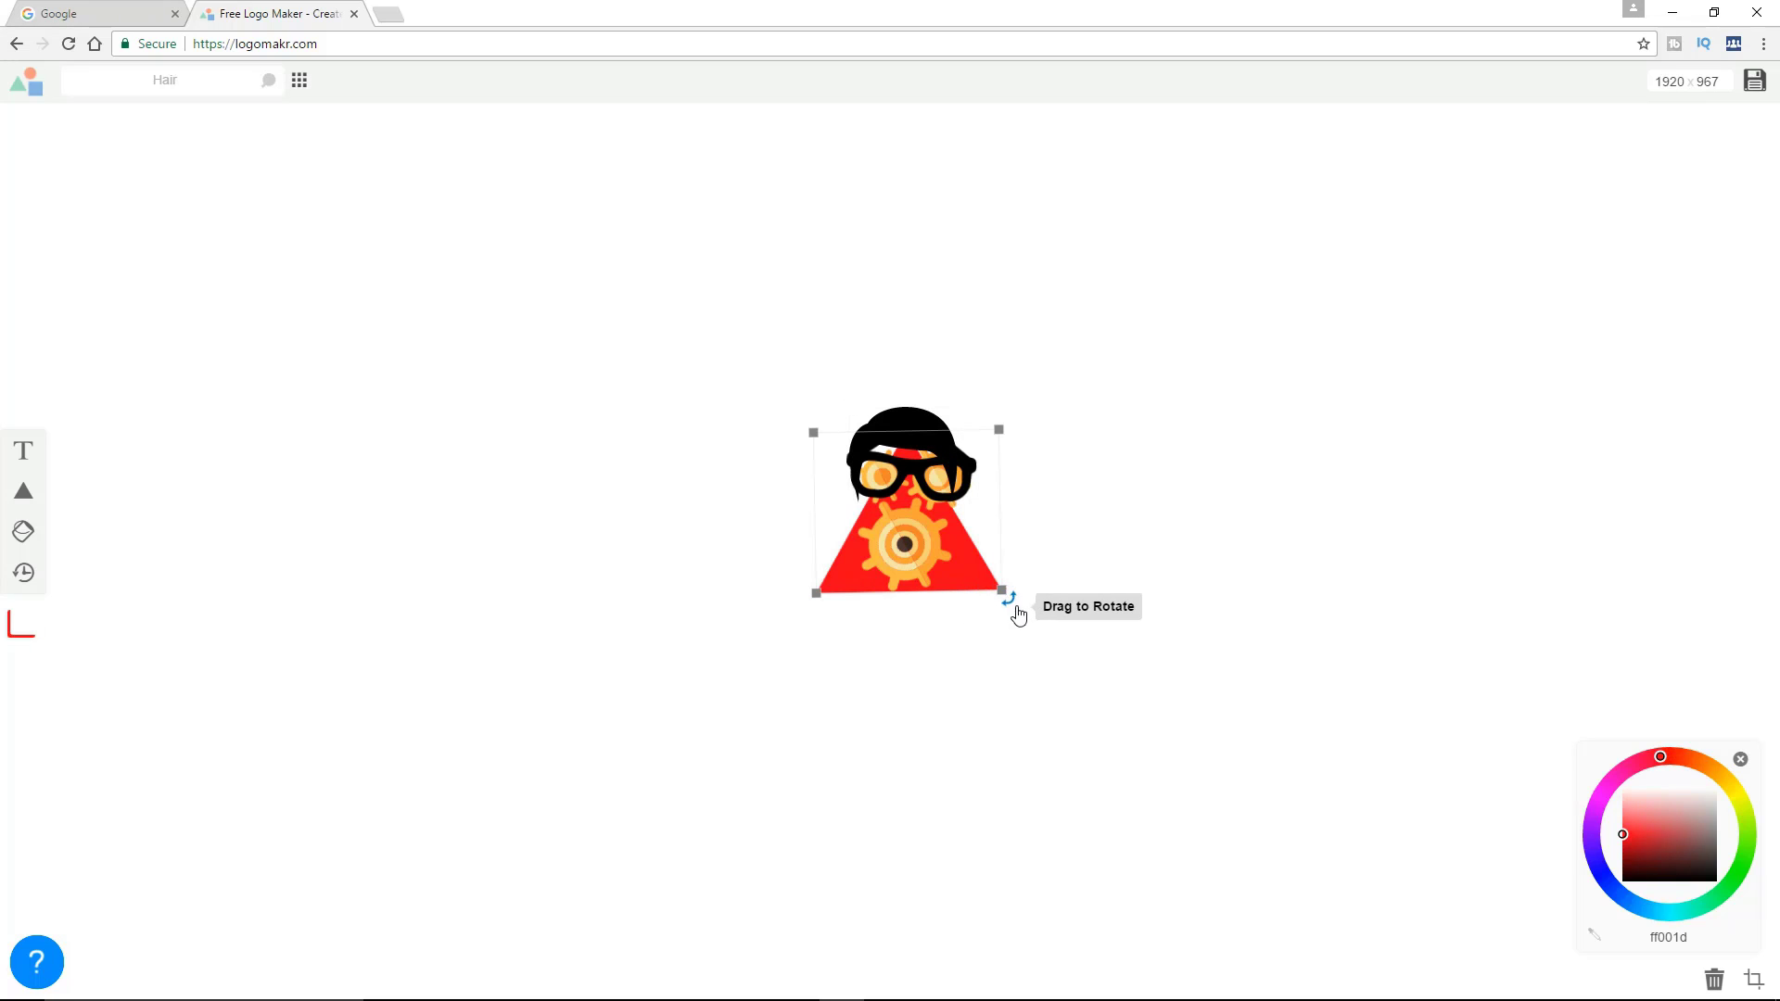
left_click_drag(1013, 604, 795, 427)
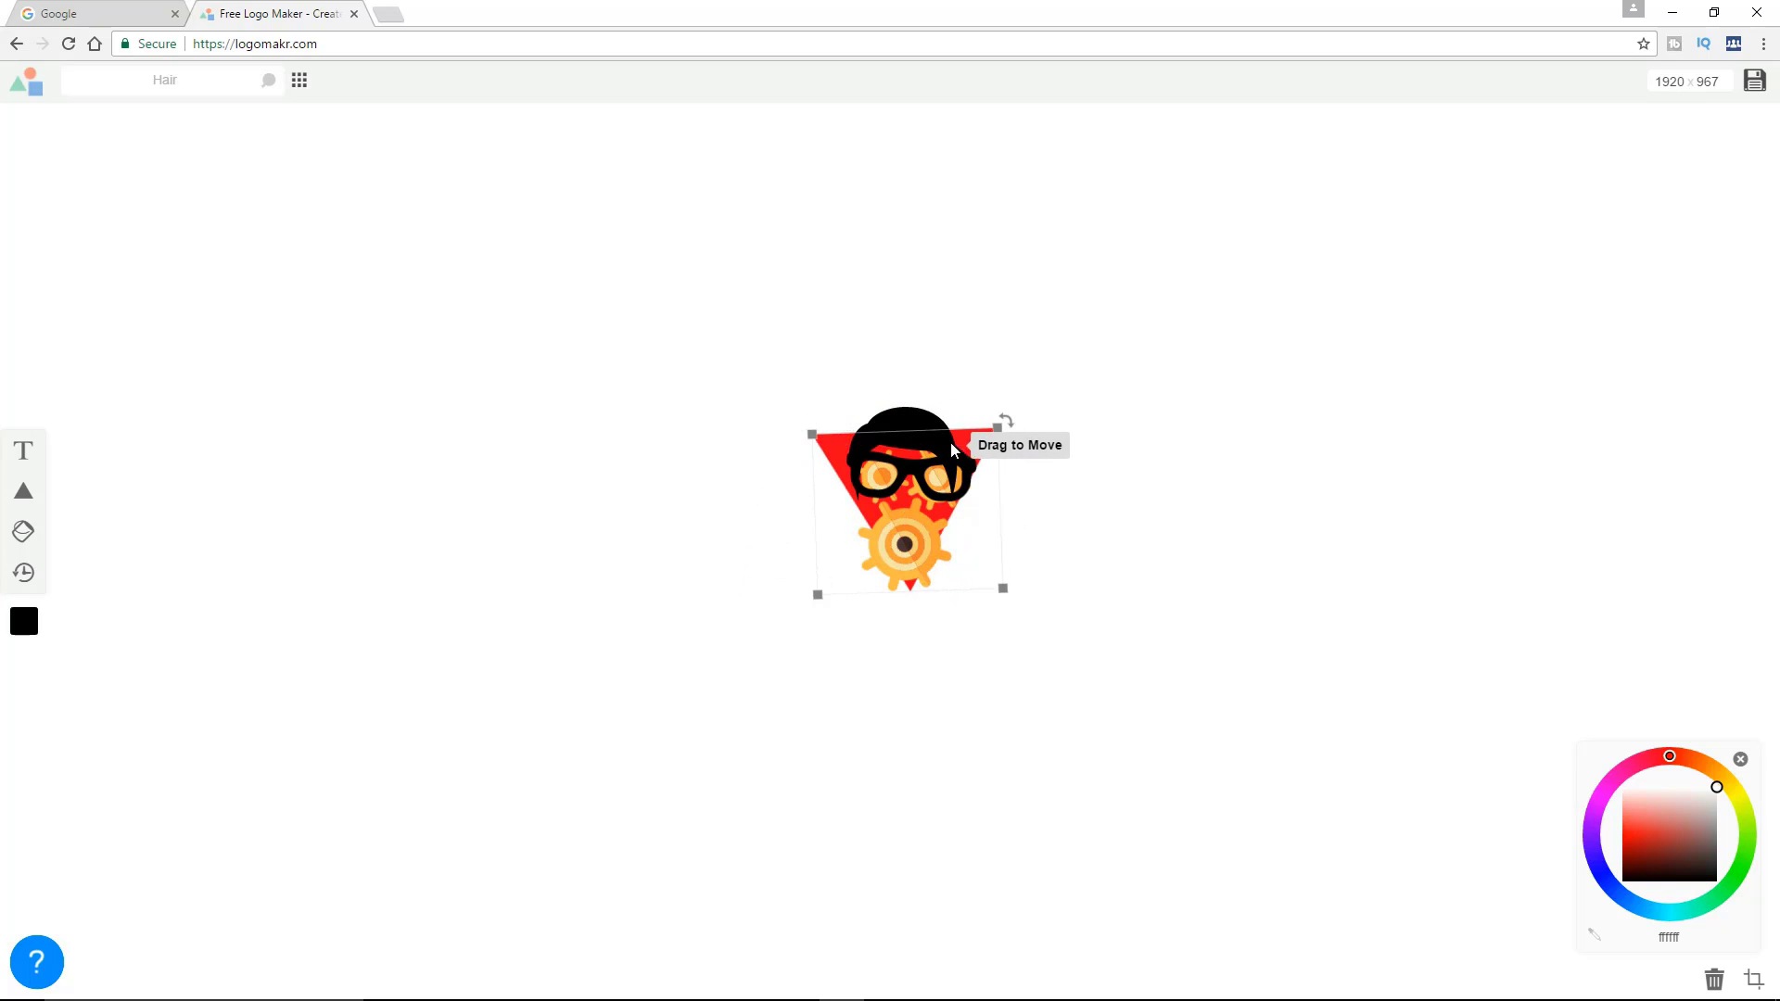
Enlarge and reposition the hairstyle so it spans the full width of the eyeglasses and rests just above the lenses
left_click(910, 404)
left_click(909, 424)
left_click_drag(909, 423, 907, 411)
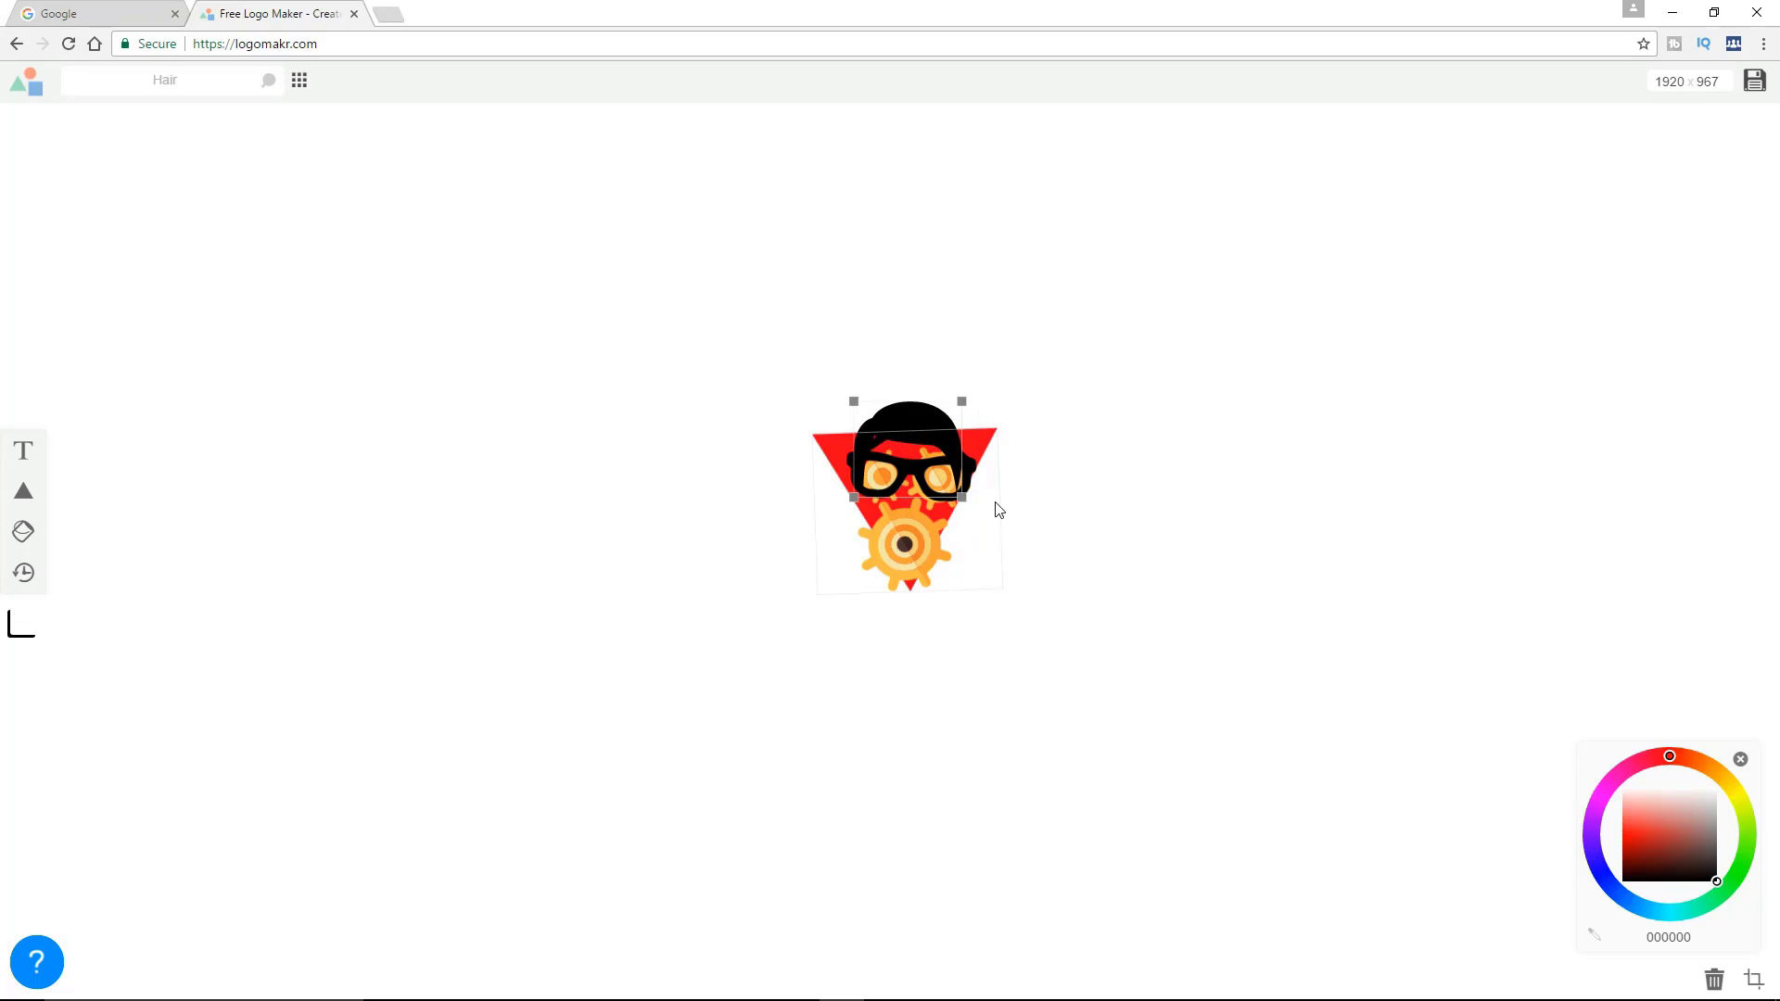
left_click_drag(967, 502, 971, 505)
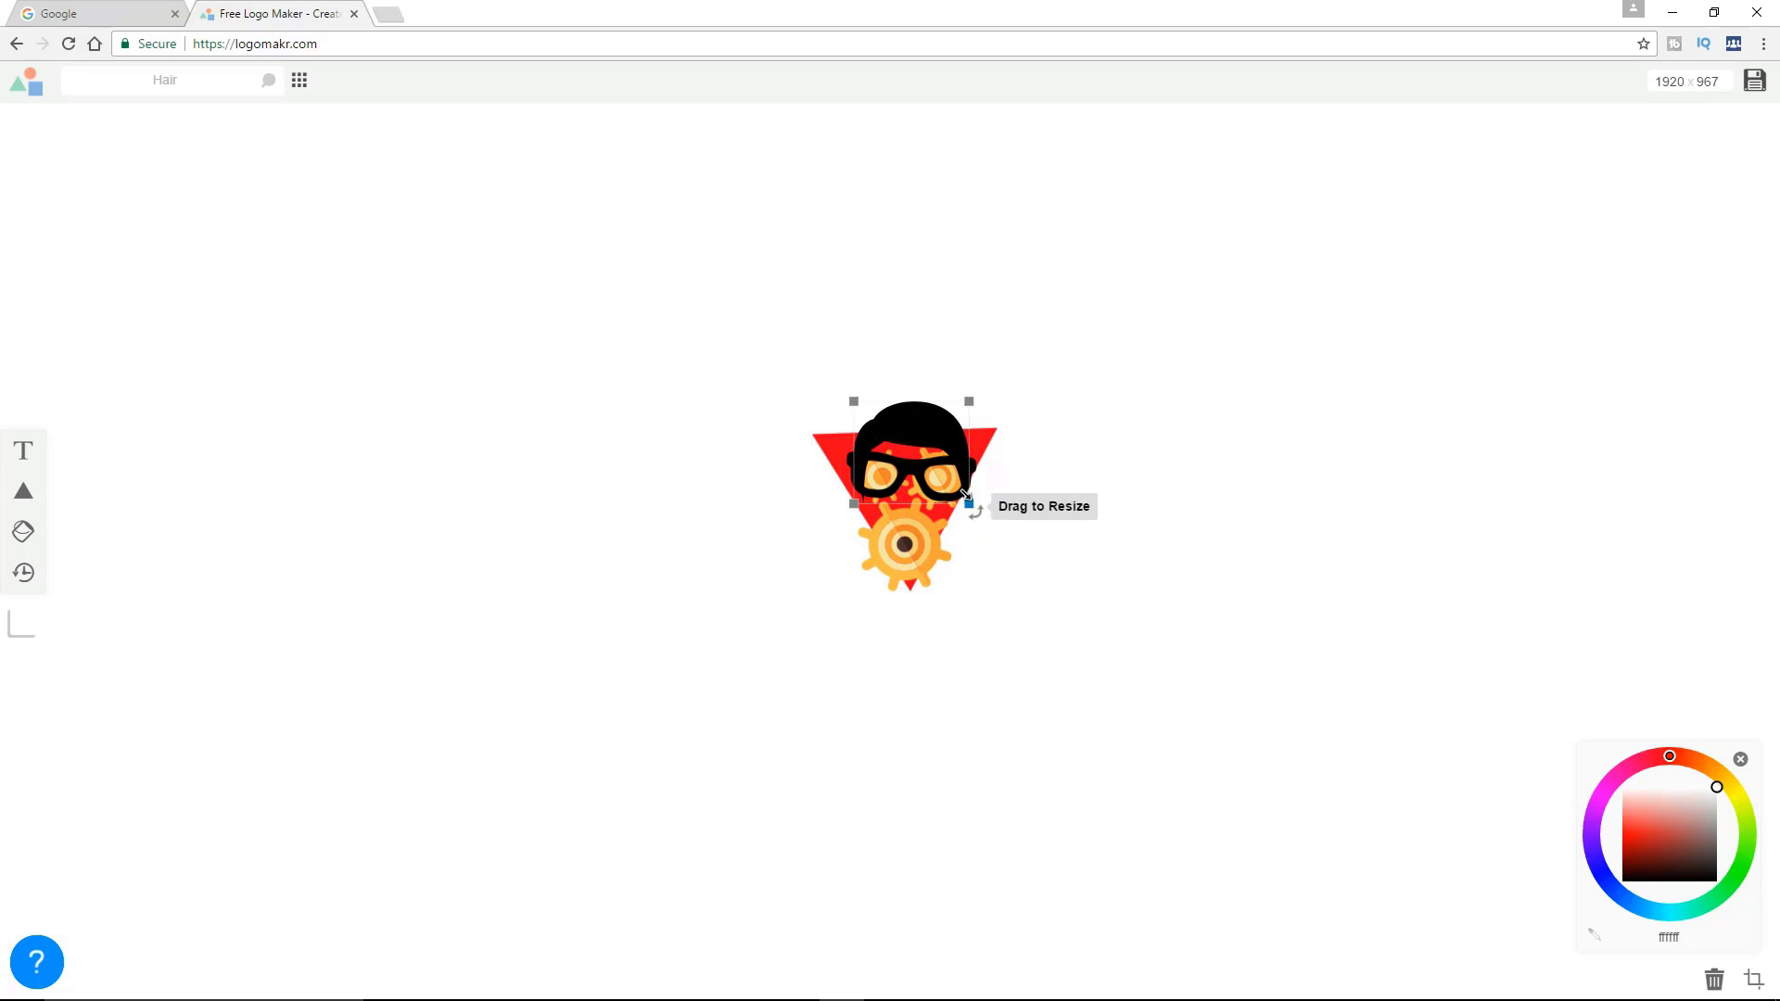
left_click_drag(913, 427, 916, 425)
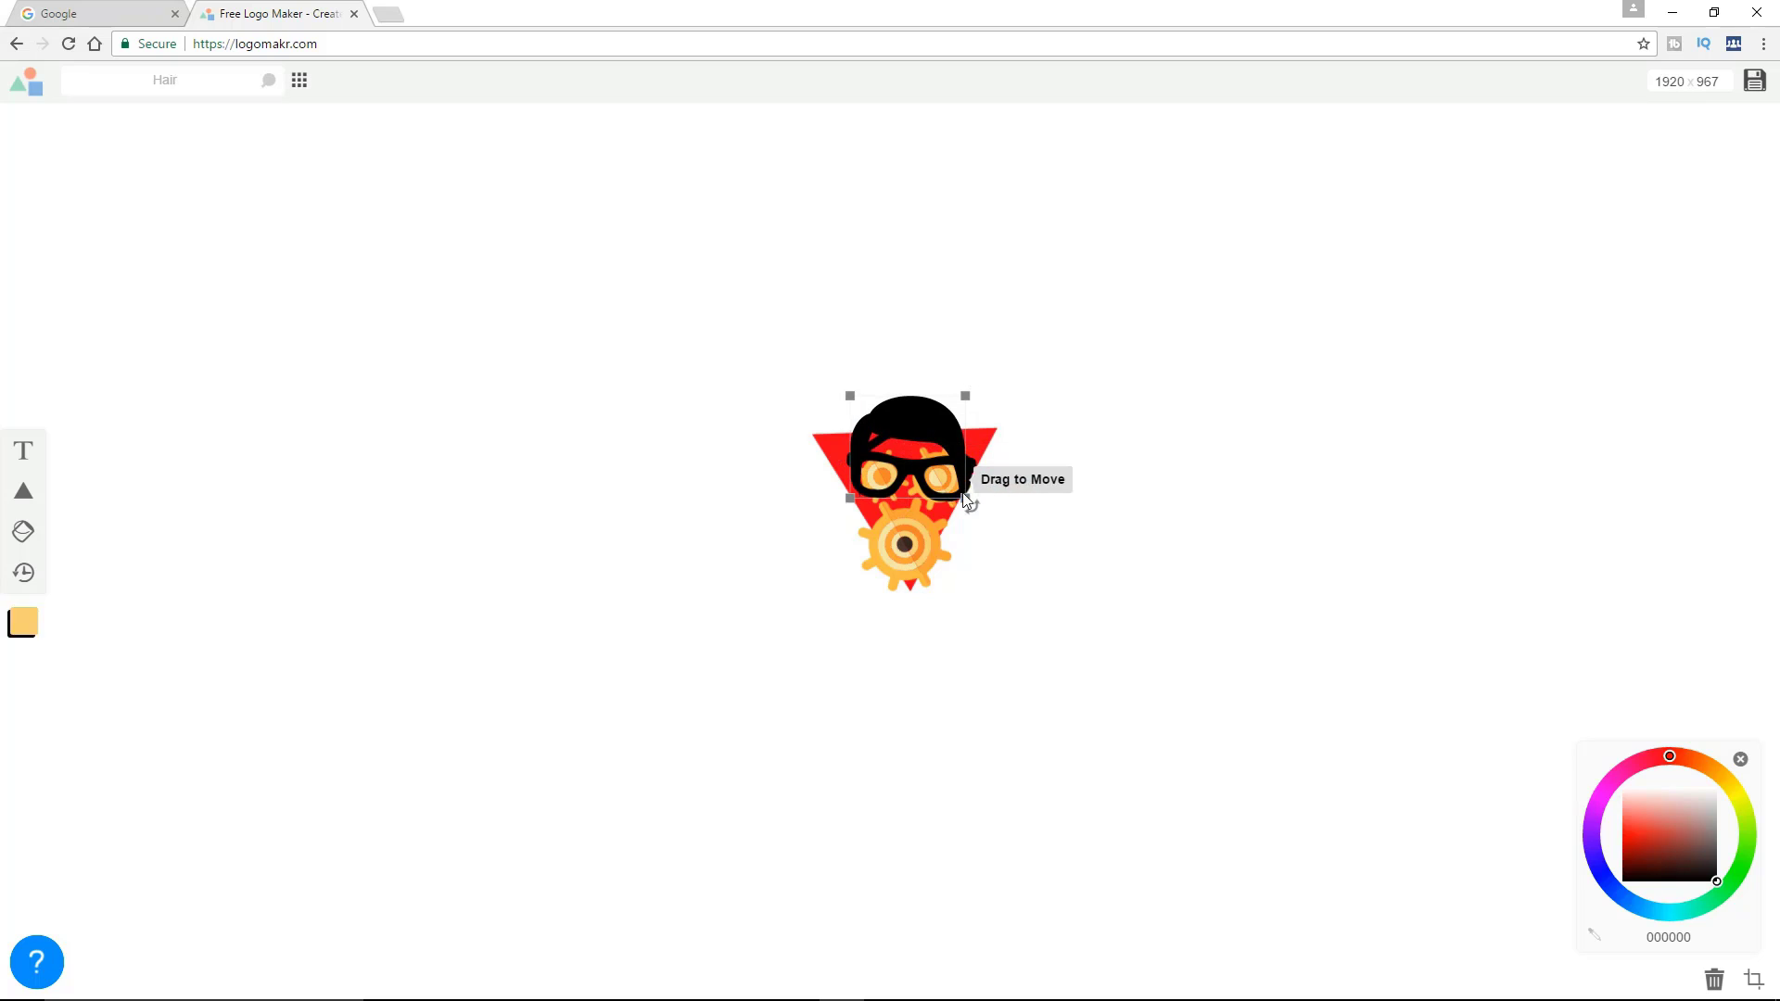
left_click_drag(975, 507, 979, 508)
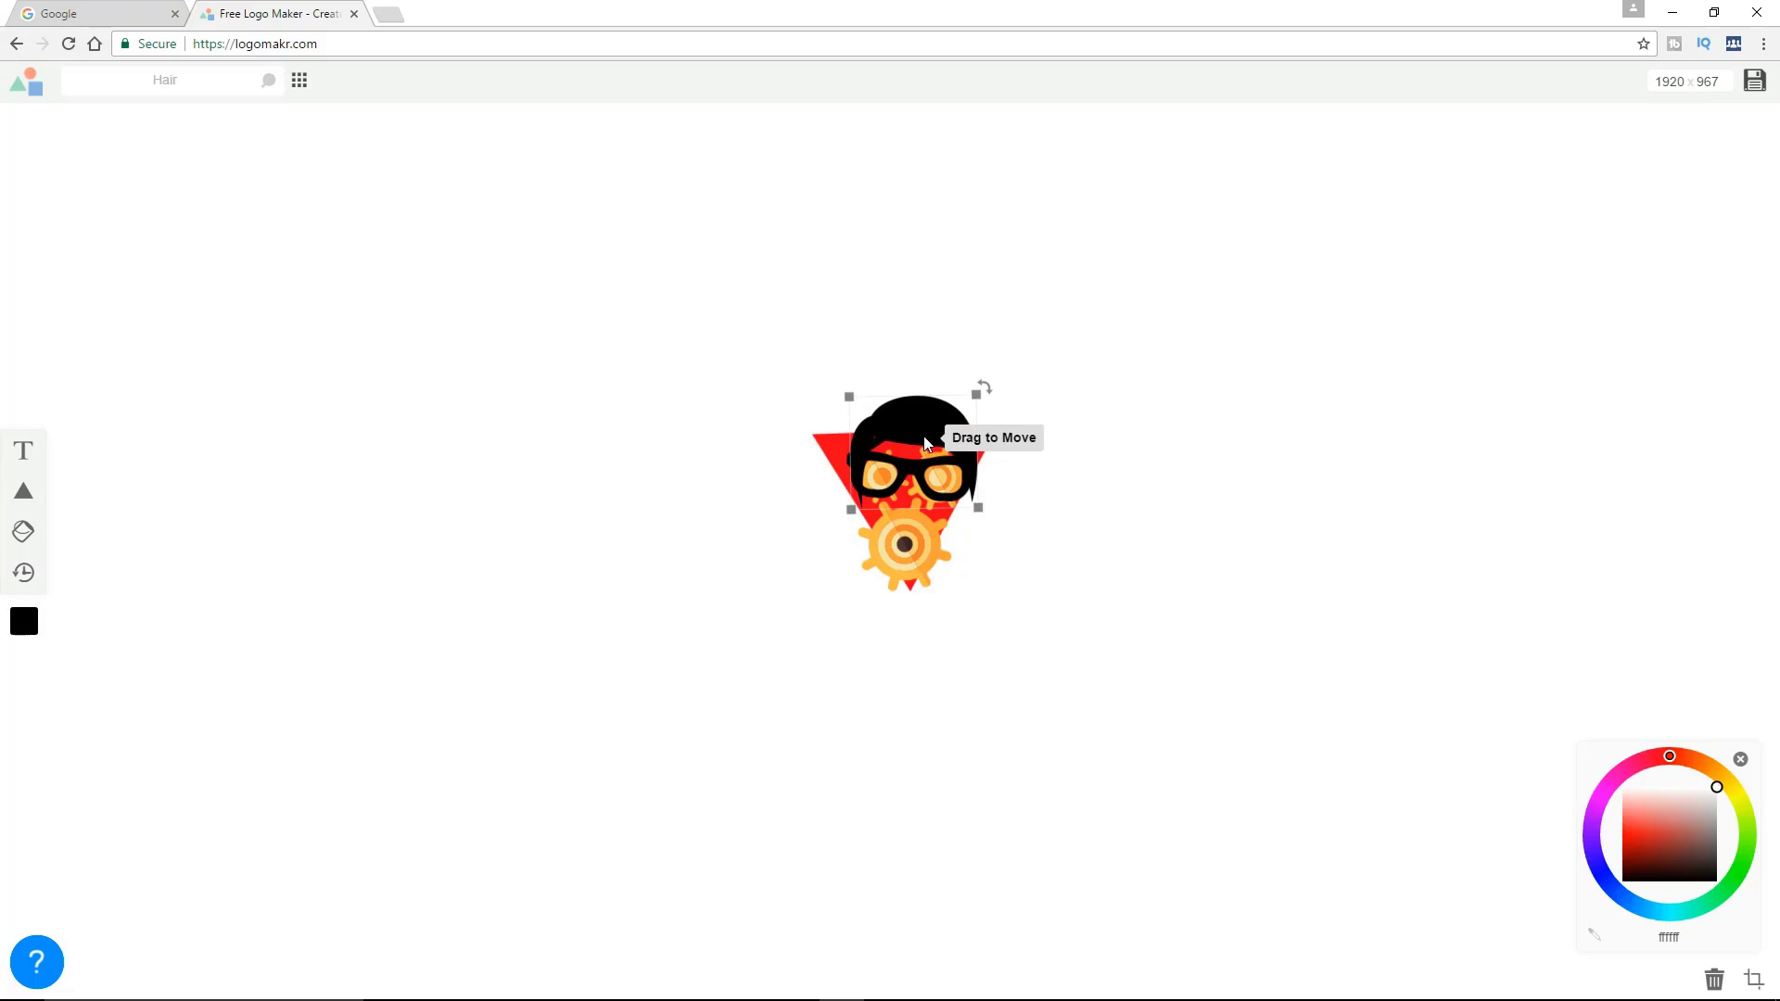
left_click_drag(937, 432, 918, 440)
left_click(1128, 597)
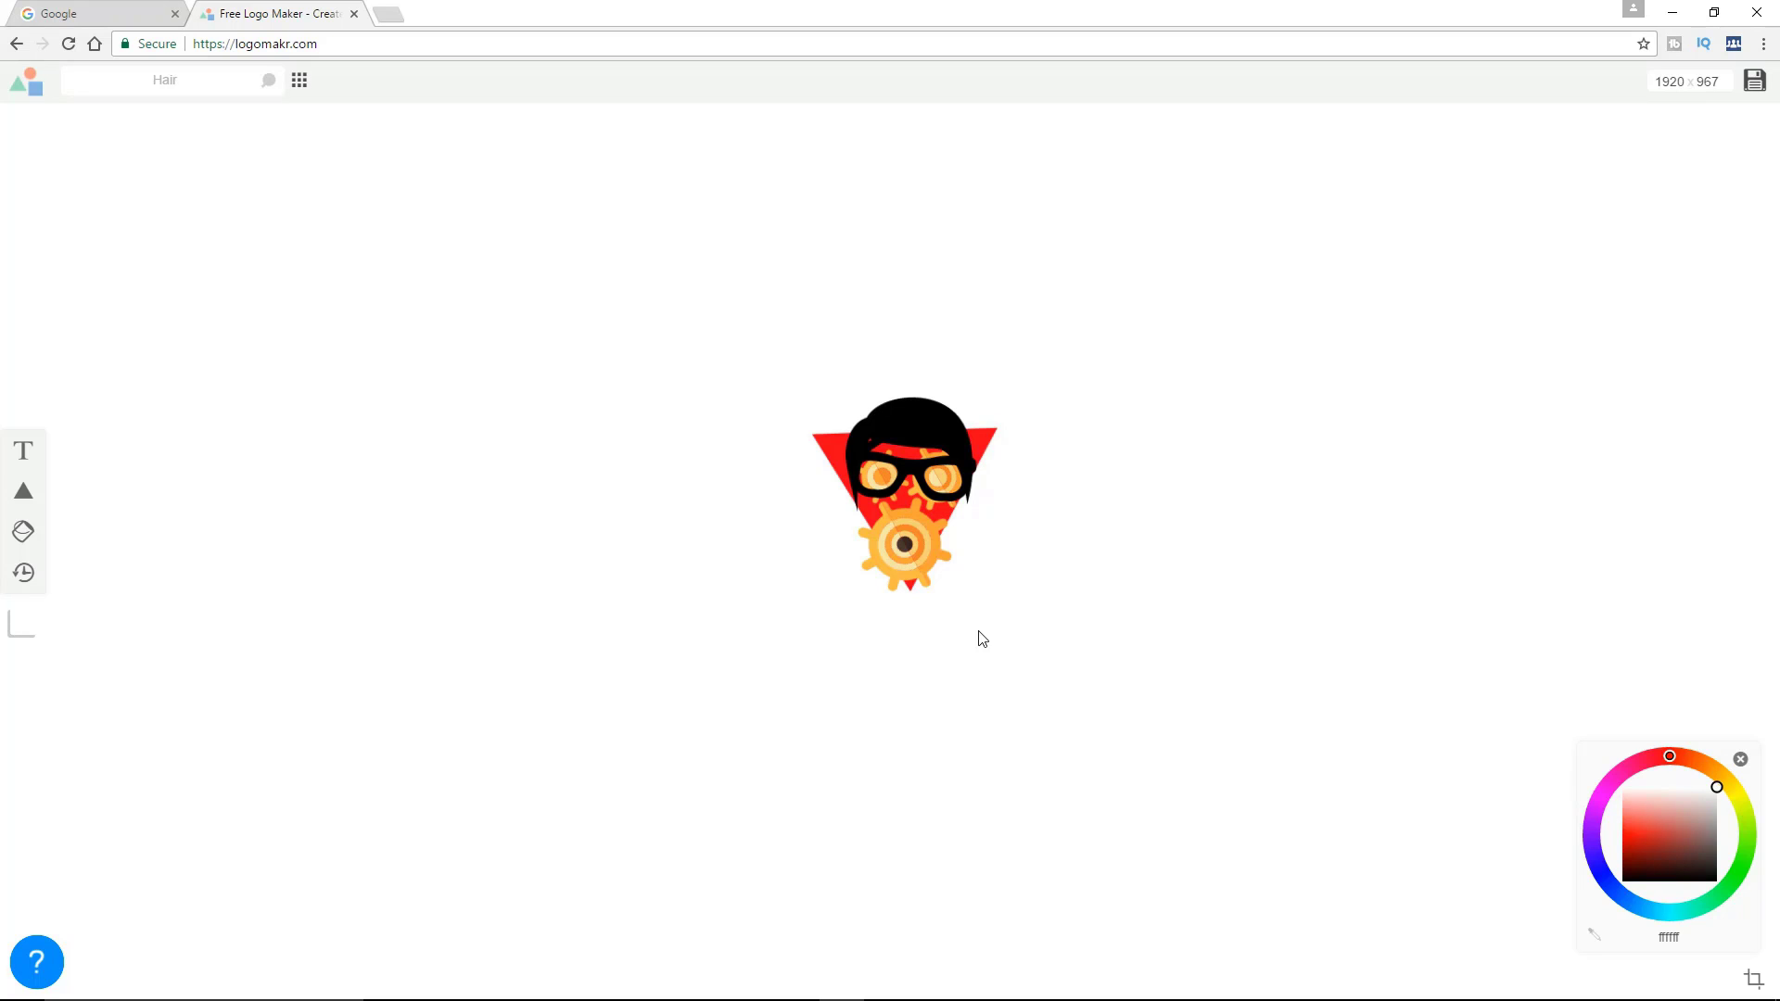
Add a text object reading "TechFo Geek" to the canvas
left_click(23, 454)
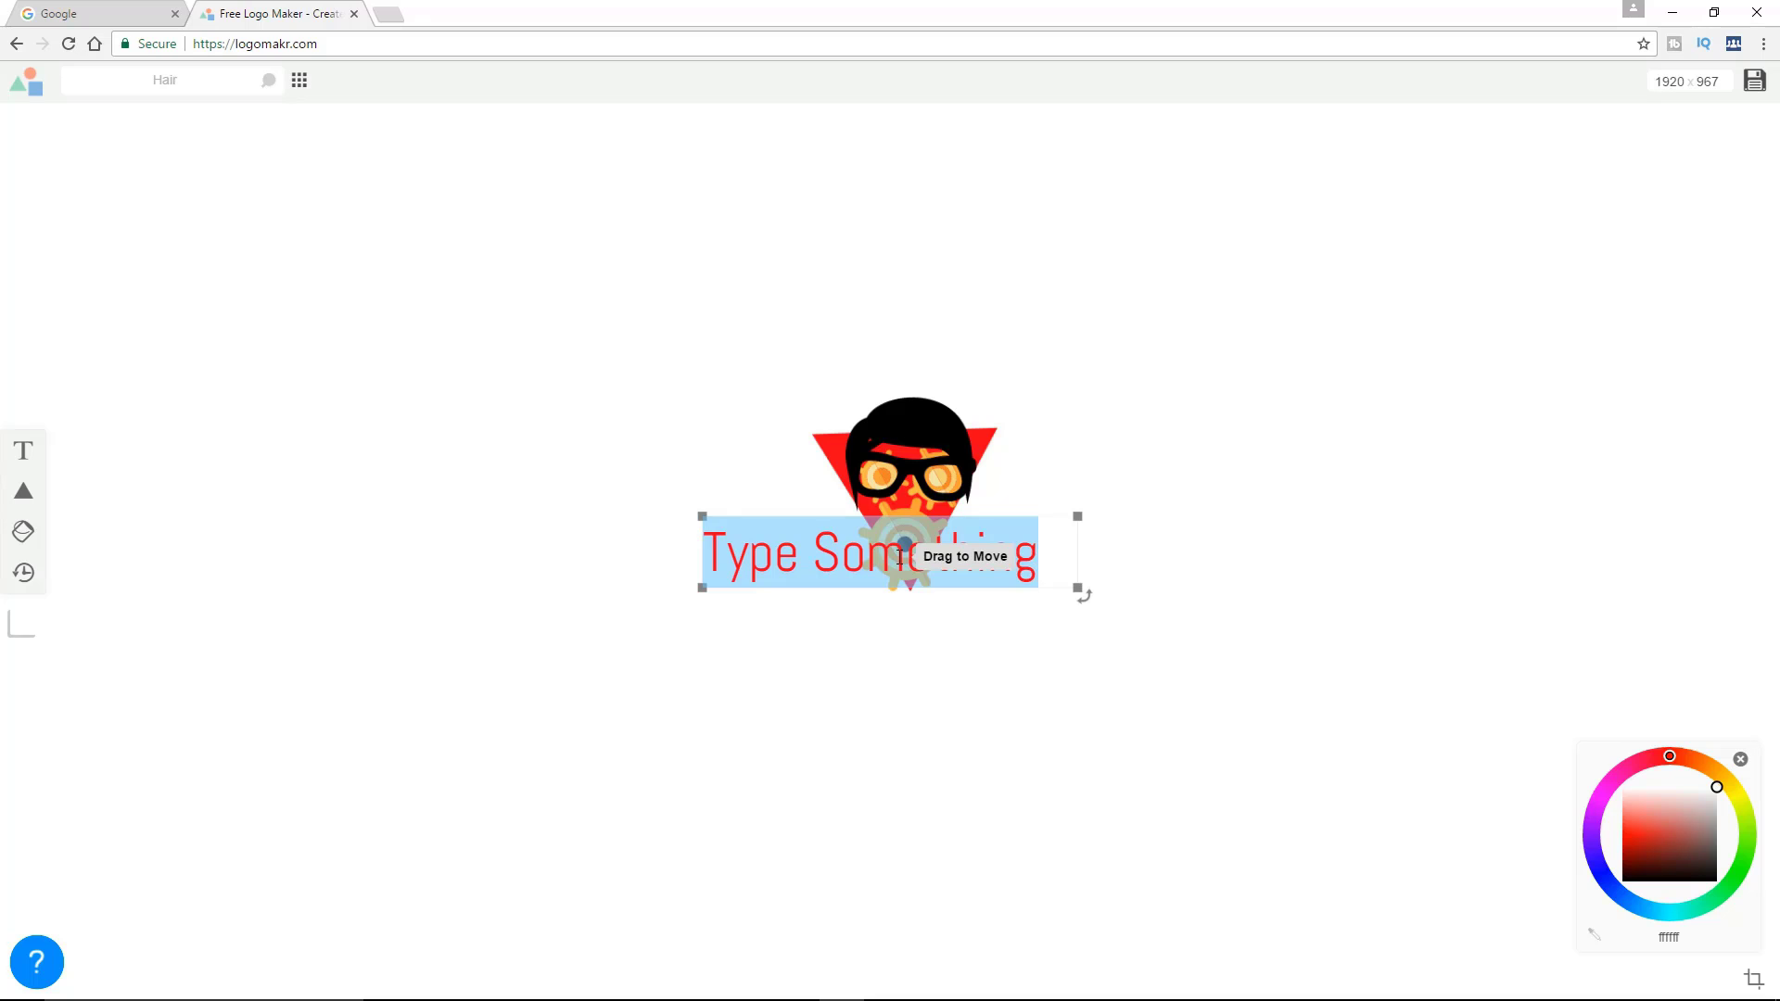
type("Te")
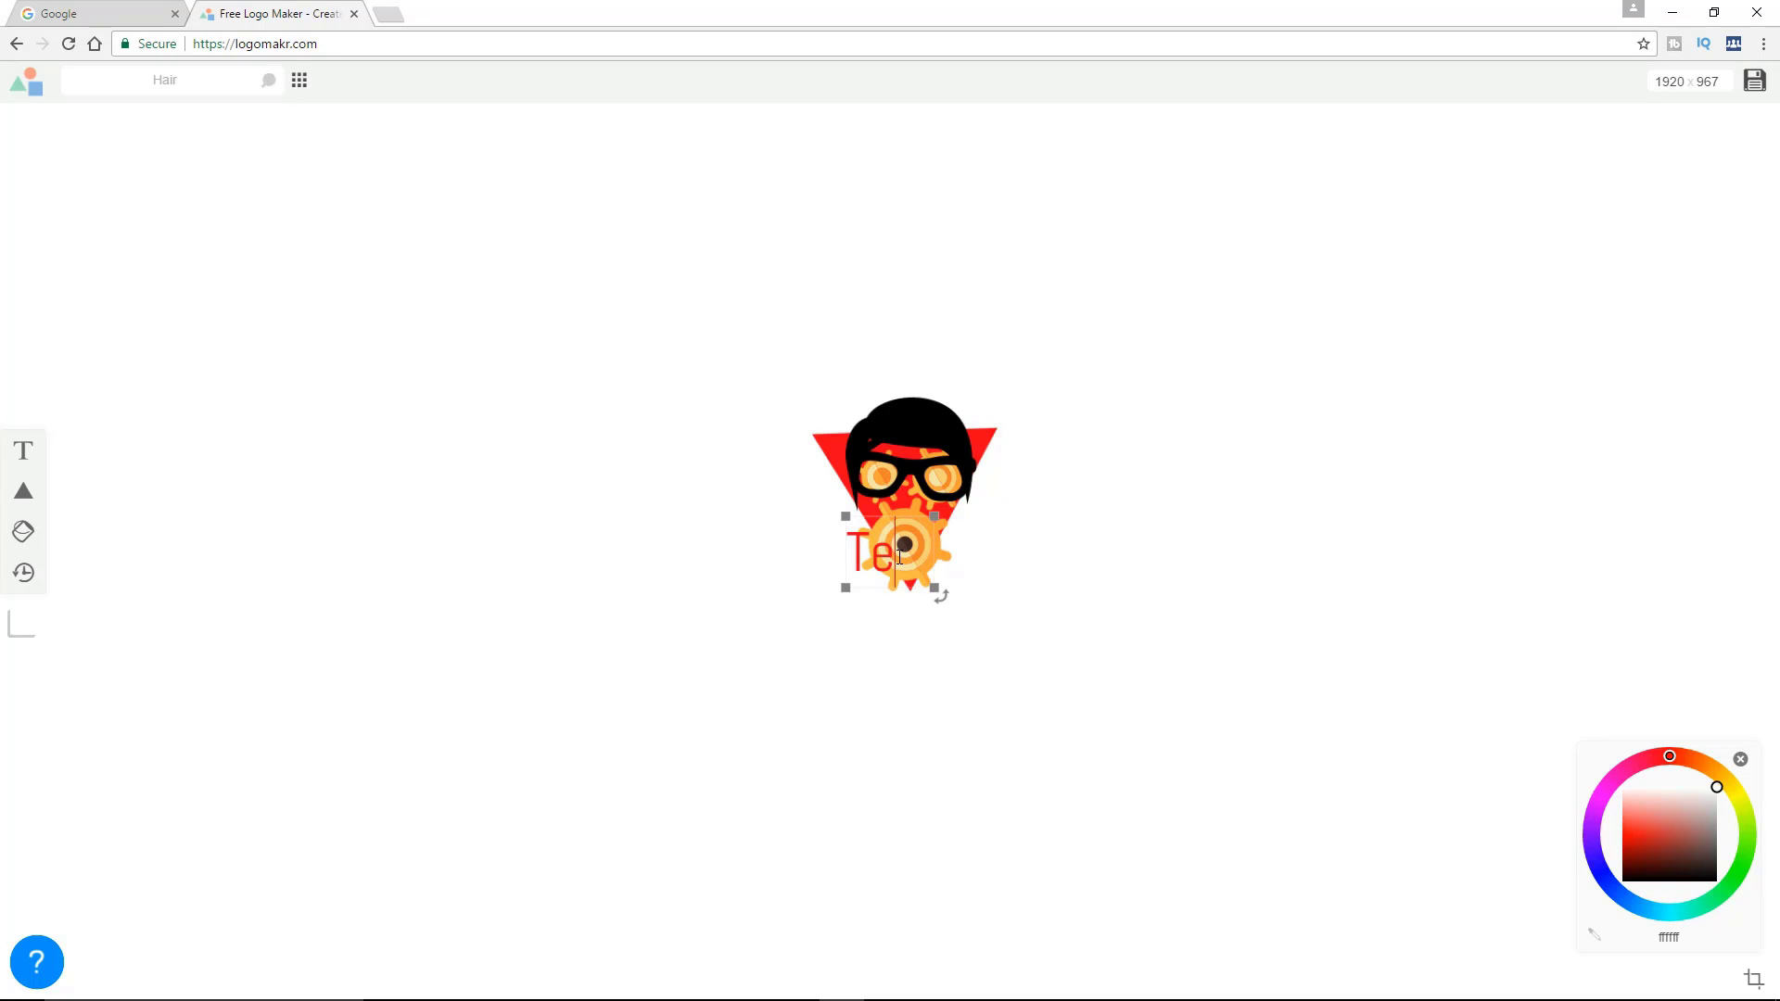
type("chF")
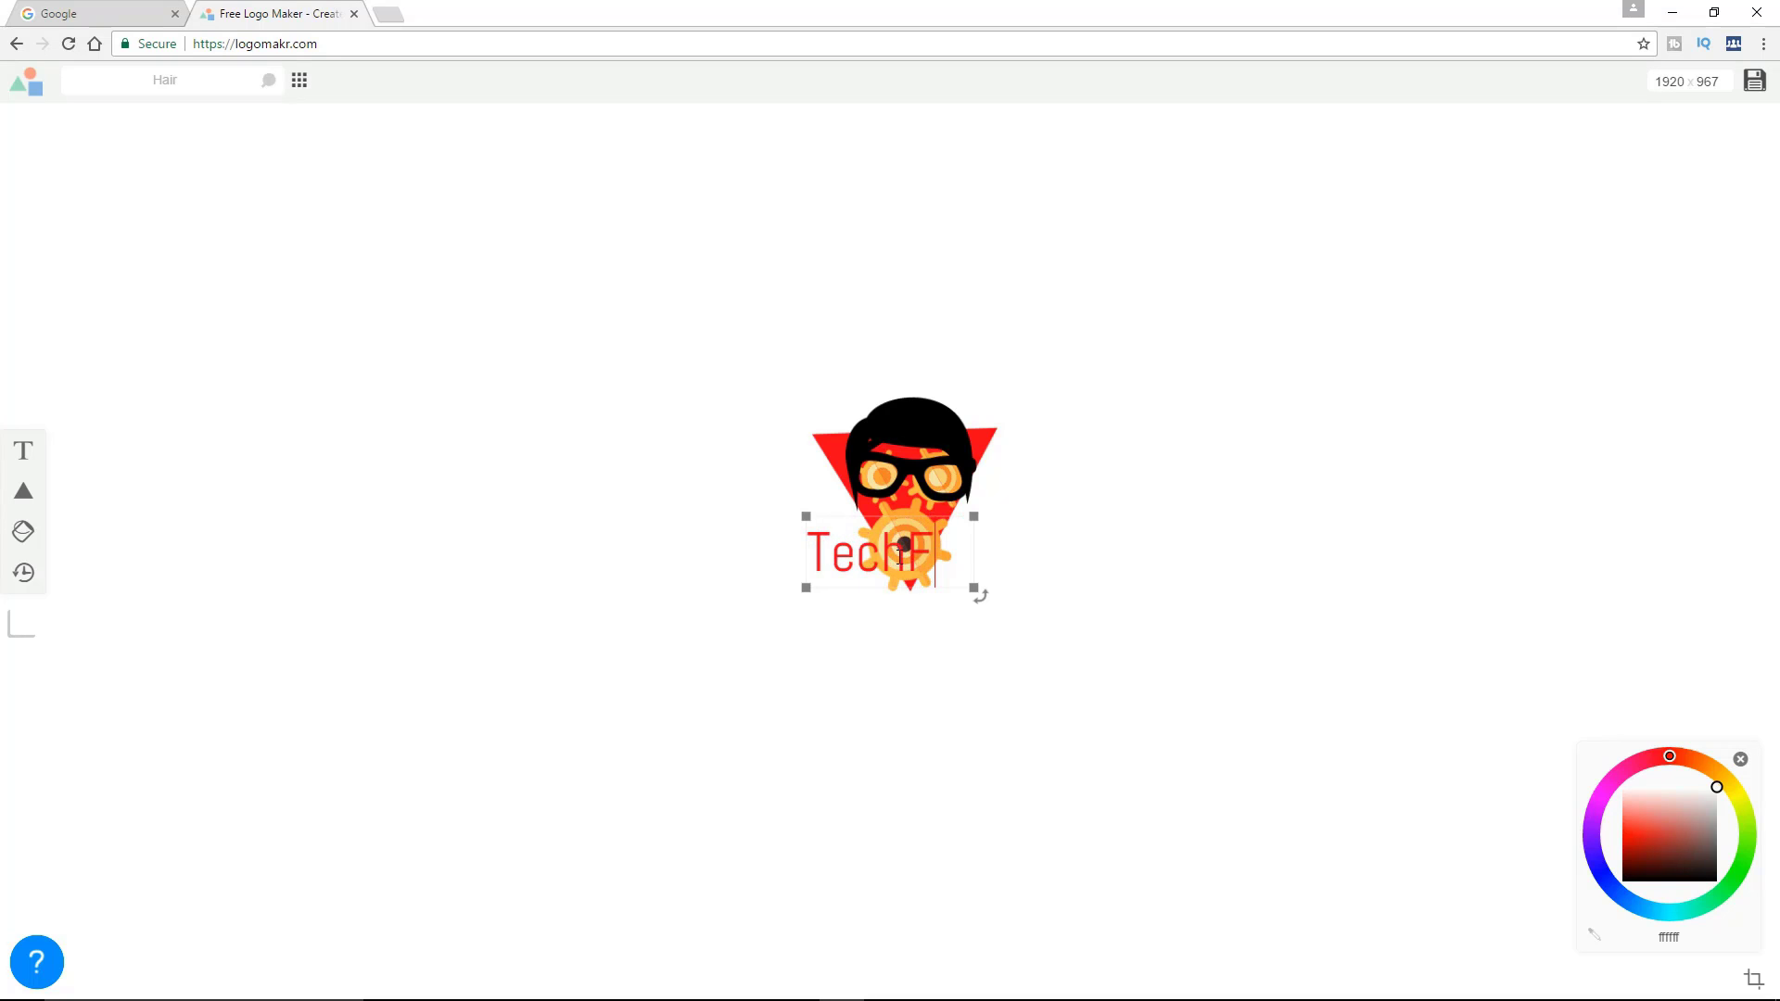
type("or Gee")
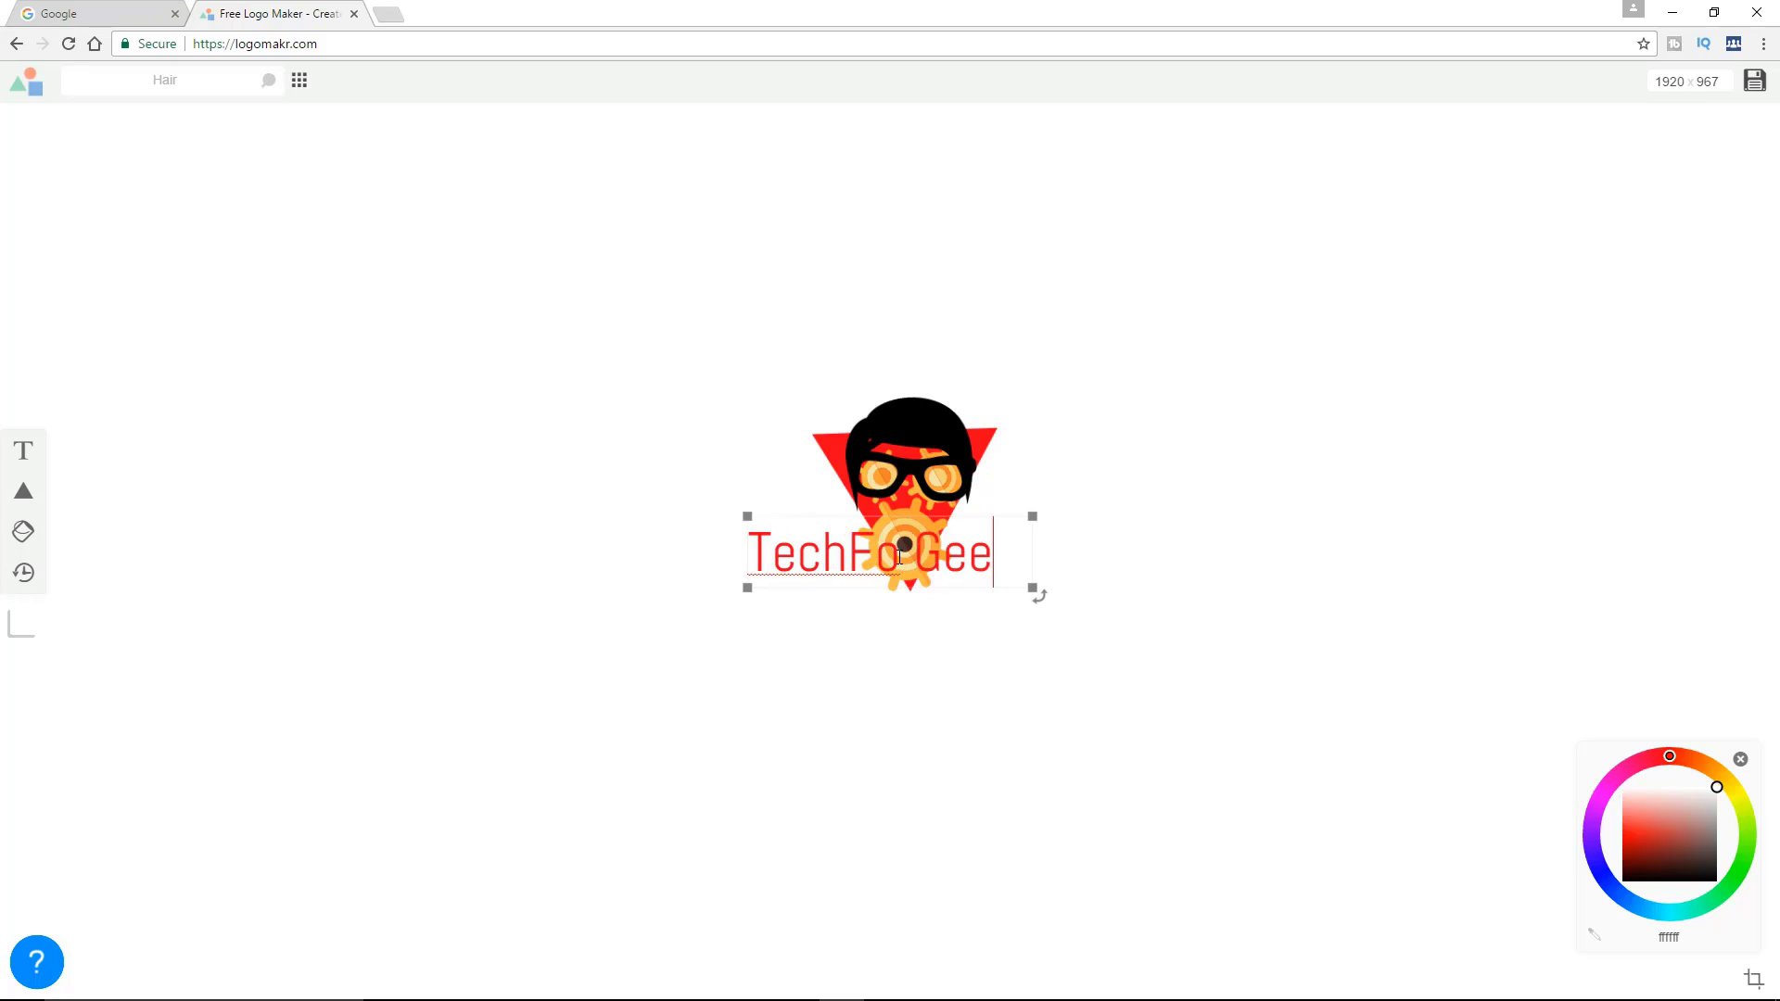
type("k")
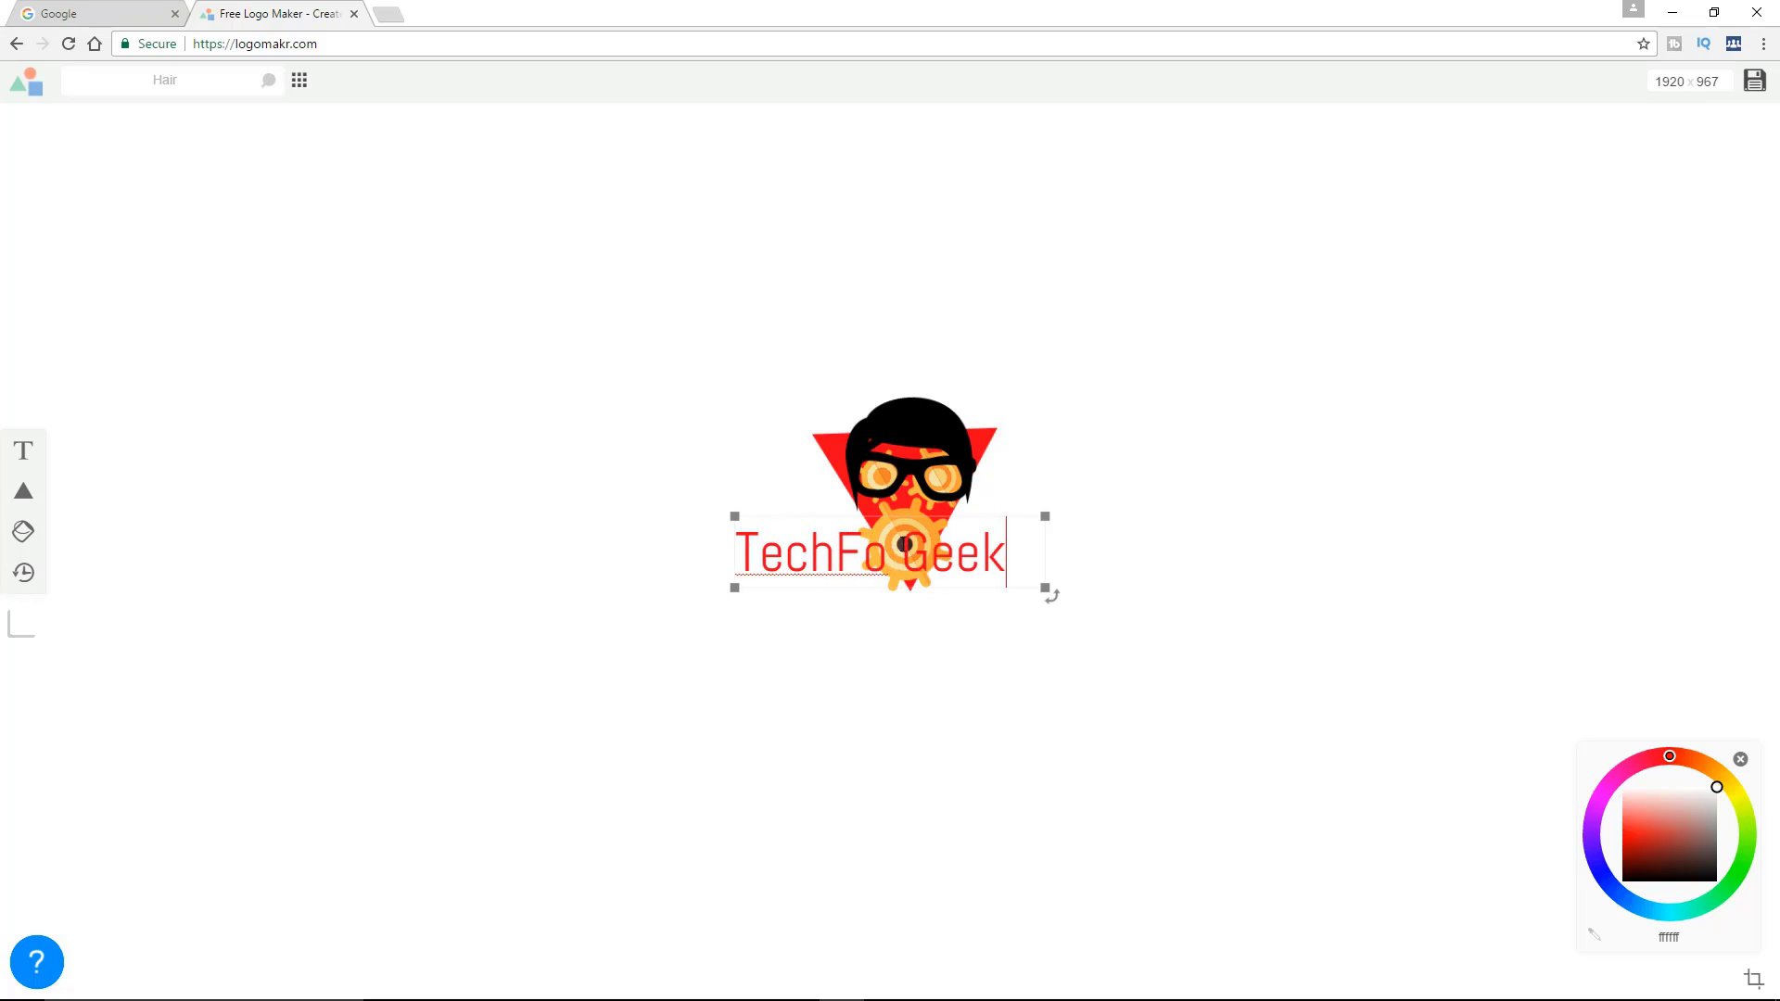
left_click(578, 423)
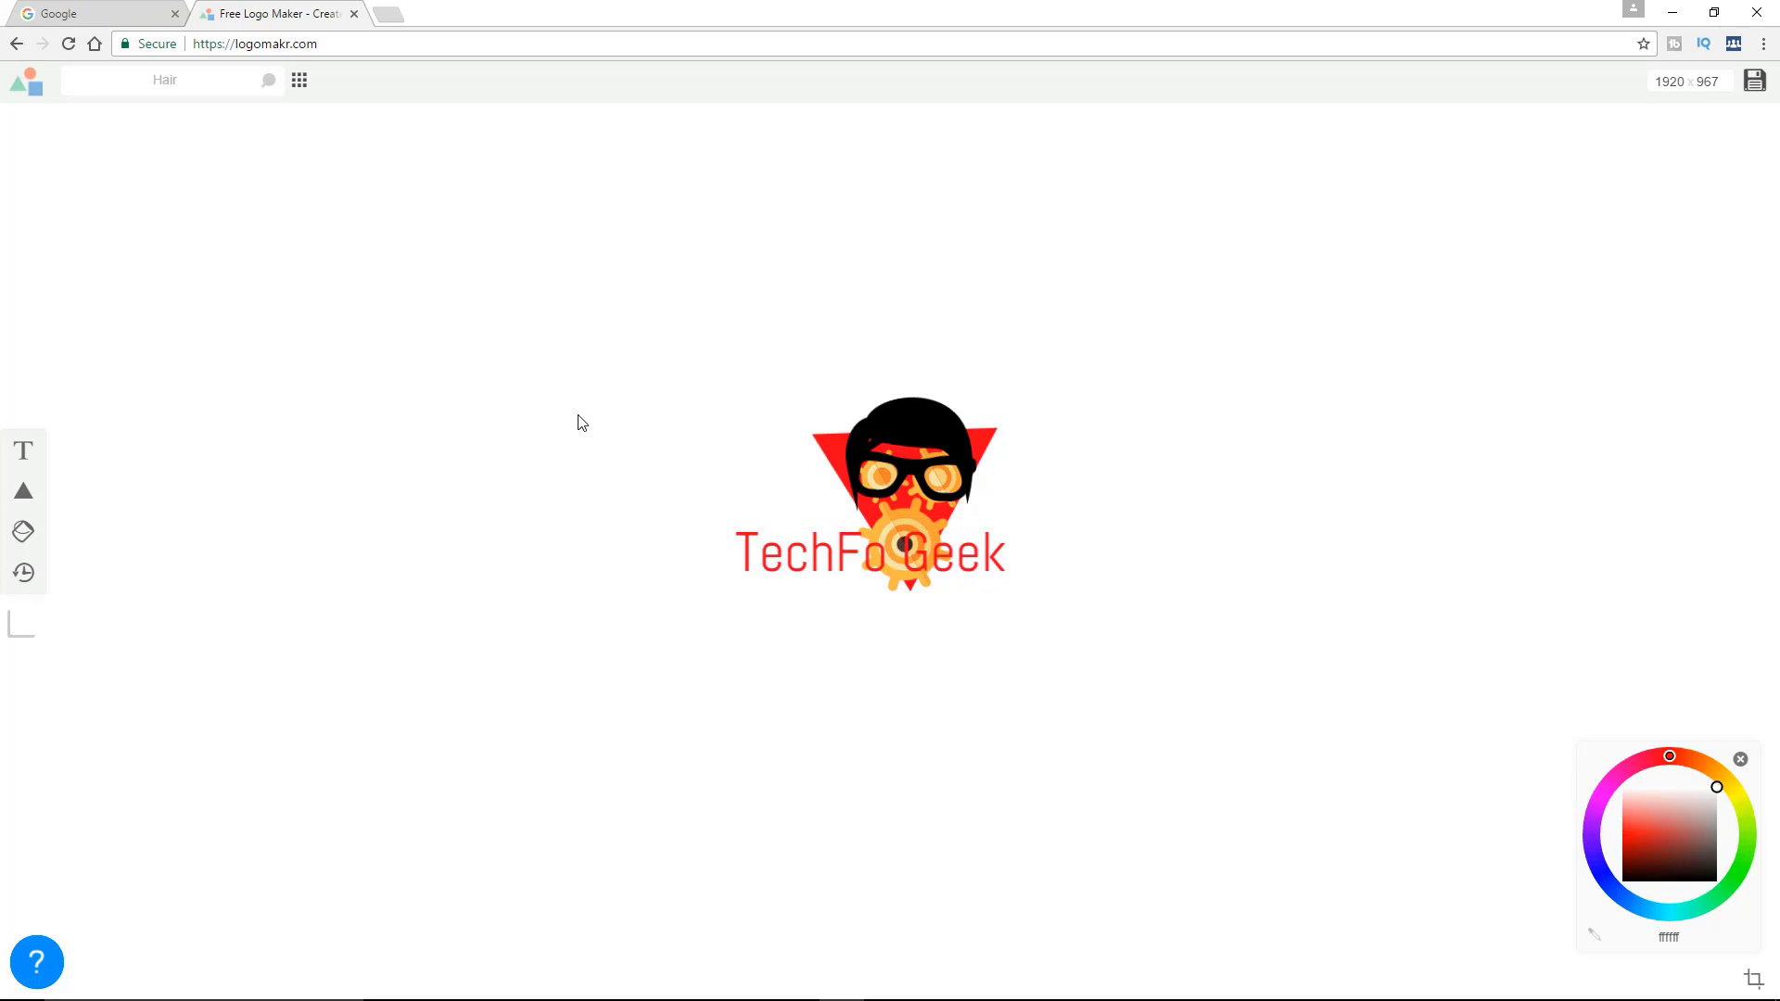
Move the "TechFo Geek" text below the large gear at the bottom of the emblem
left_click(808, 564)
left_click_drag(804, 558, 923, 648)
left_click(1221, 541)
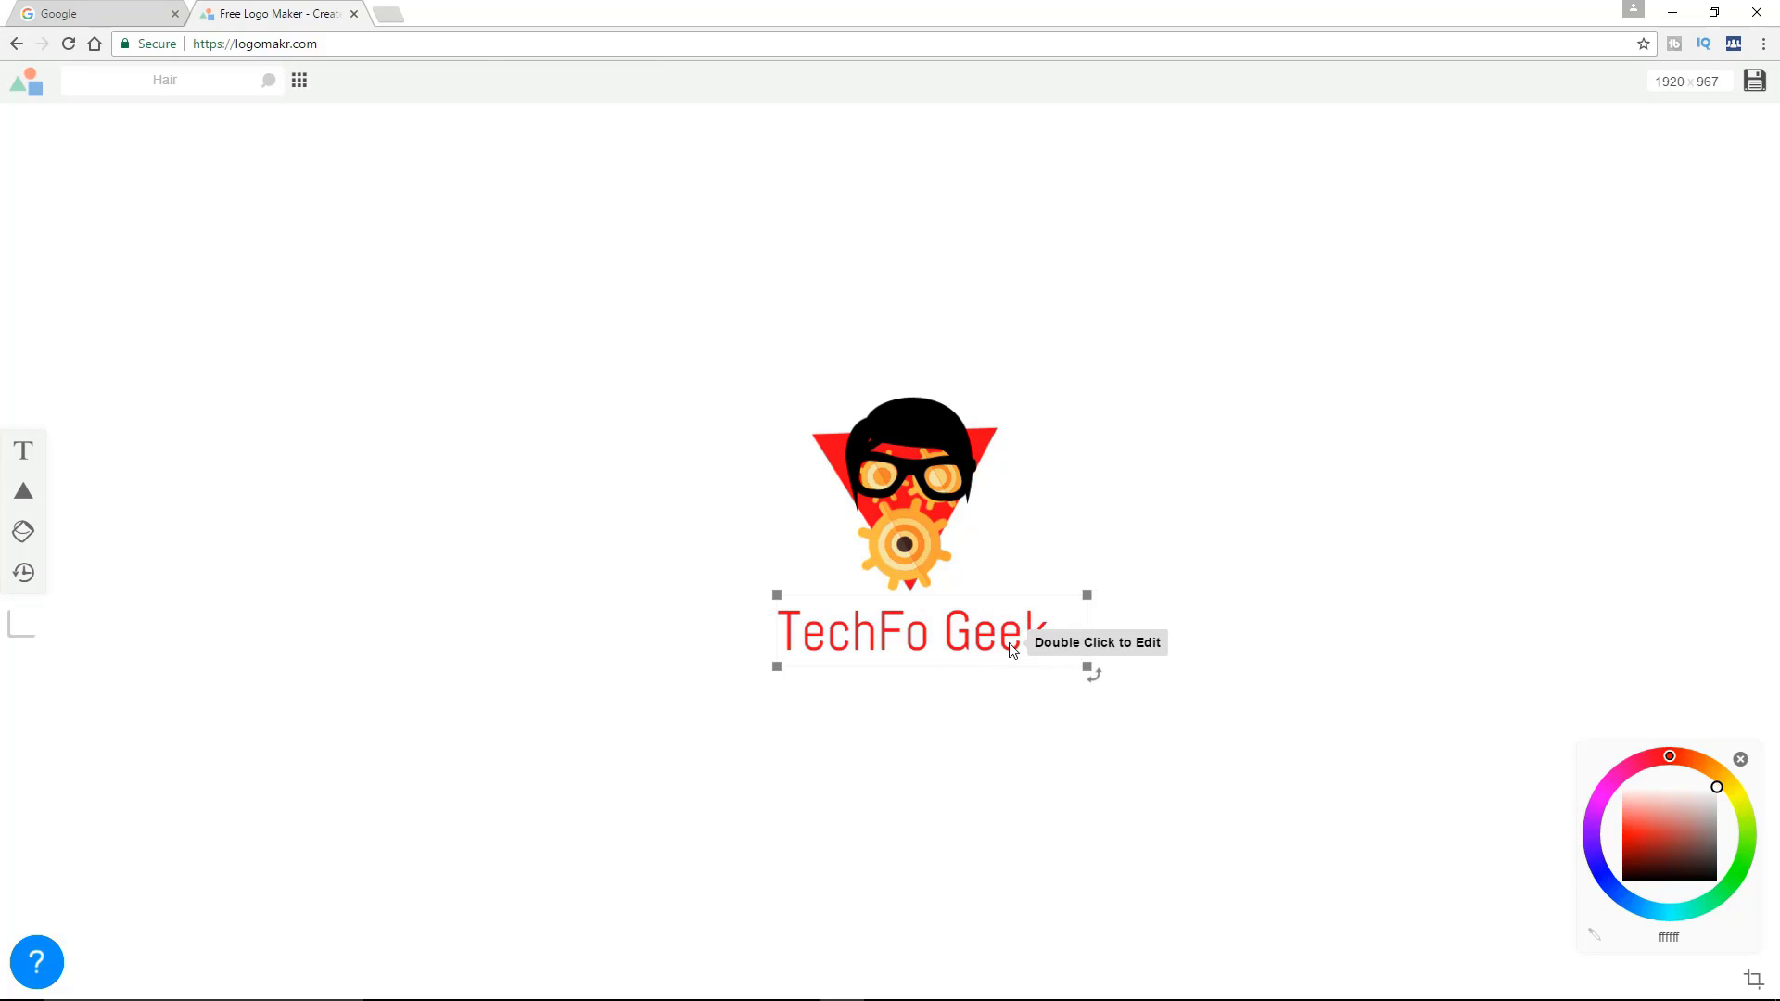
Recolour the "TechFo Geek" text blue (1900ff)
left_click(1083, 662)
left_click_drag(1600, 808, 1598, 865)
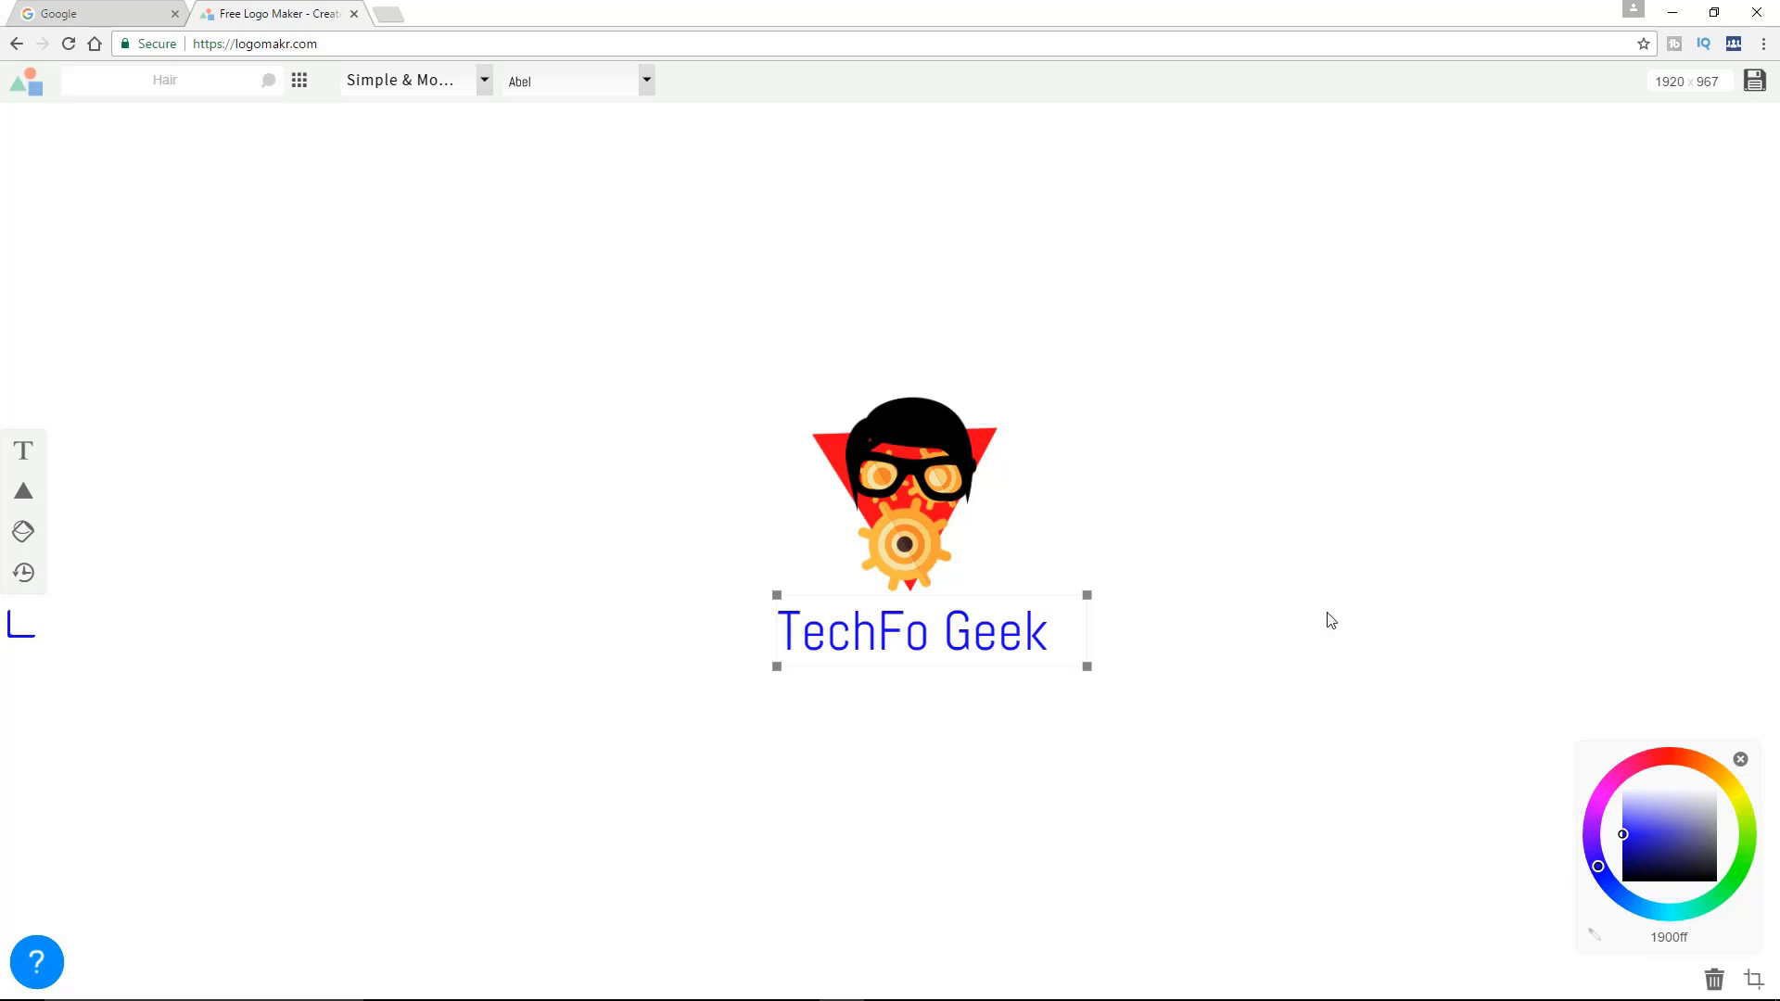
left_click(1300, 609)
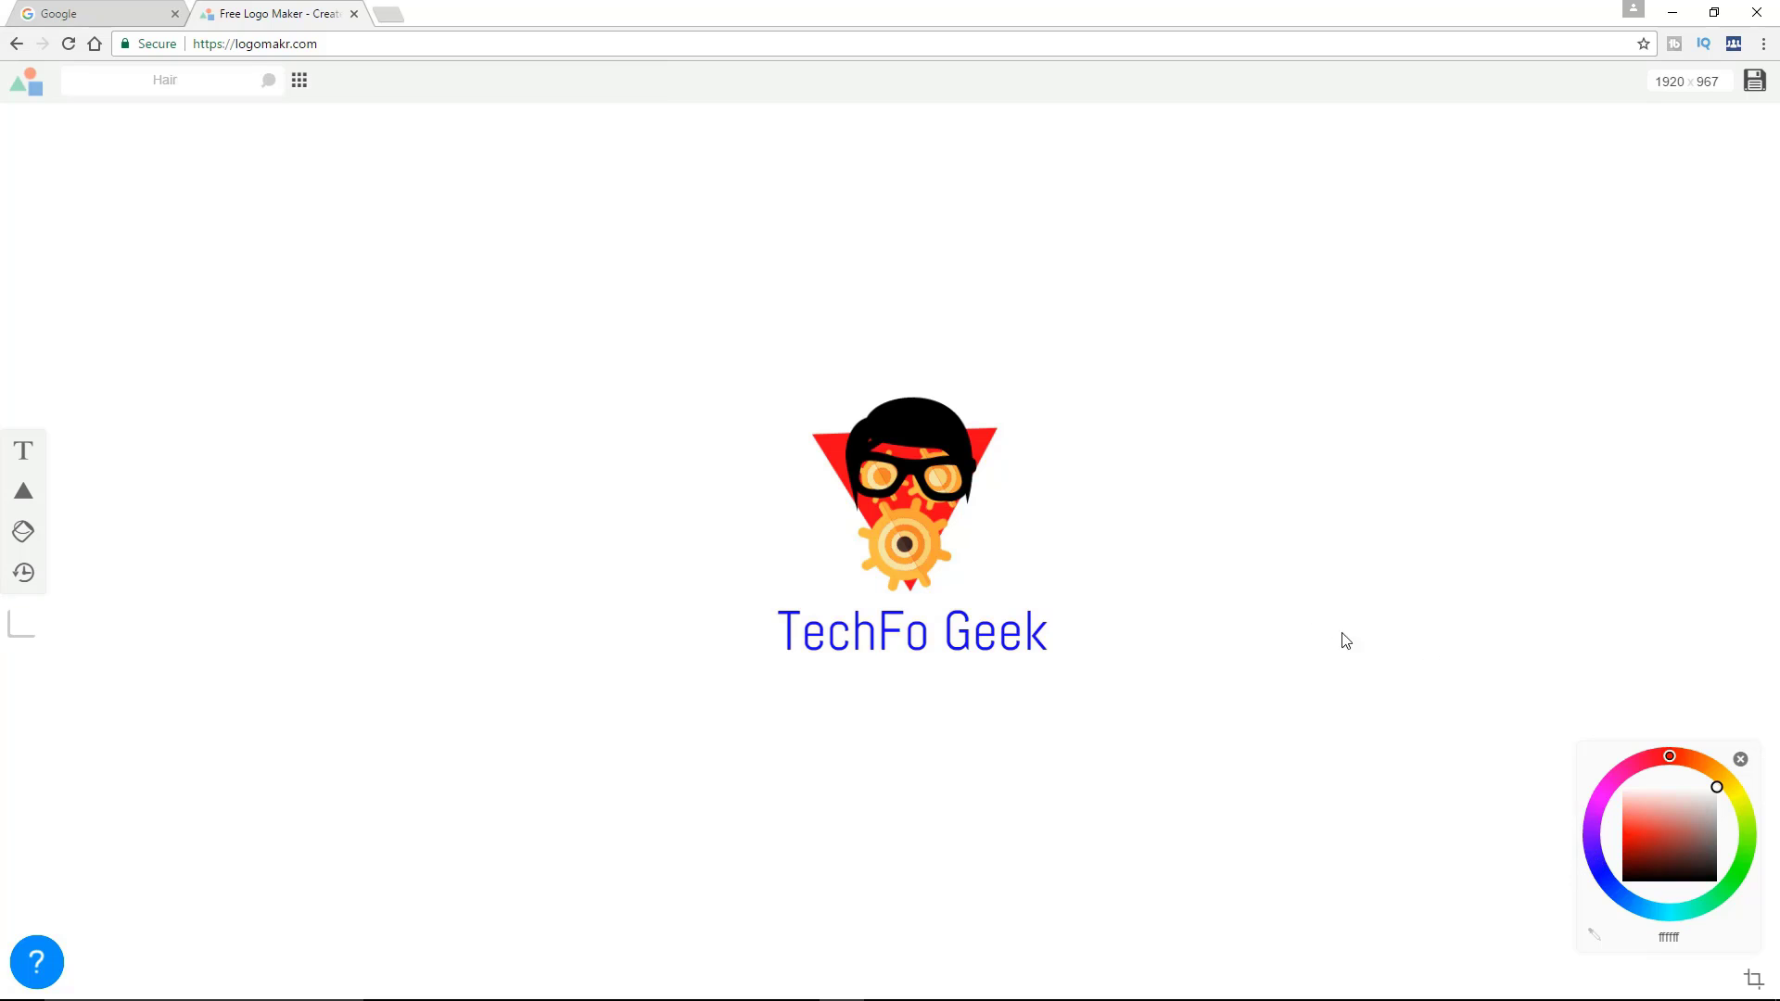
Examine the font categories and the Simple & Modern fonts available for the "TechFo Geek" text
left_click(896, 643)
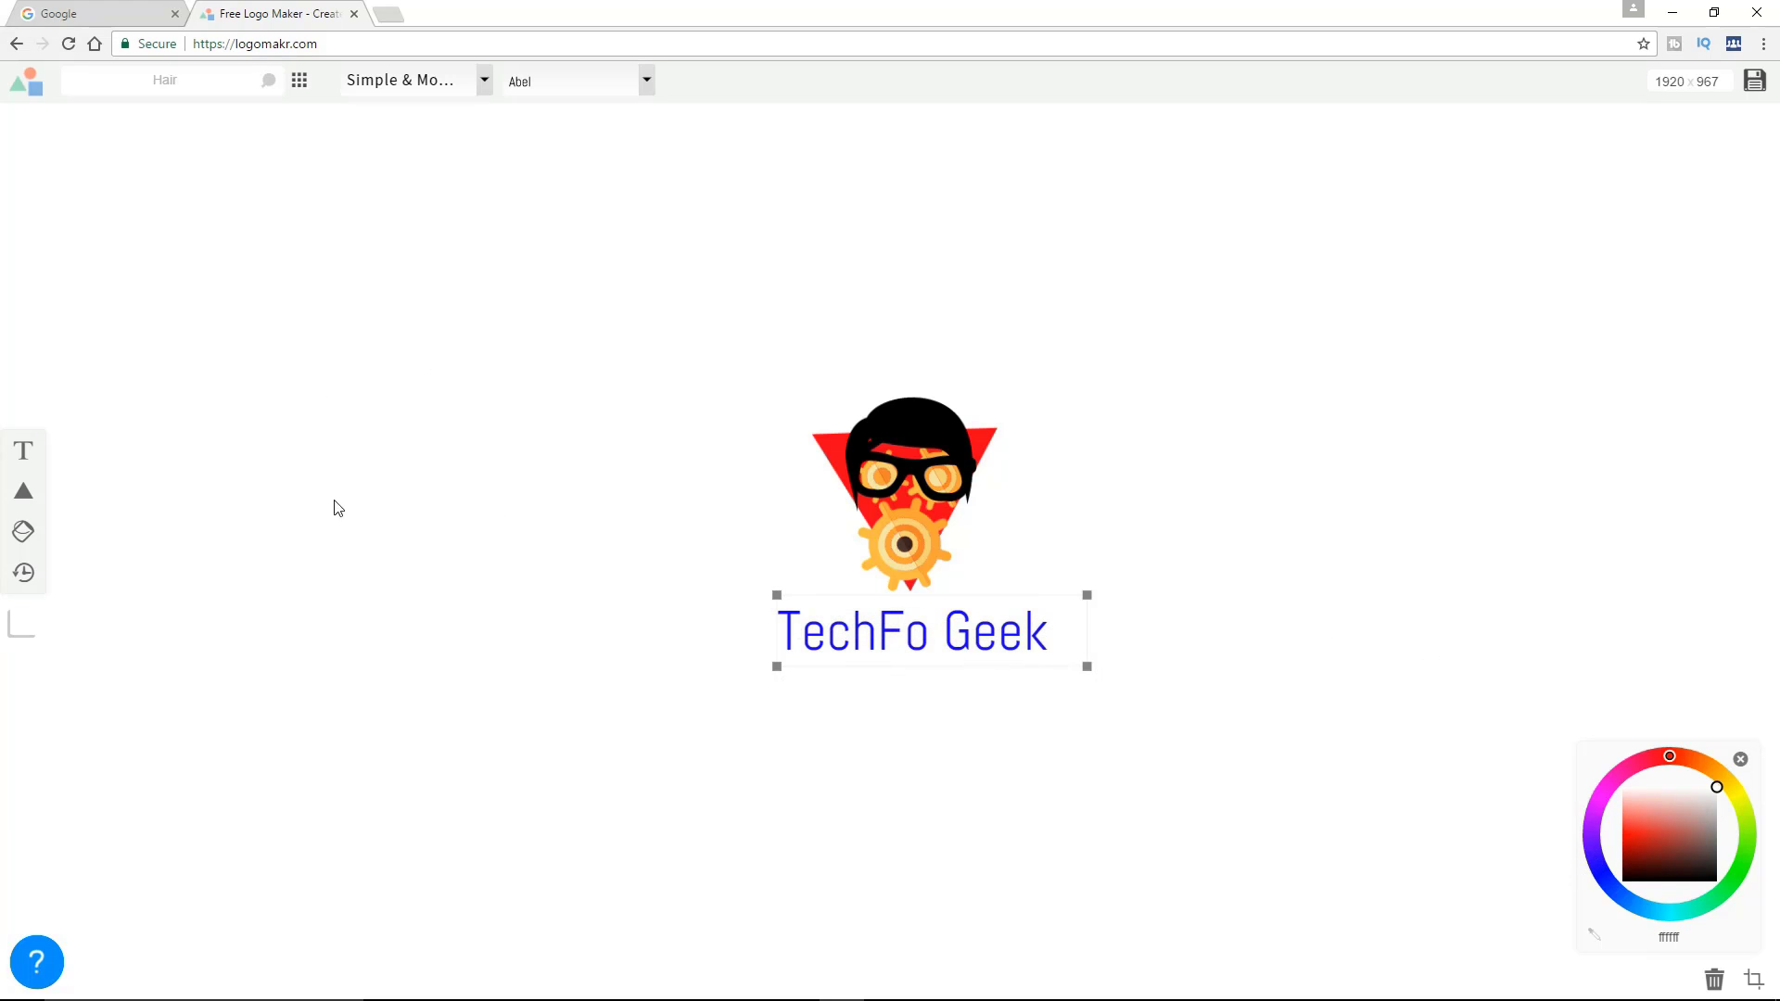
left_click(855, 676)
left_click(871, 648)
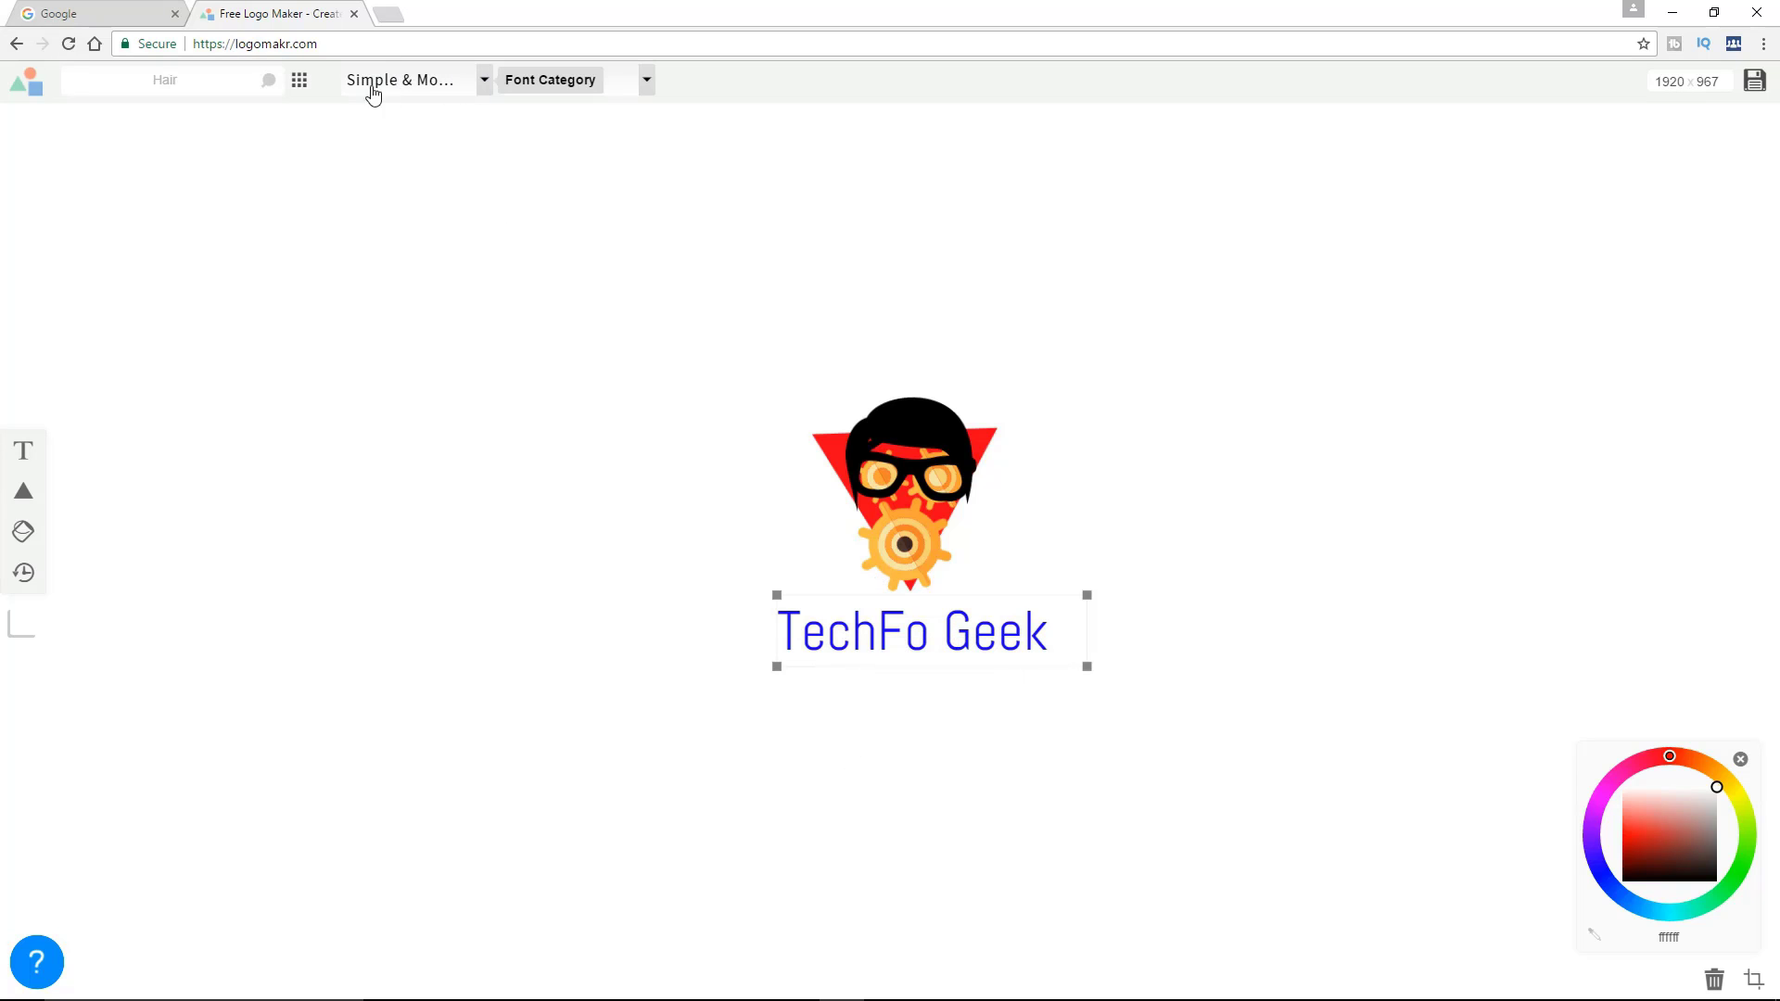
left_click(483, 83)
left_click(486, 82)
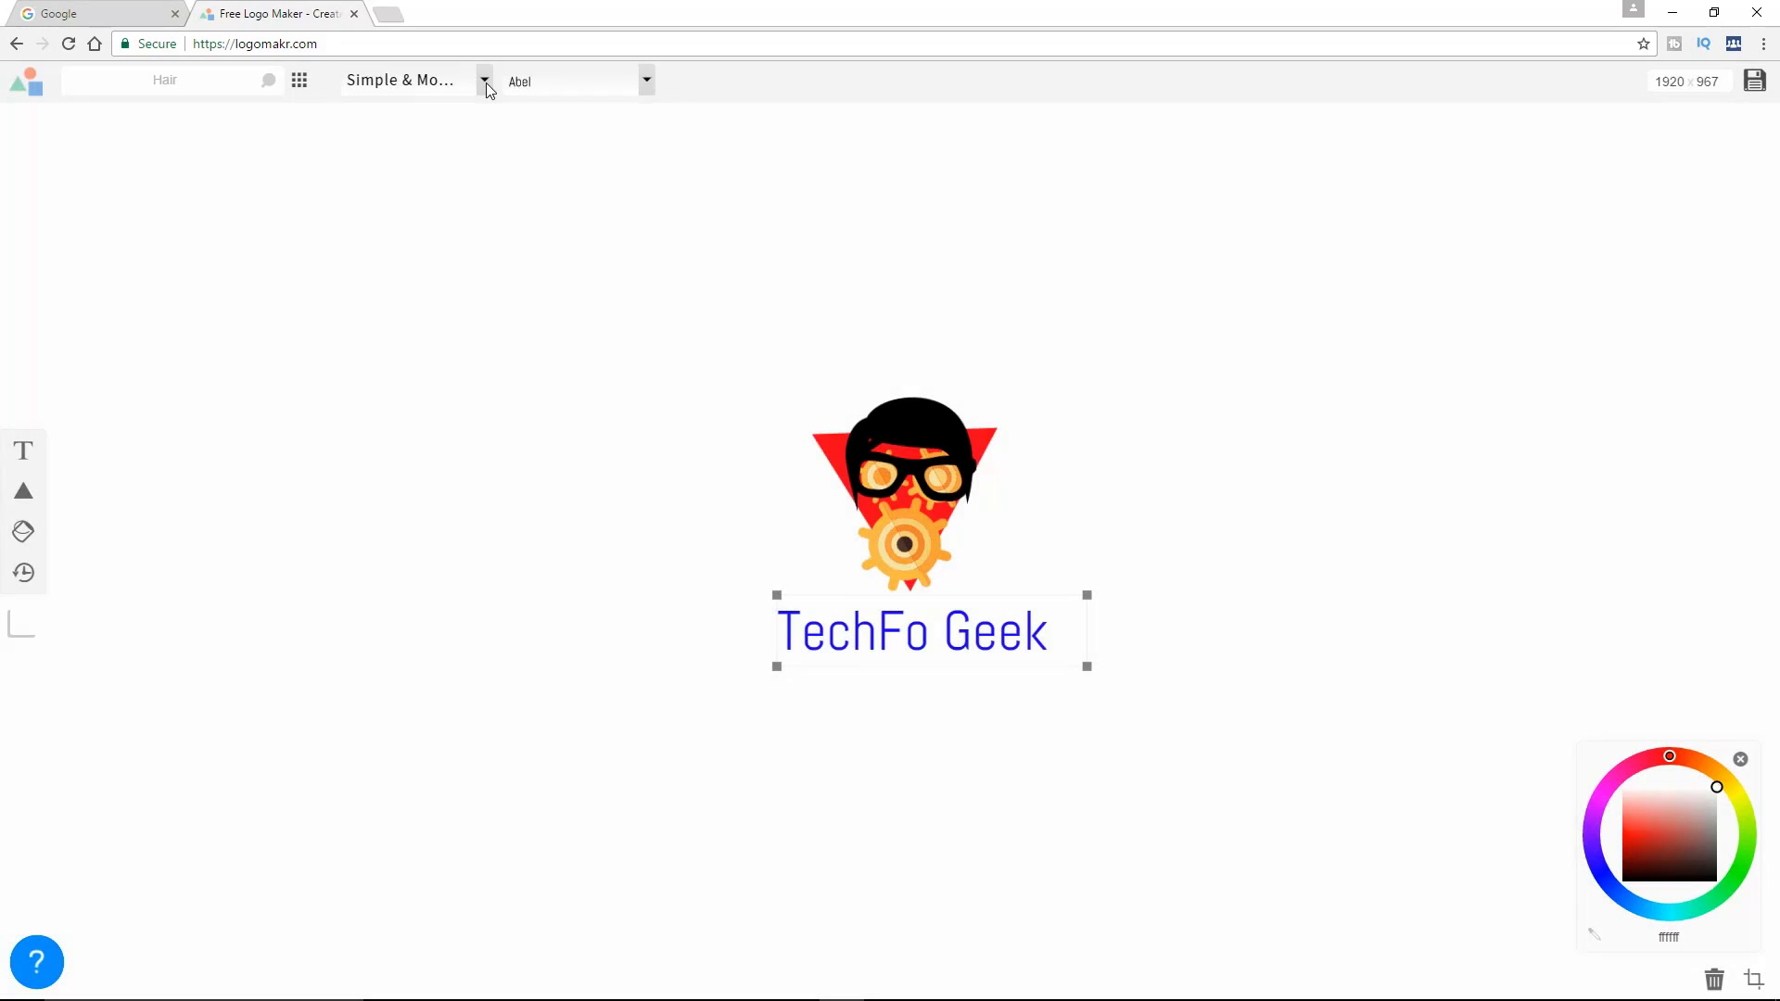
left_click(486, 82)
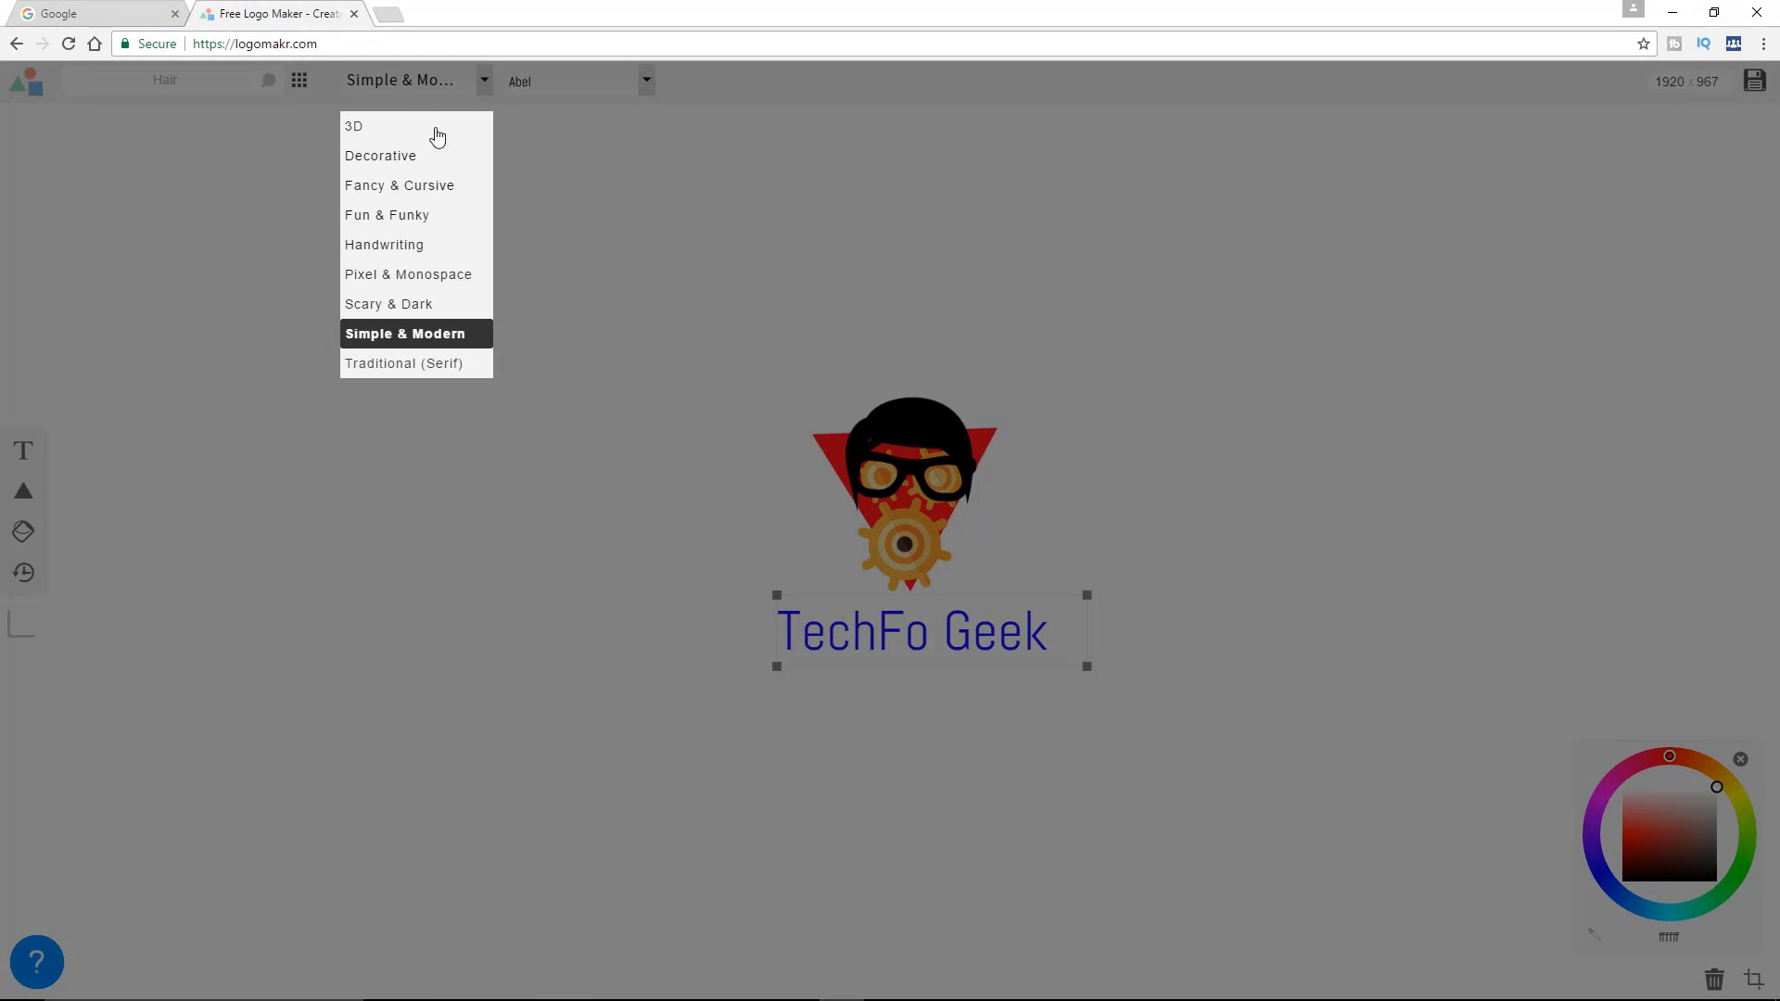
left_click(483, 82)
left_click(647, 81)
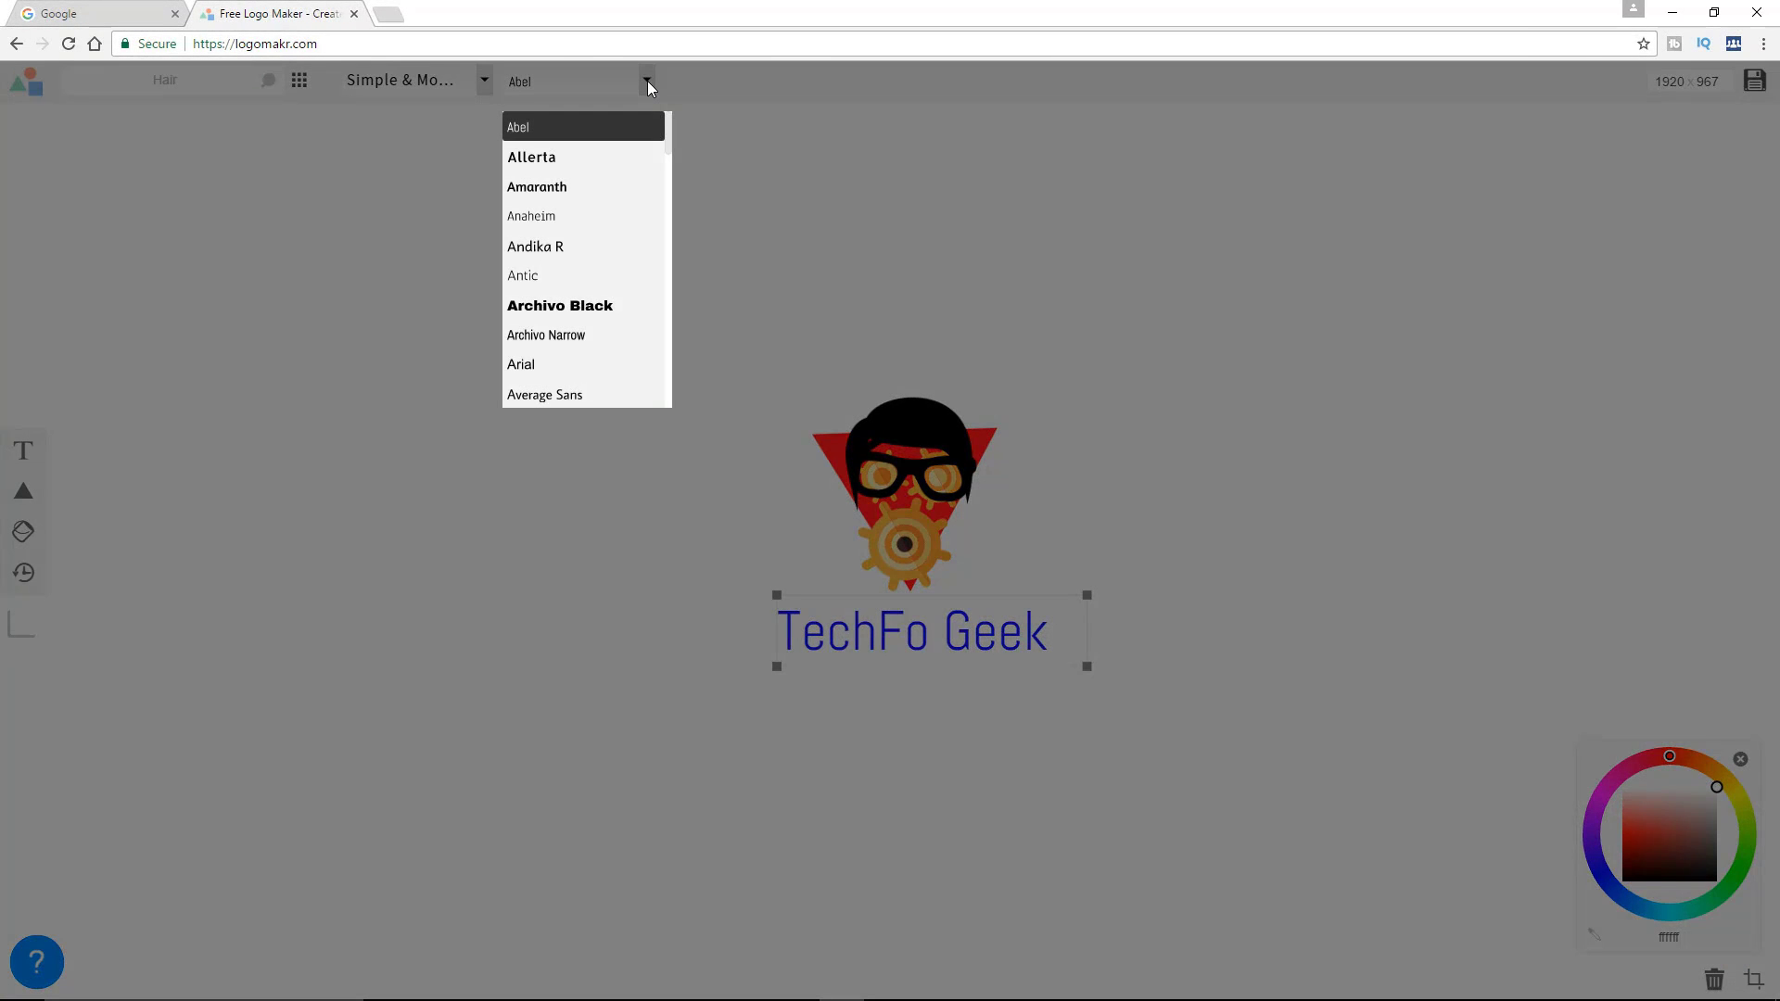
left_click(648, 80)
Try the 3D font category with Londrina Shadow on the "TechFo Geek" text
left_click(484, 84)
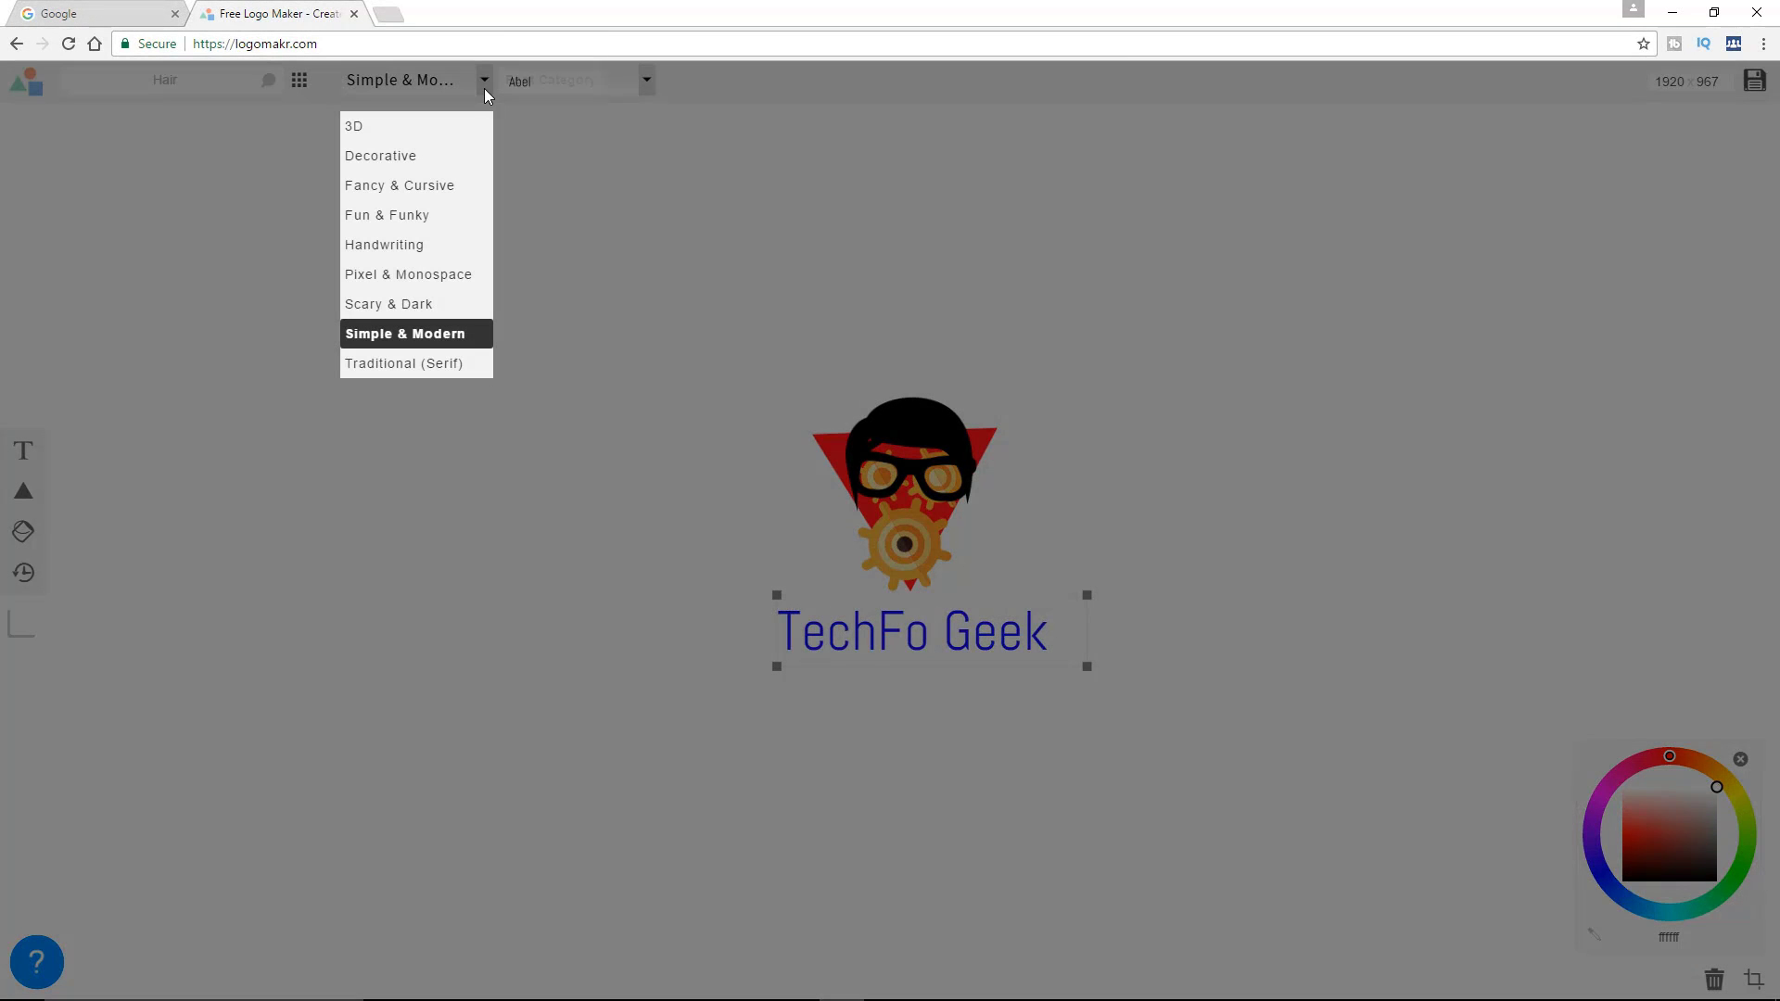
left_click(369, 135)
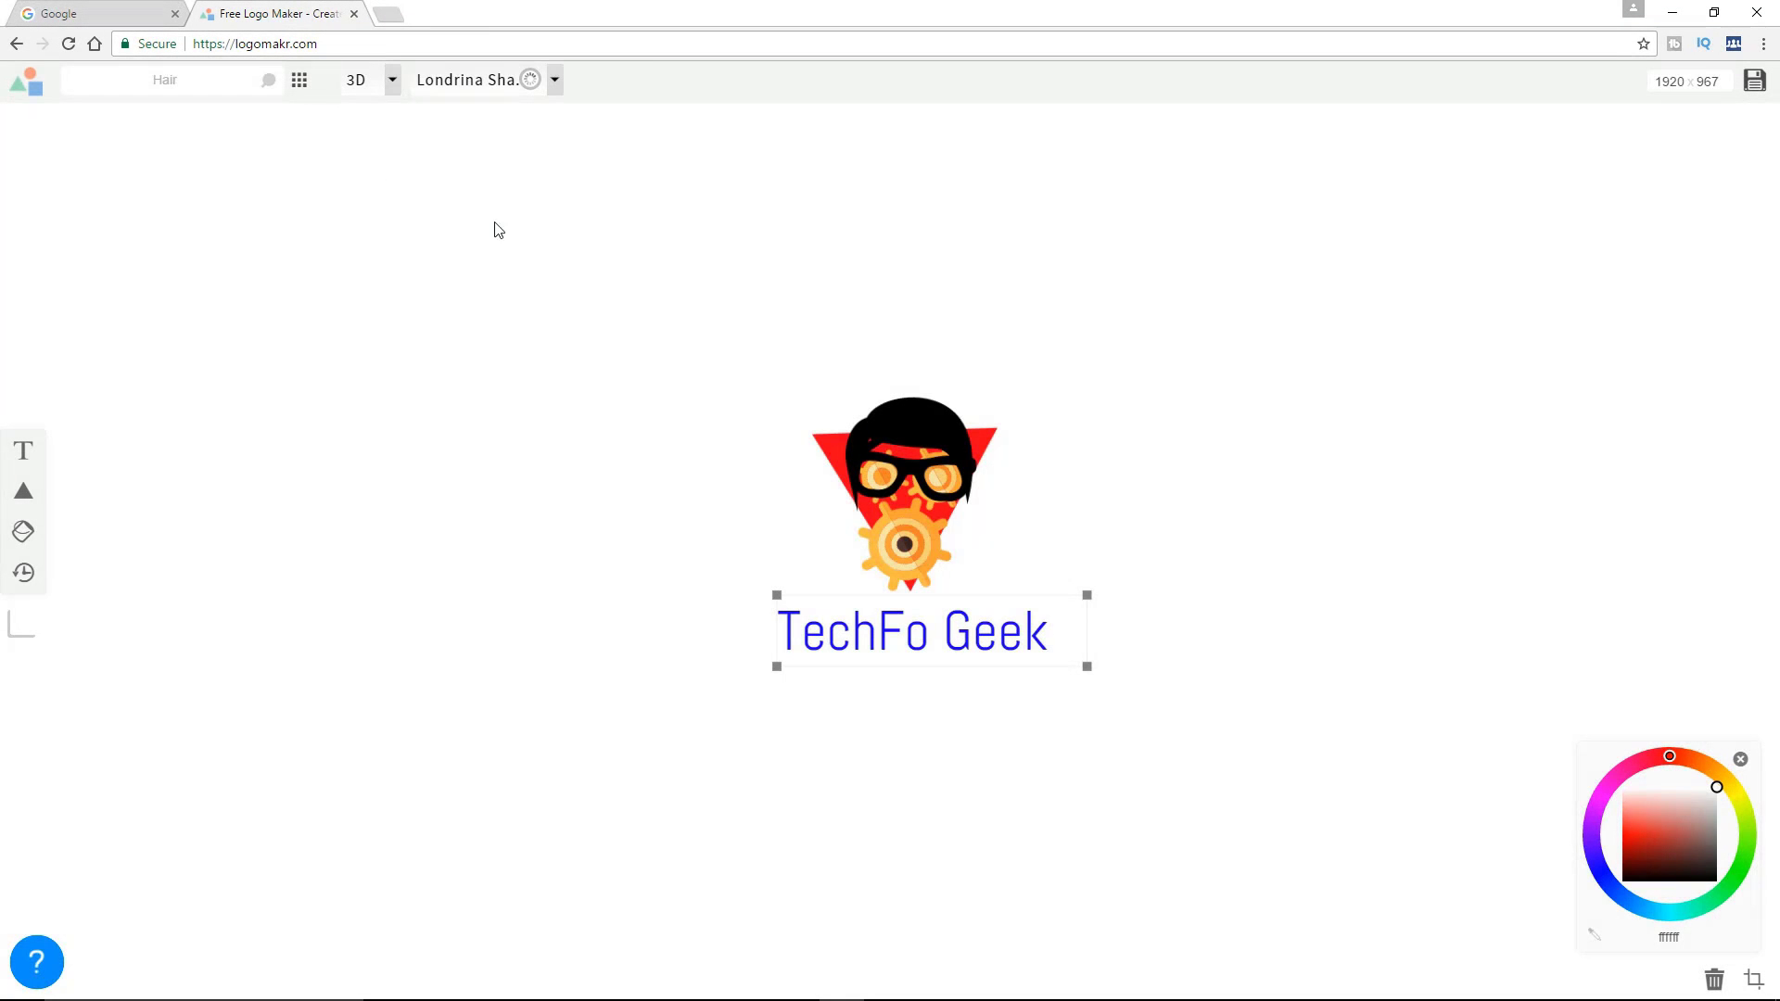
left_click(554, 81)
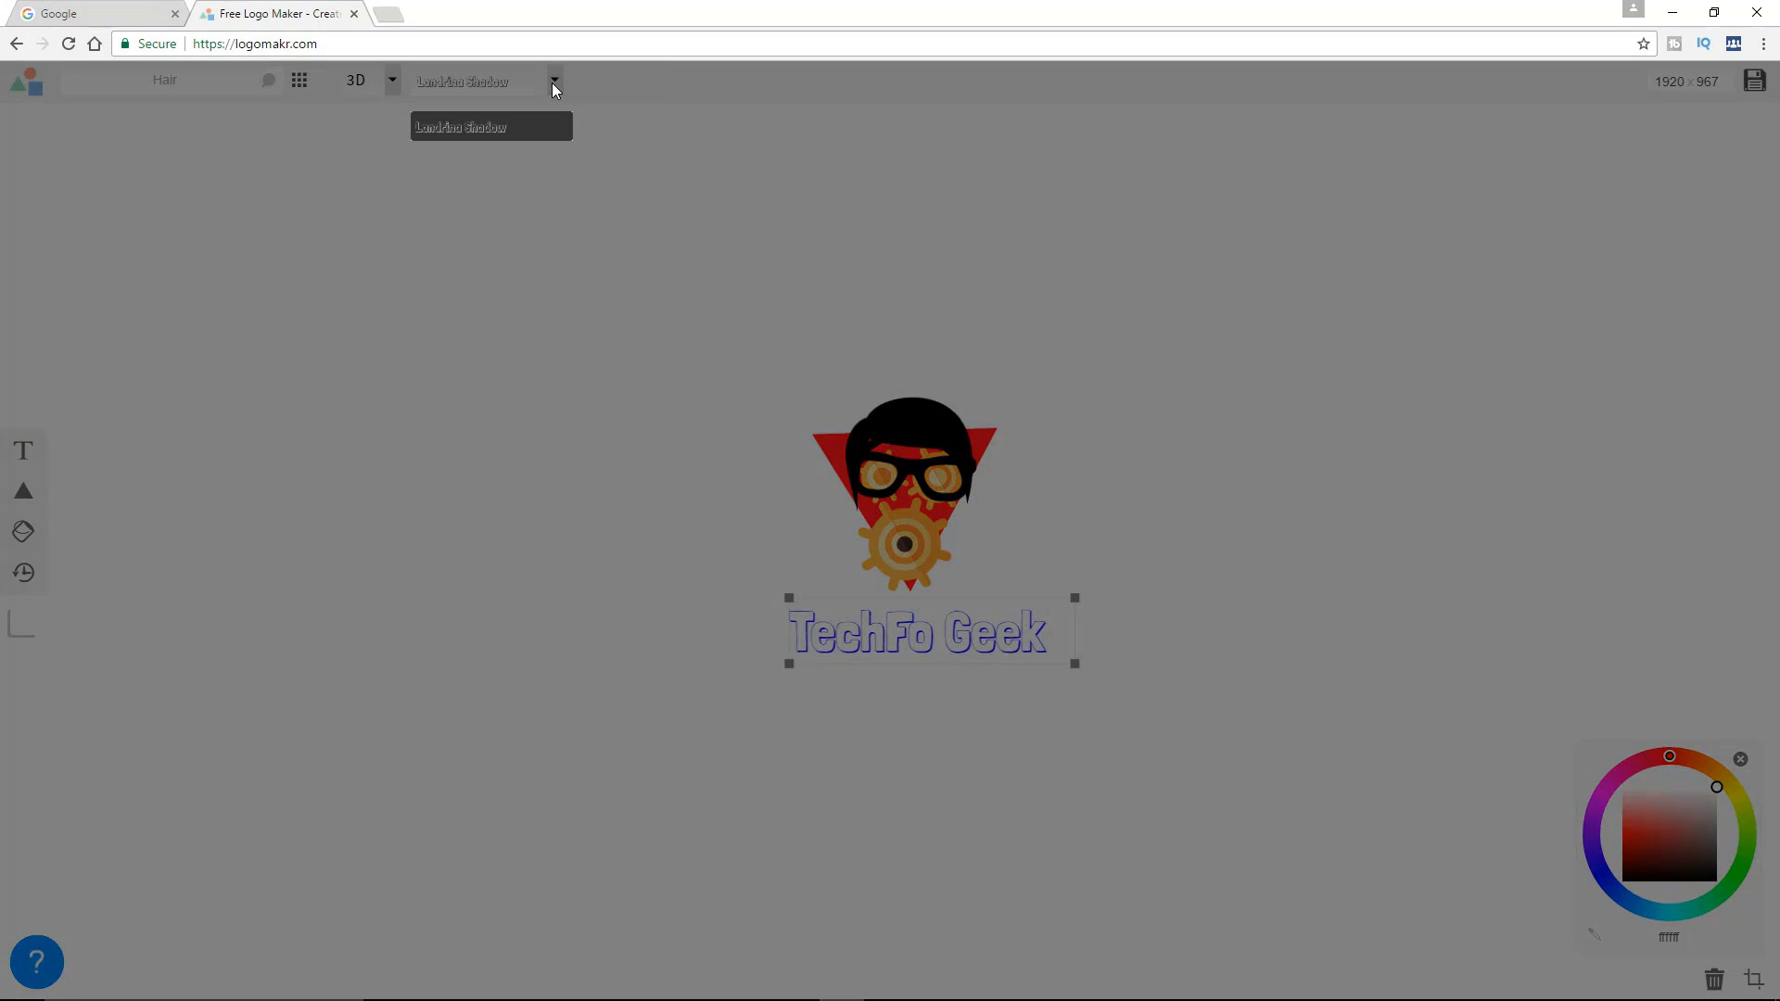
left_click(555, 81)
left_click(555, 81)
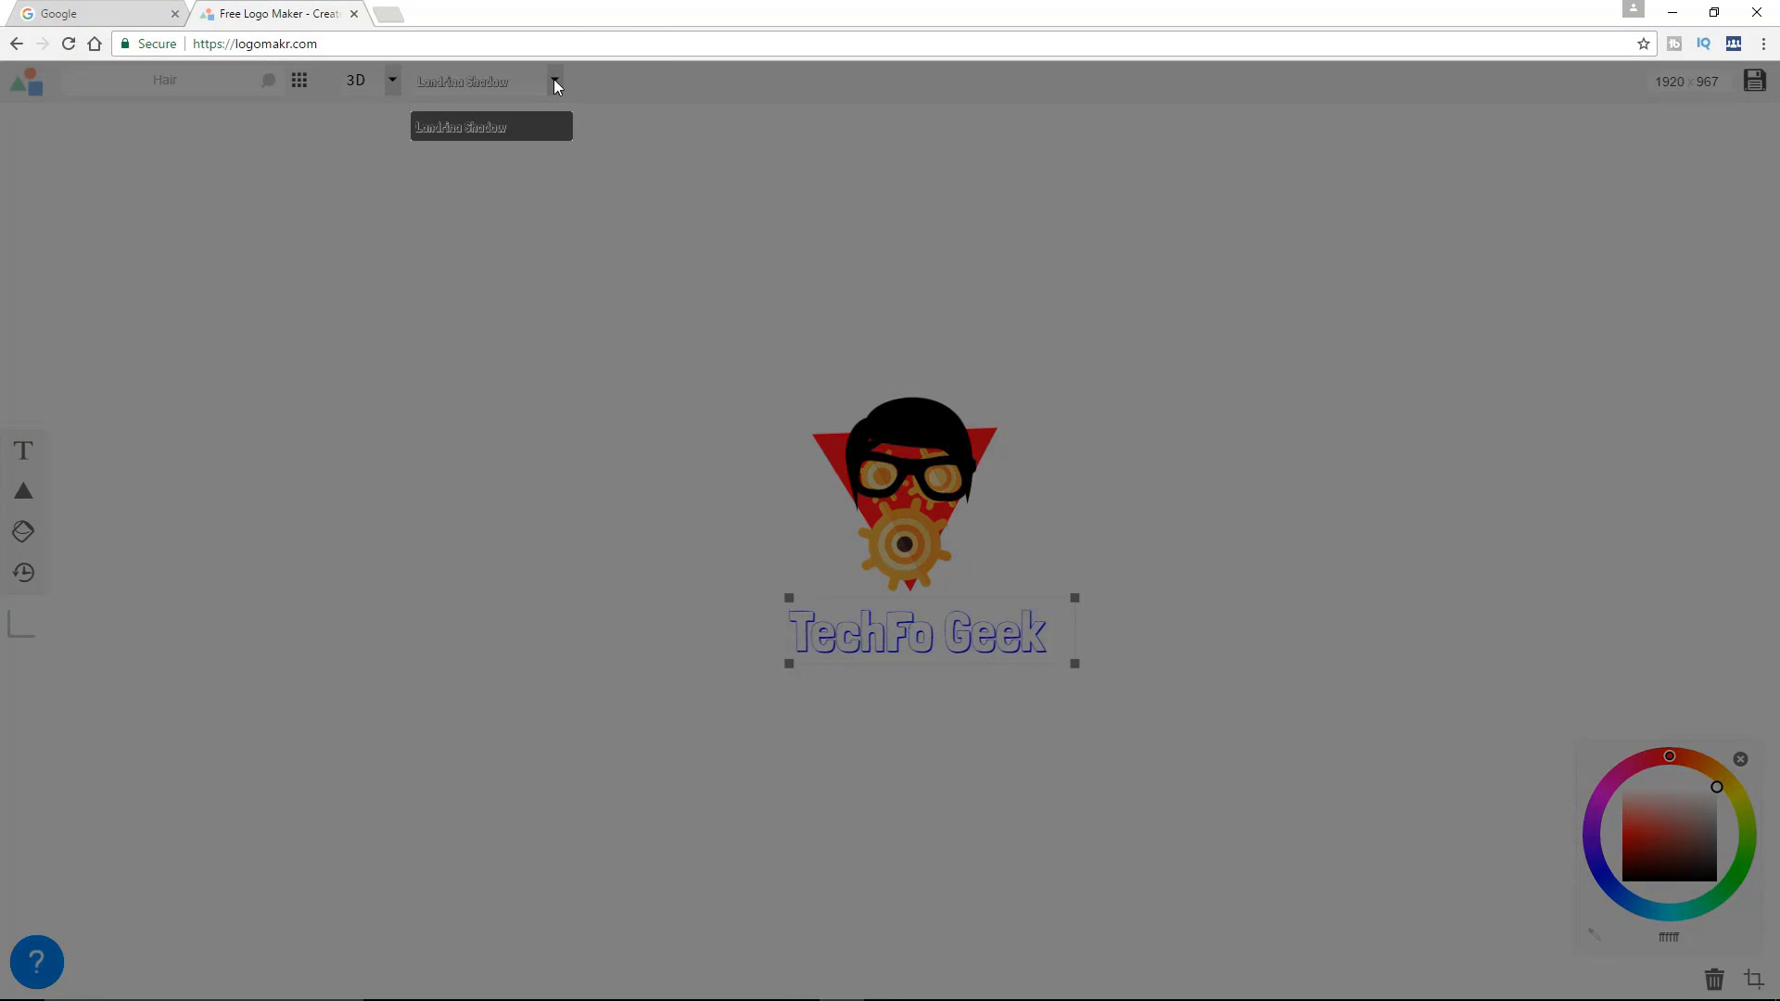
left_click(516, 127)
left_click(486, 85)
left_click(519, 127)
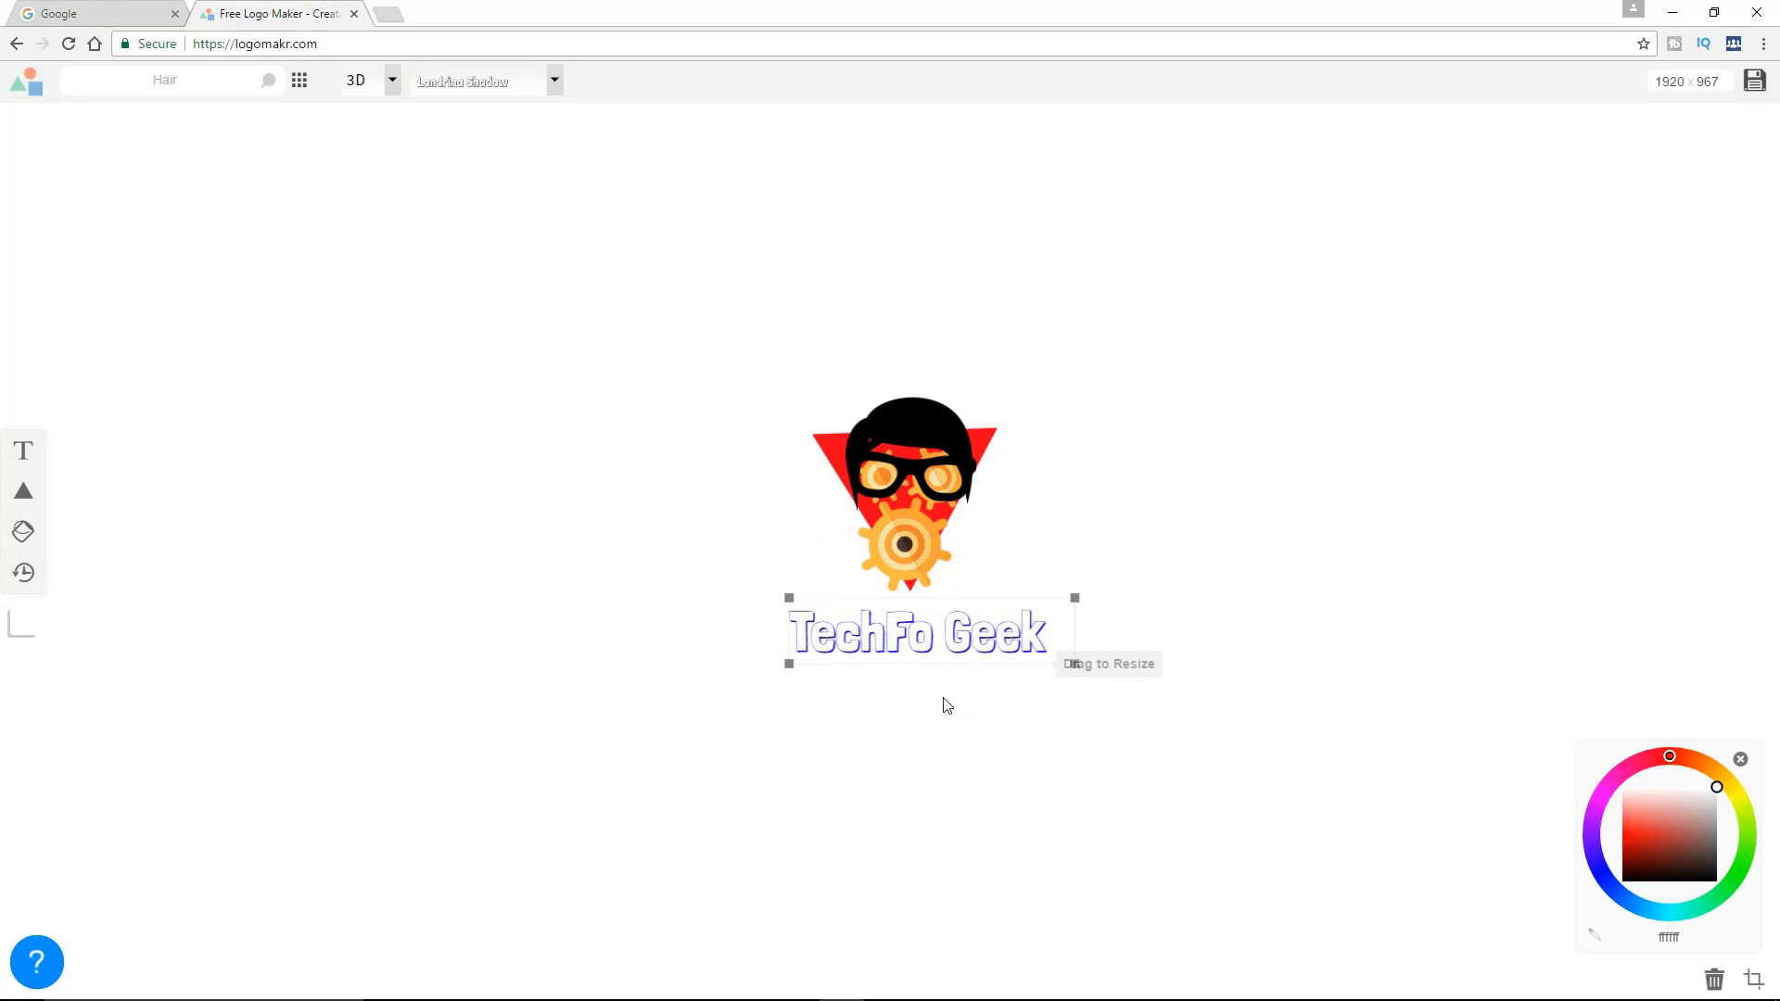
Set the "TechFo Geek" text to the Carter One font from the Handwriting category
left_click(393, 81)
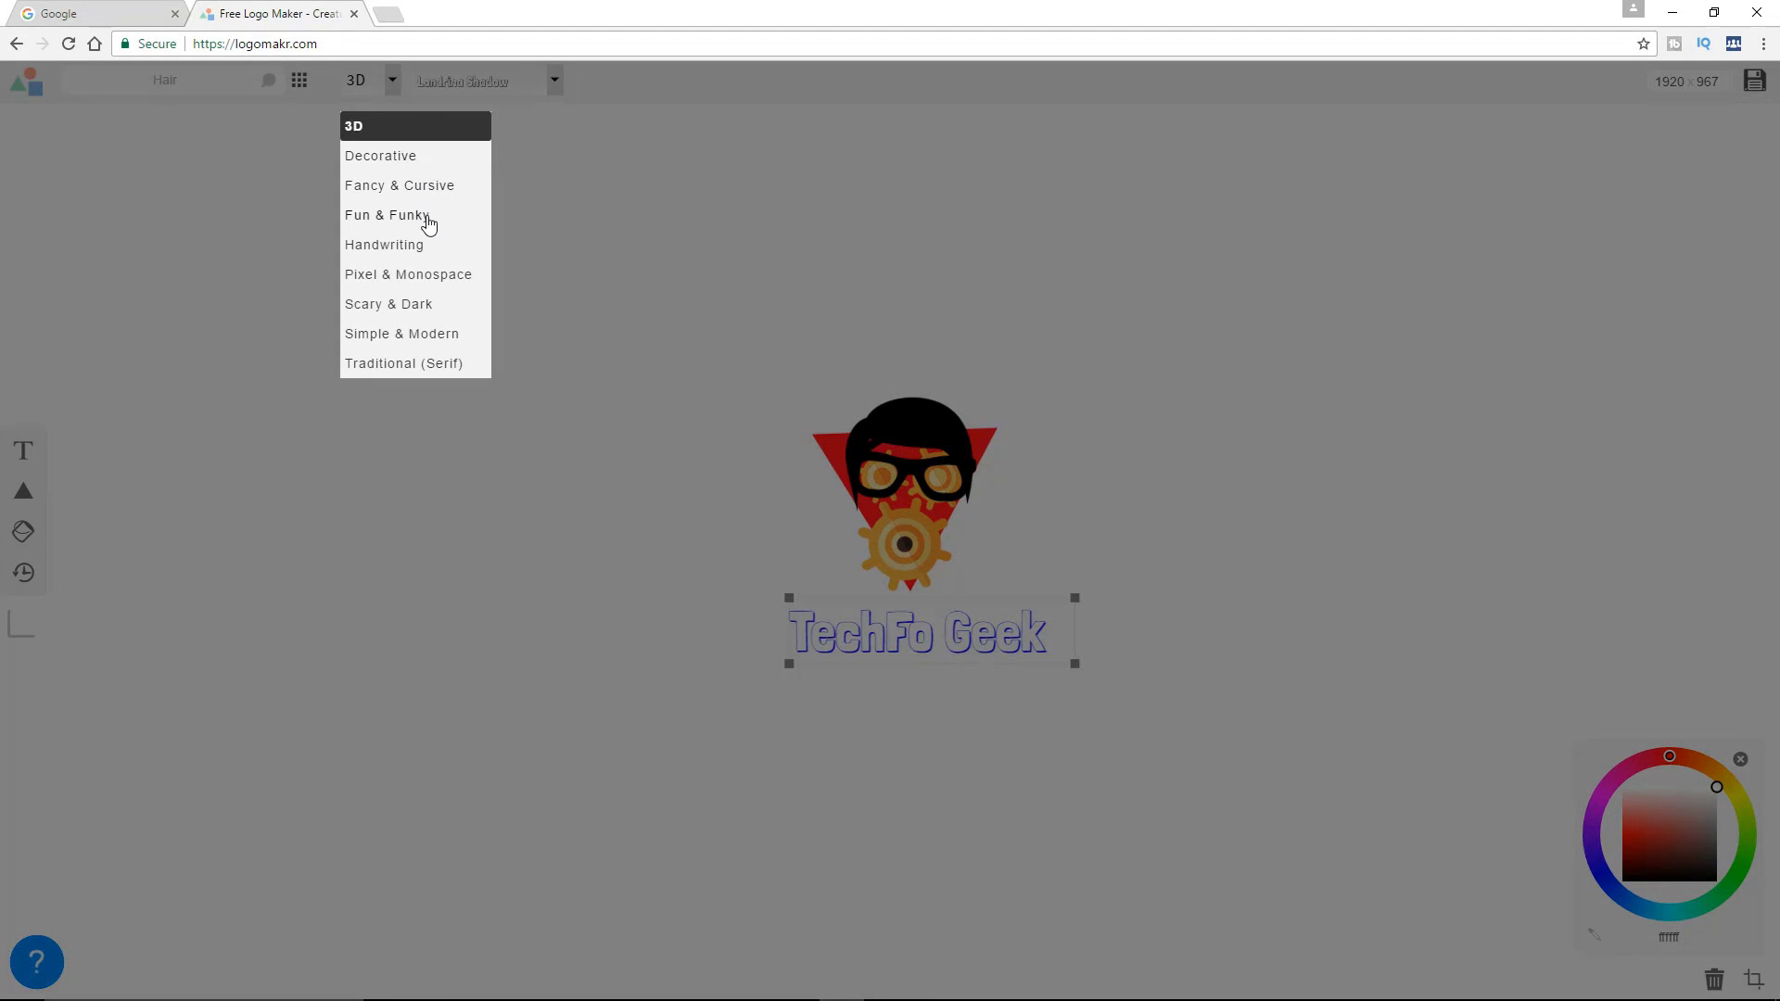
left_click(423, 247)
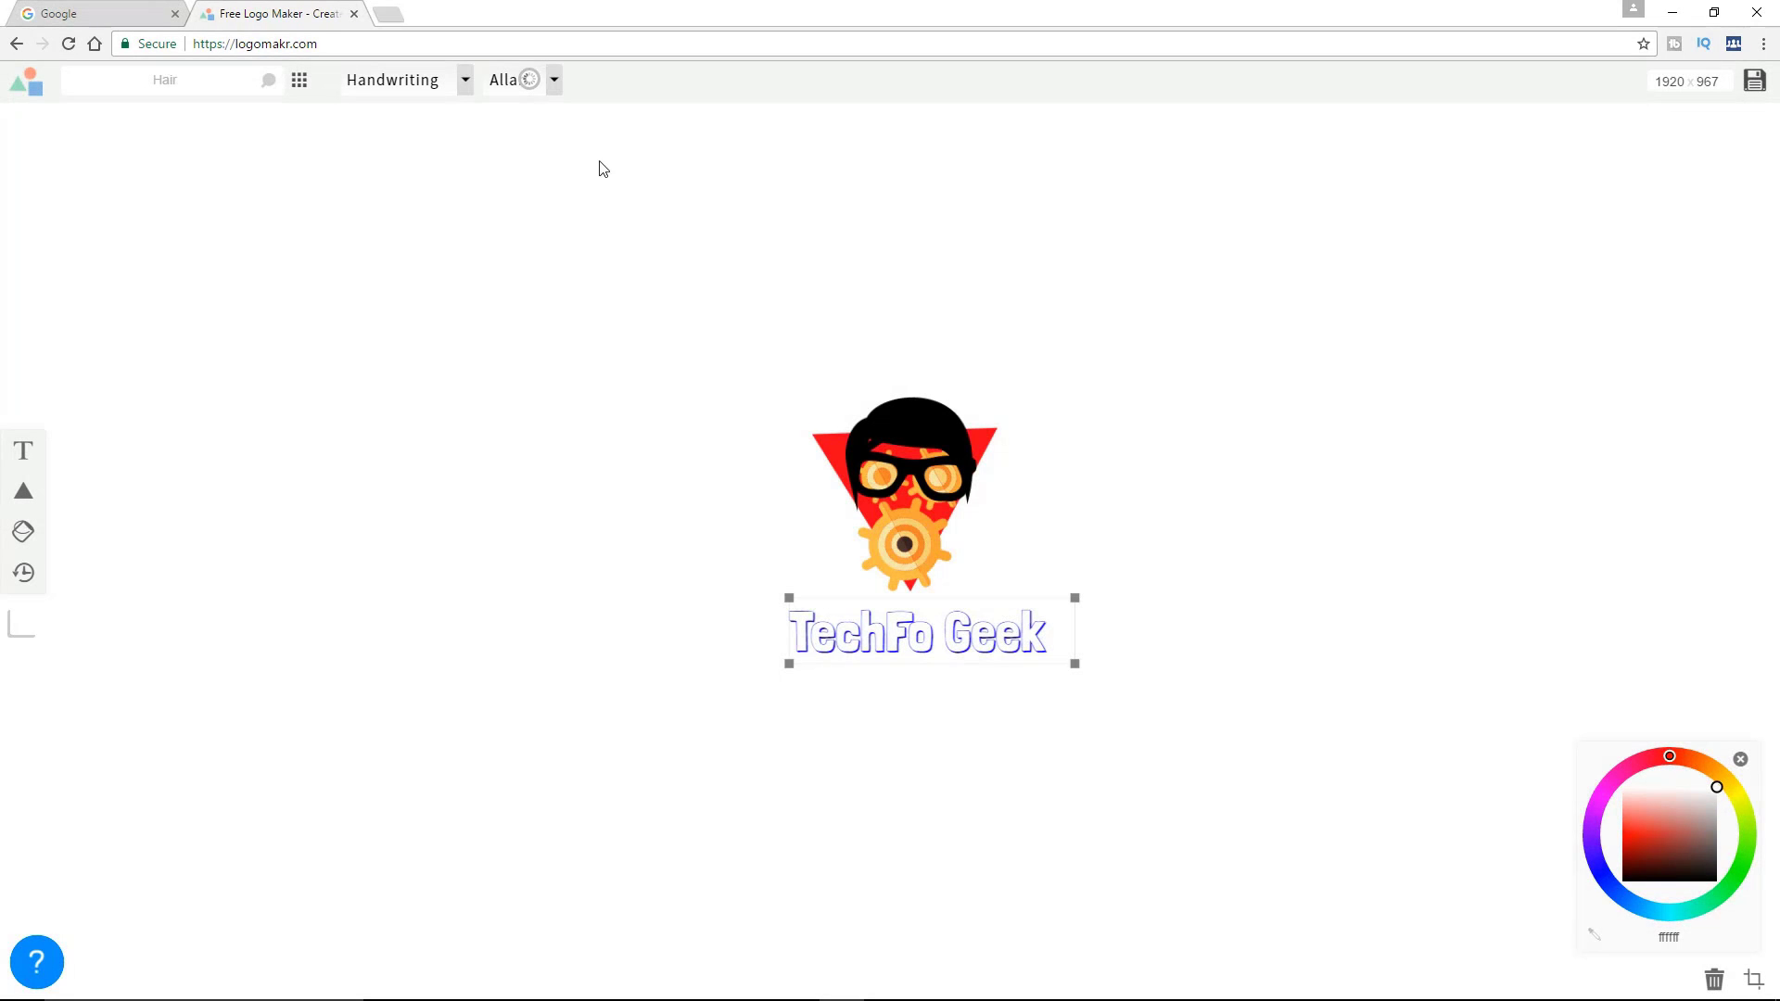
left_click(629, 85)
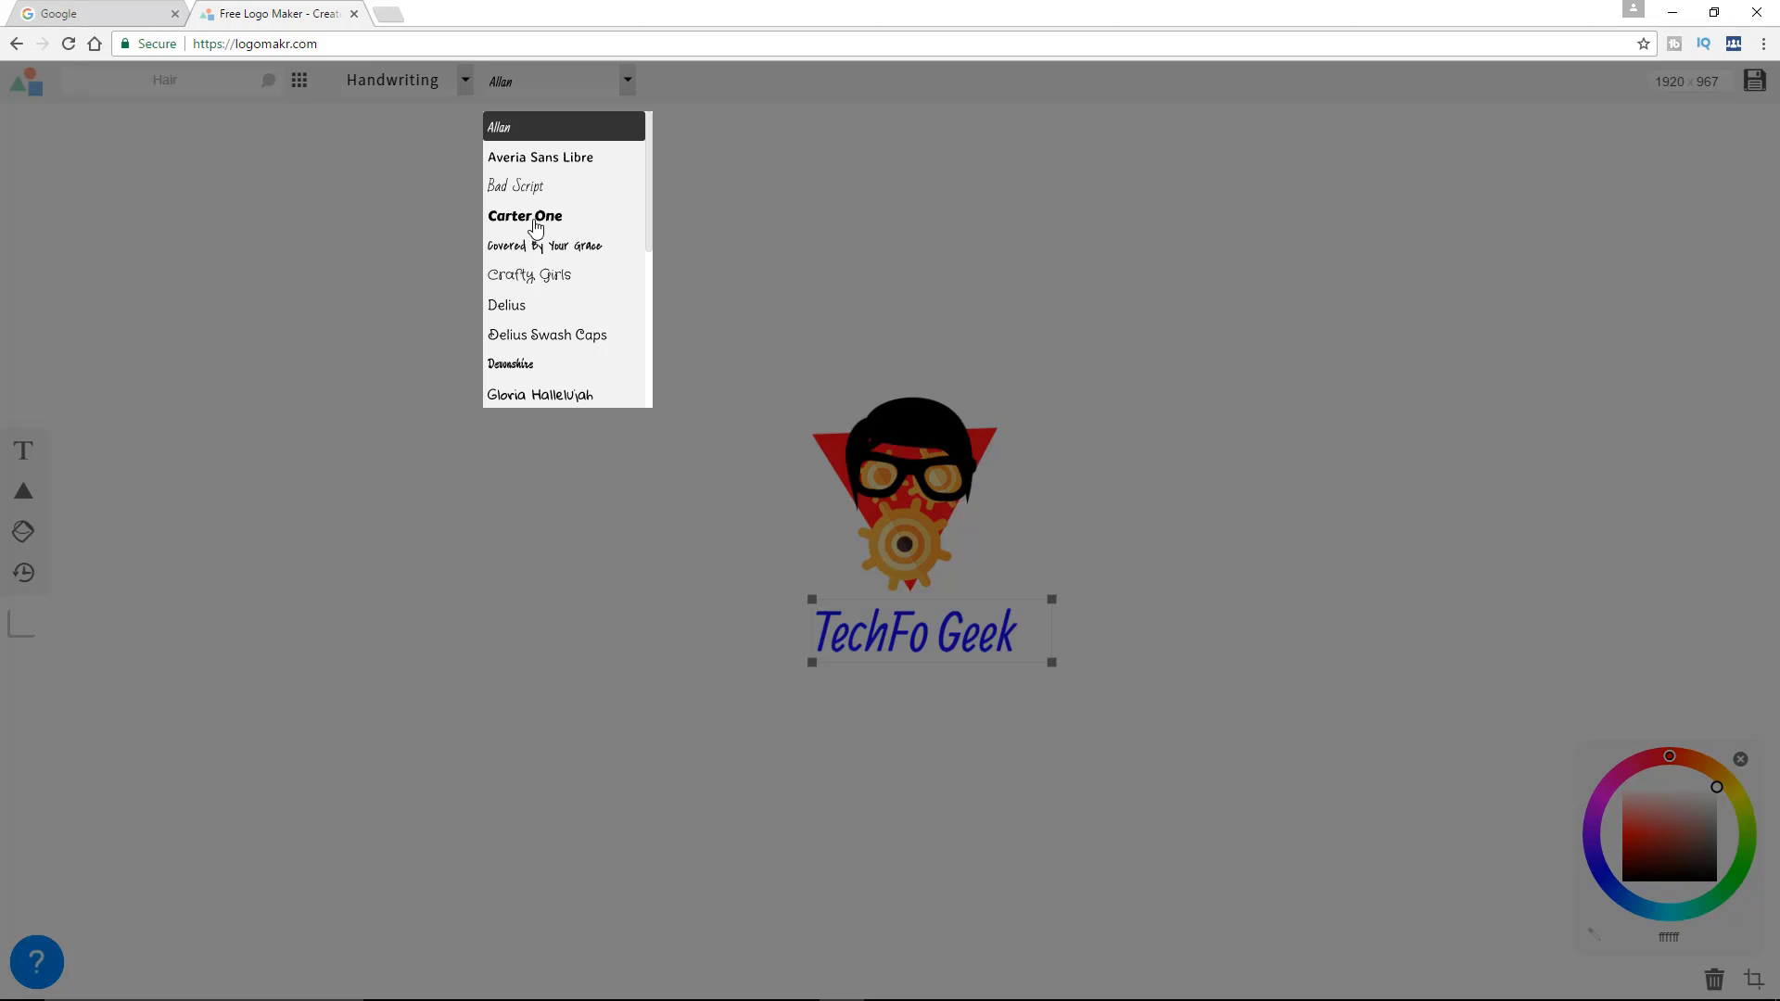
left_click(536, 226)
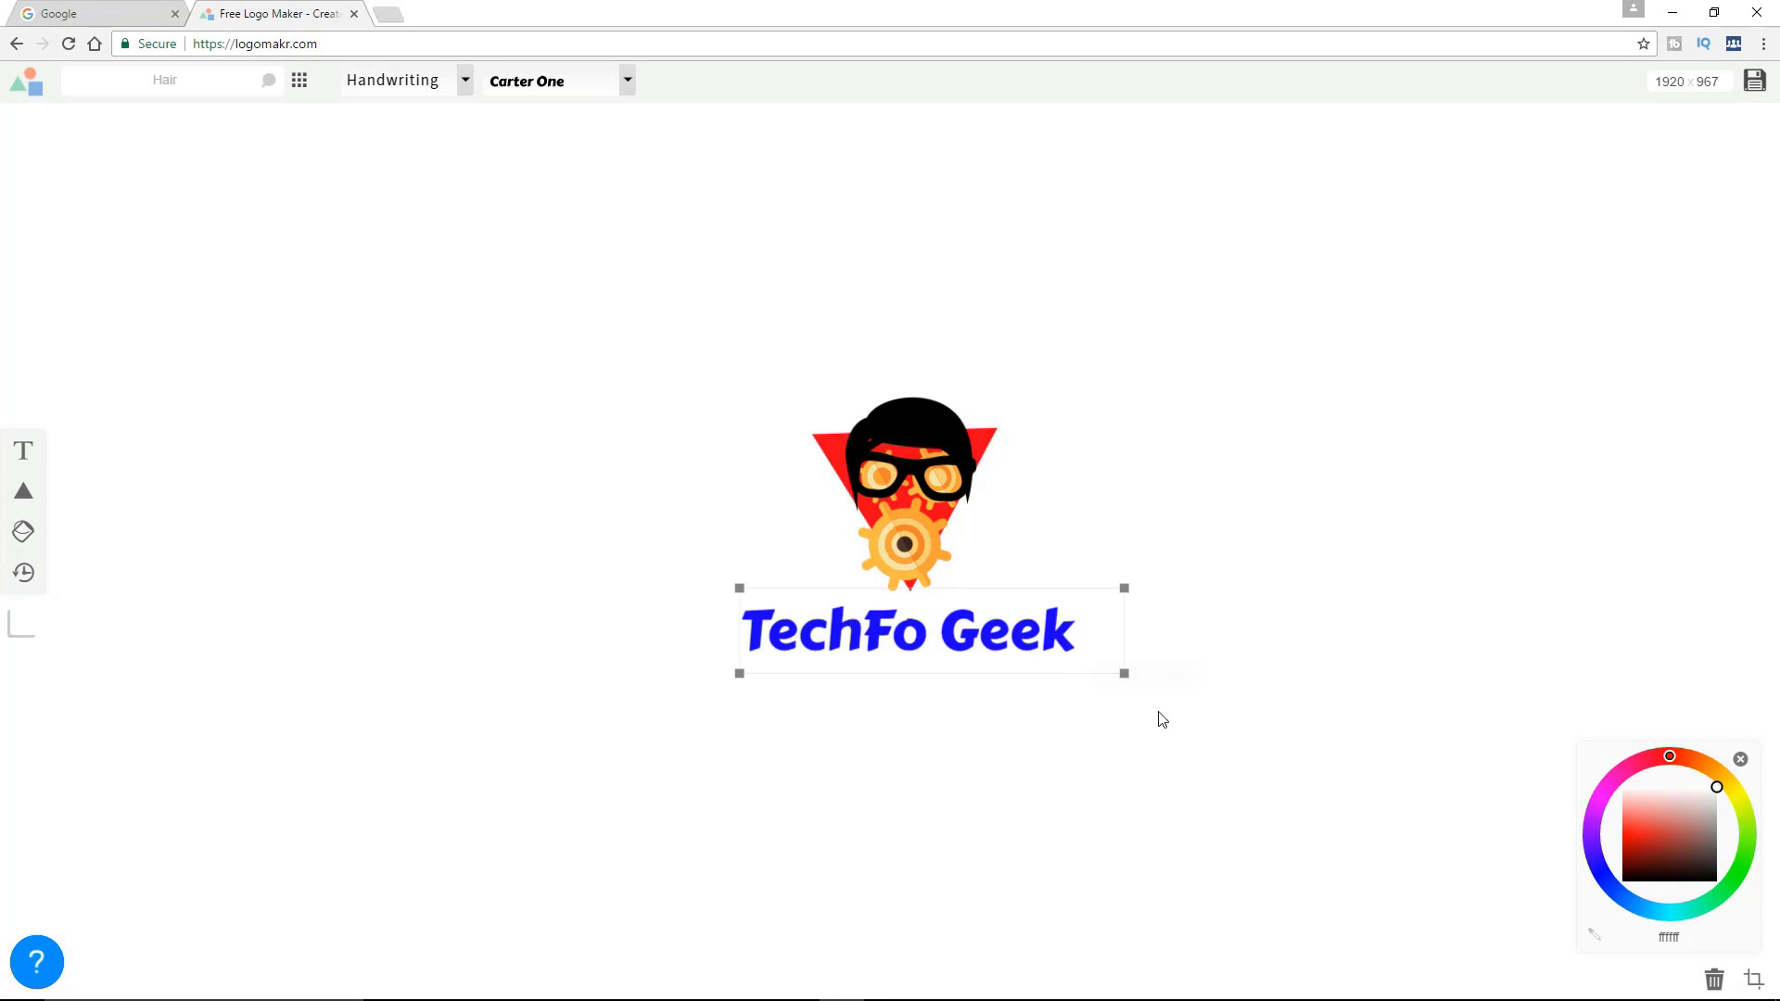
Nudge the "TechFo Geek" text slightly down and right so it sits clear of the emblem and centred beneath it
left_click_drag(937, 638, 947, 653)
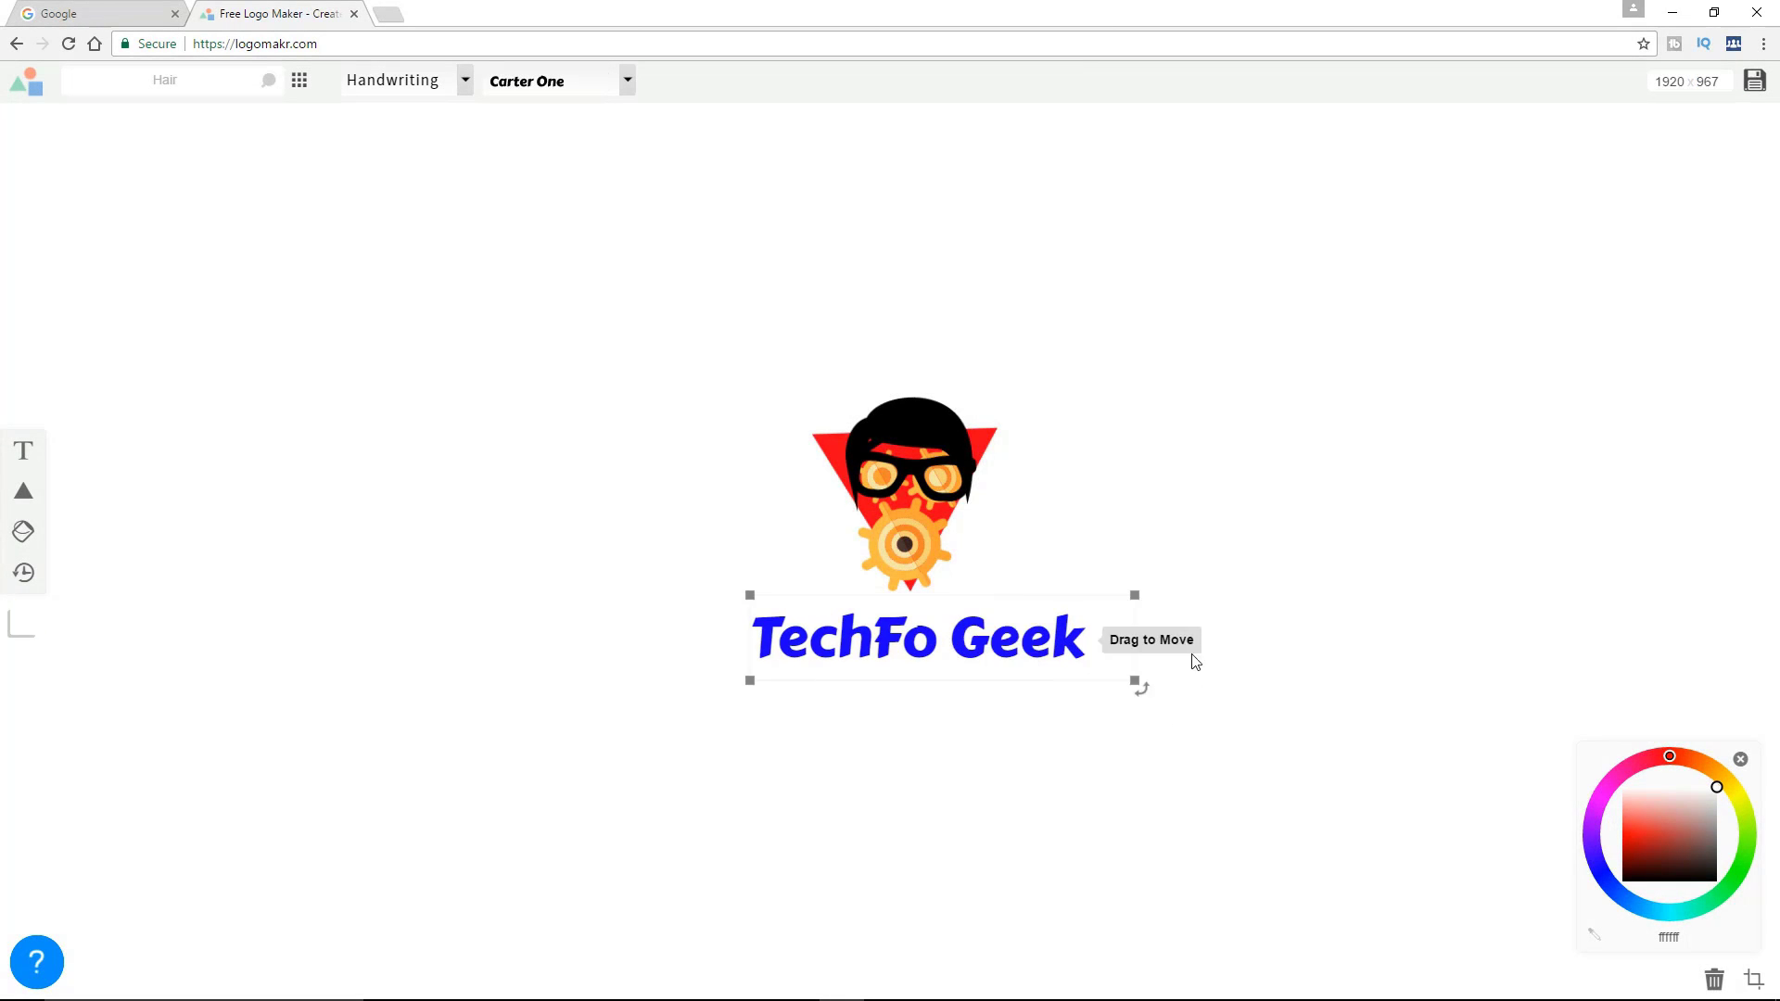
left_click(1253, 490)
left_click(946, 637)
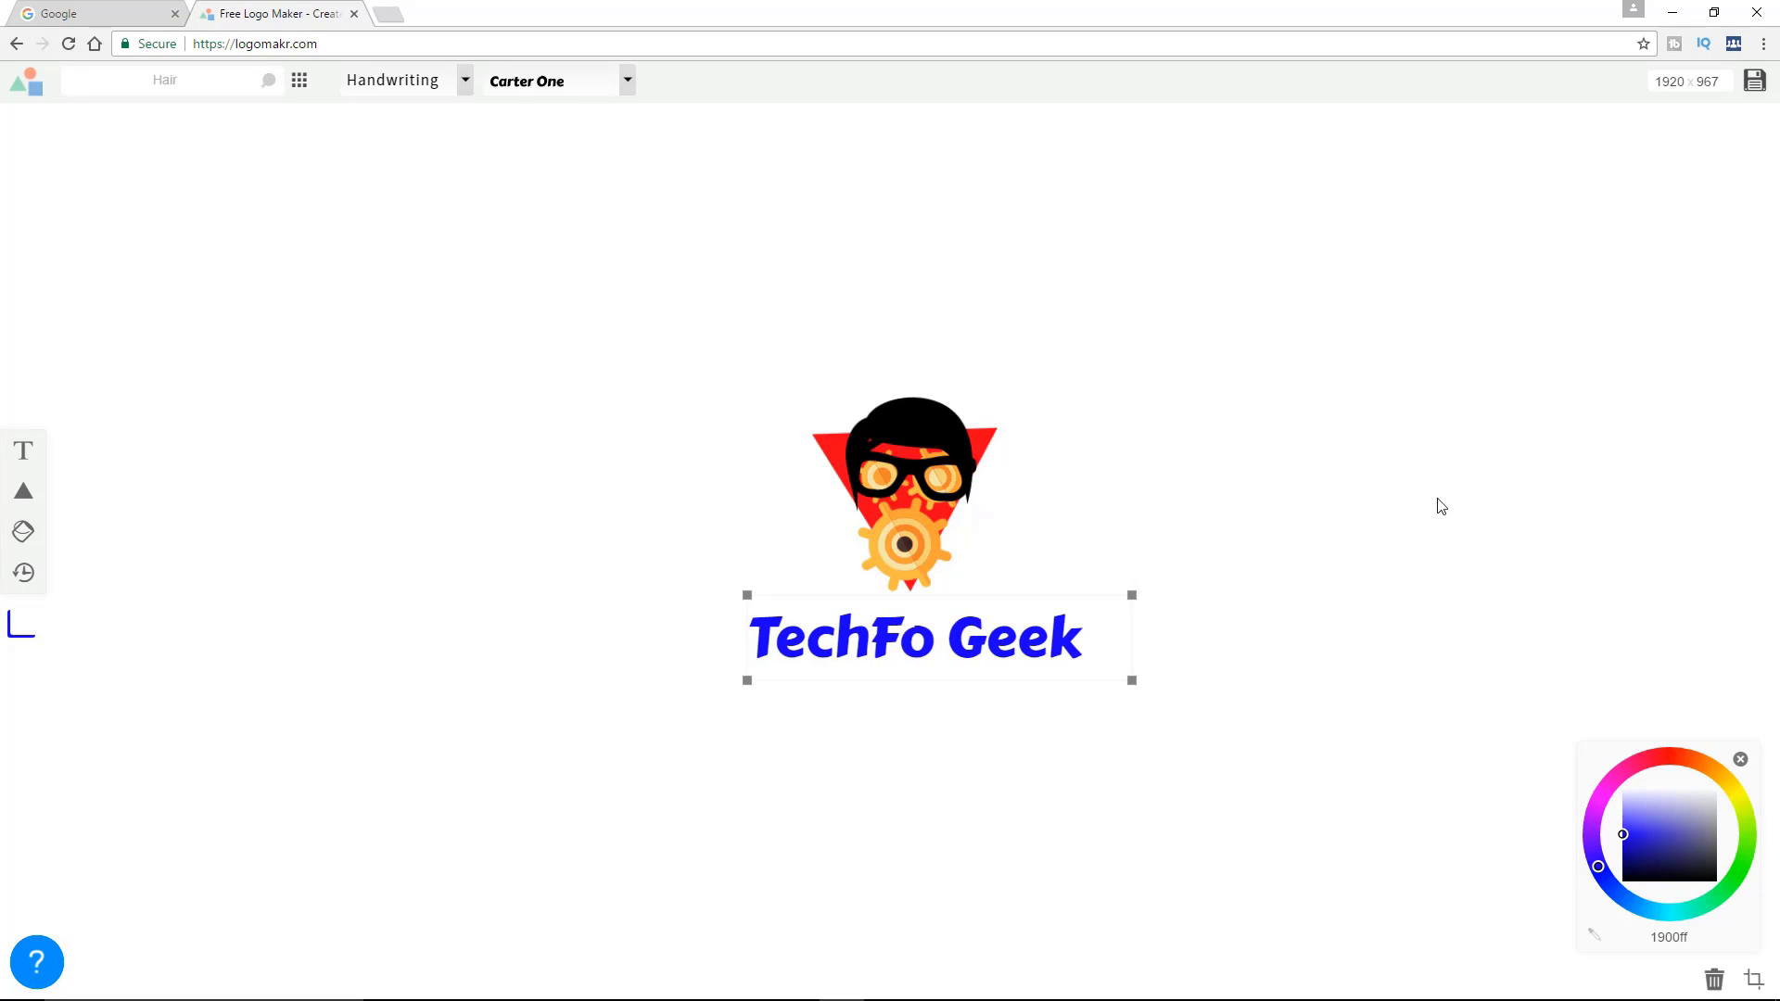
left_click(1408, 501)
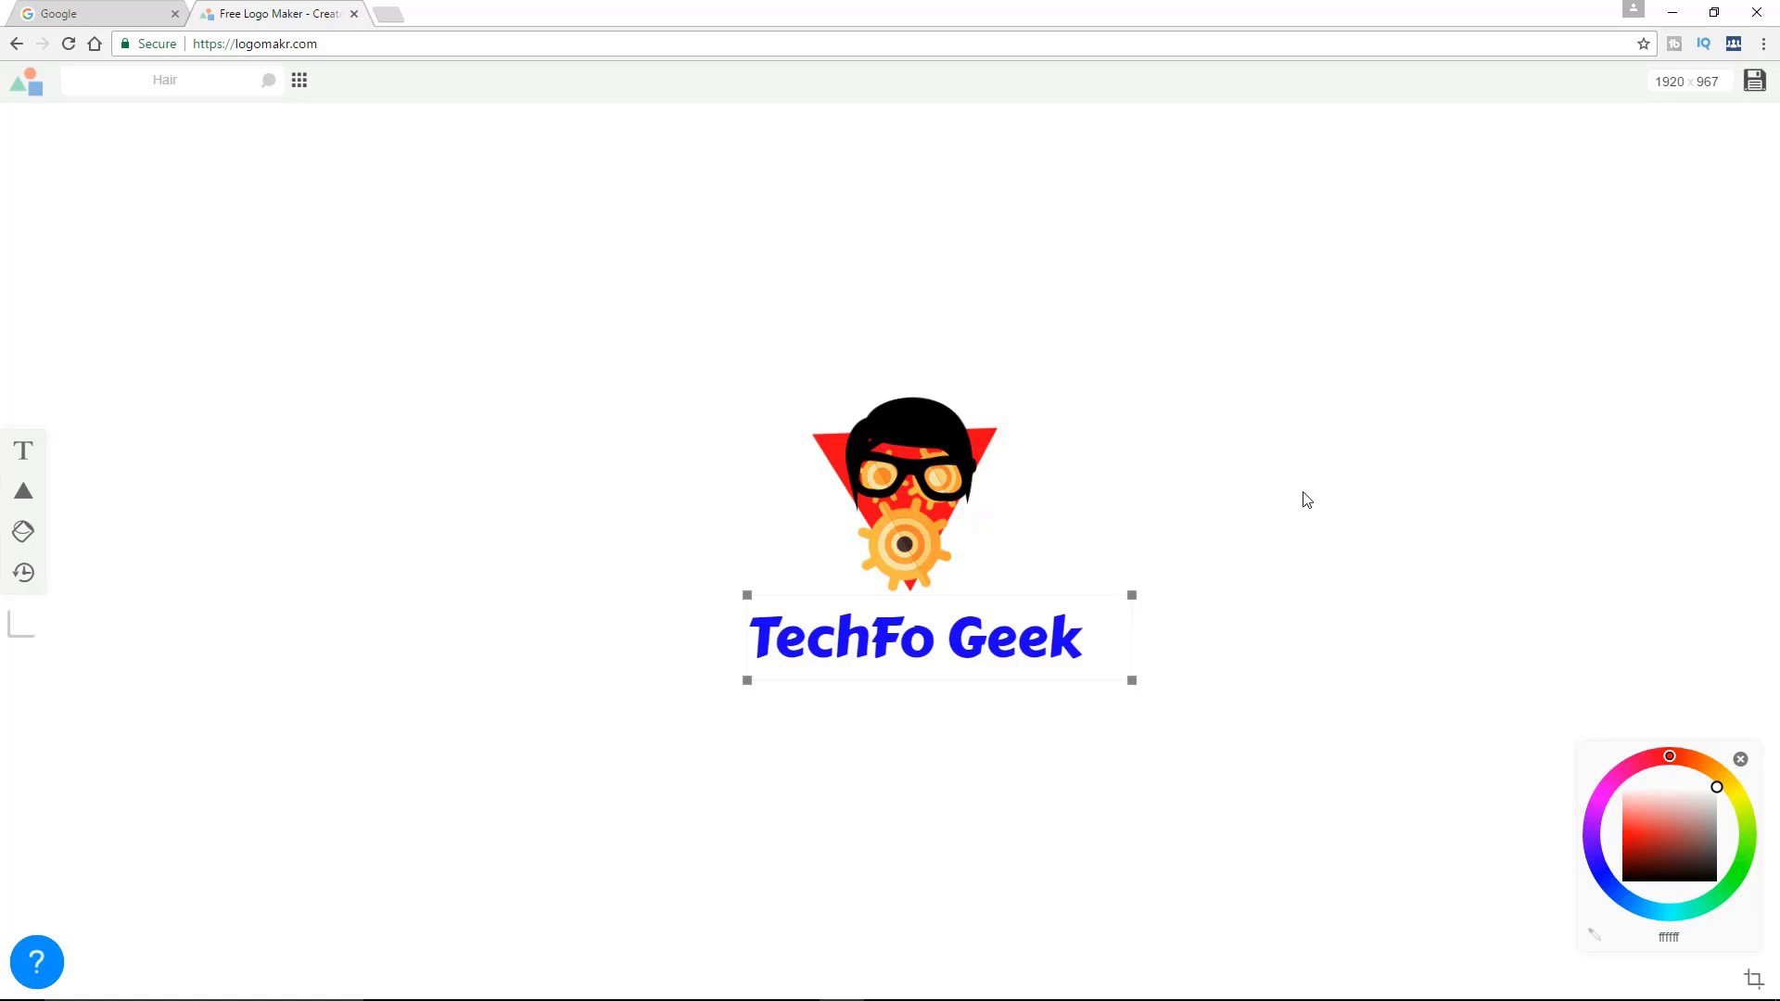
Add a second text line reading "Quality Tech Videos in mother tongue" to the logo
left_click(976, 496)
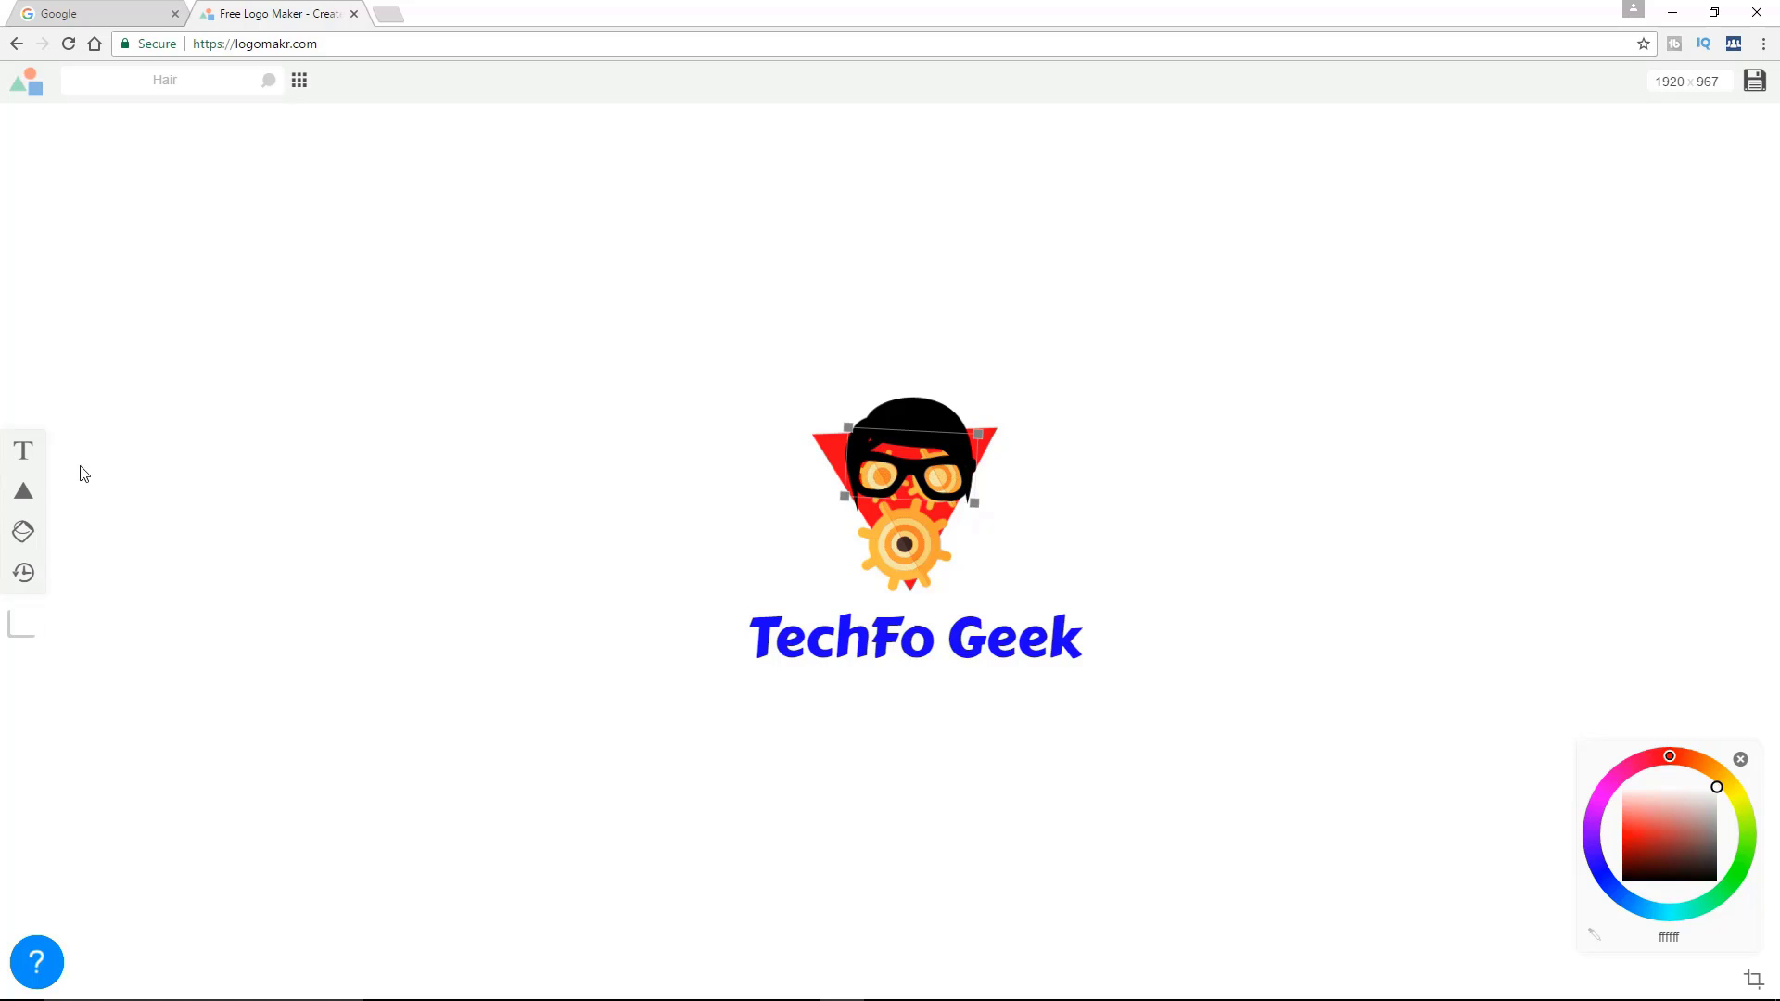
left_click(23, 454)
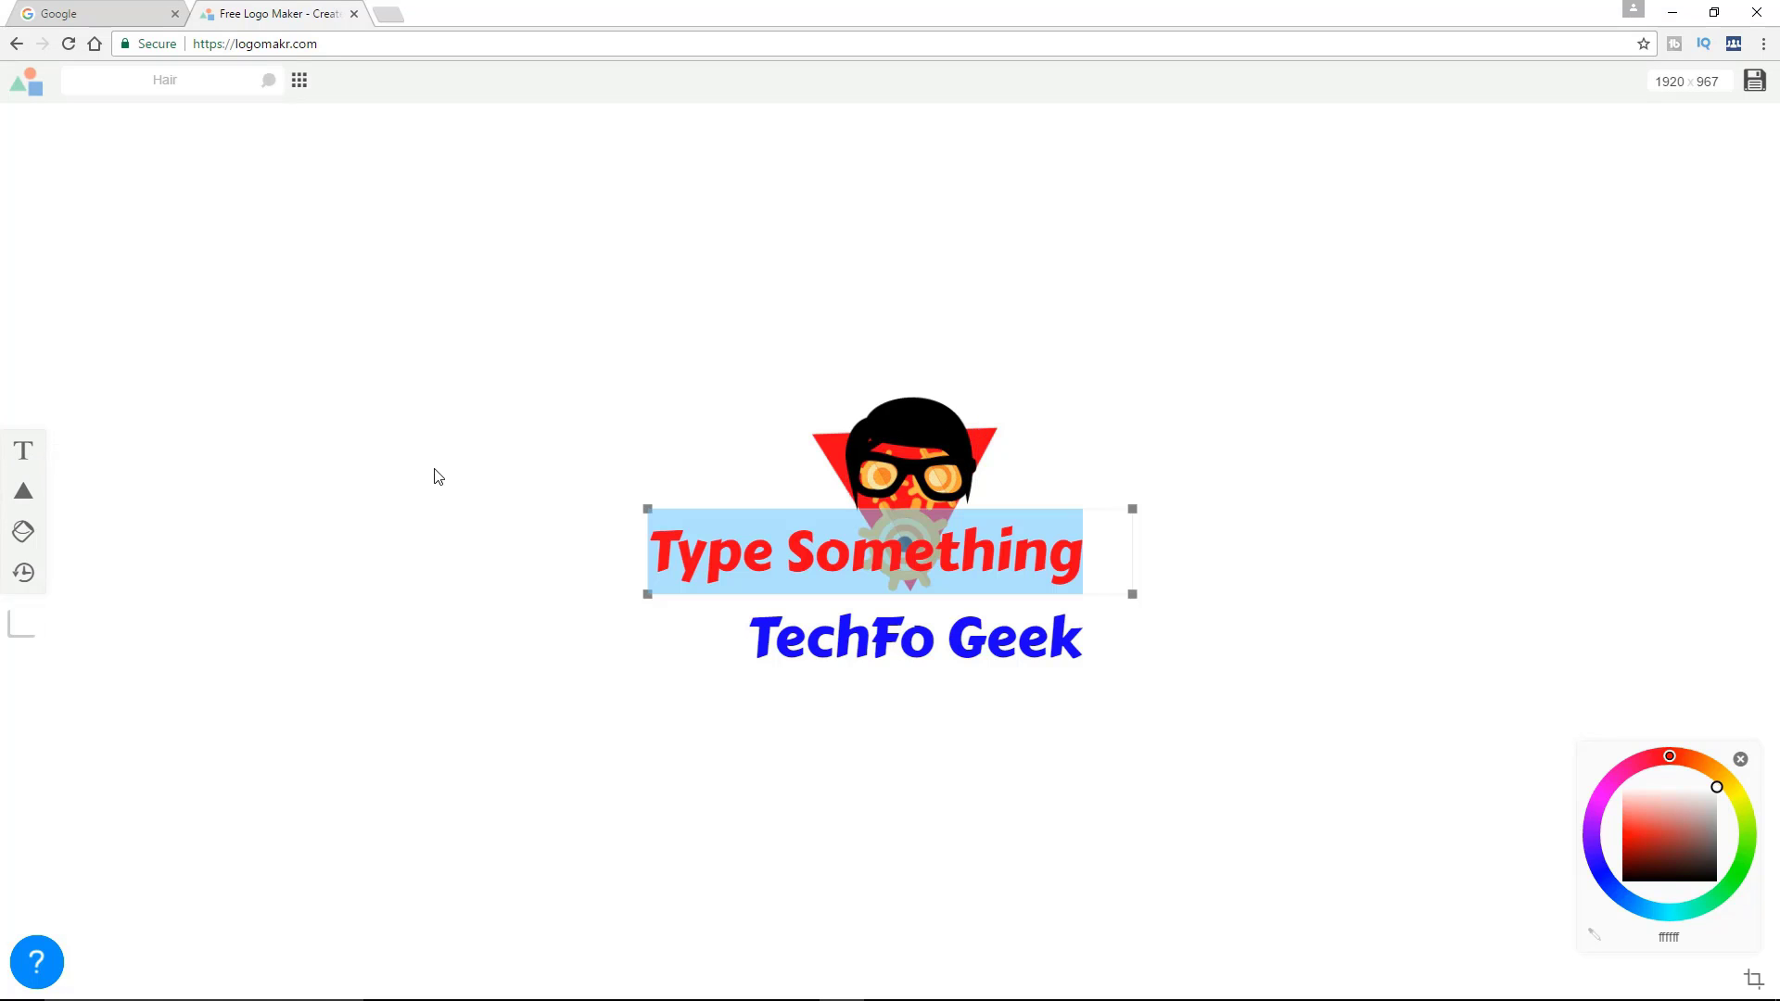
type("Q")
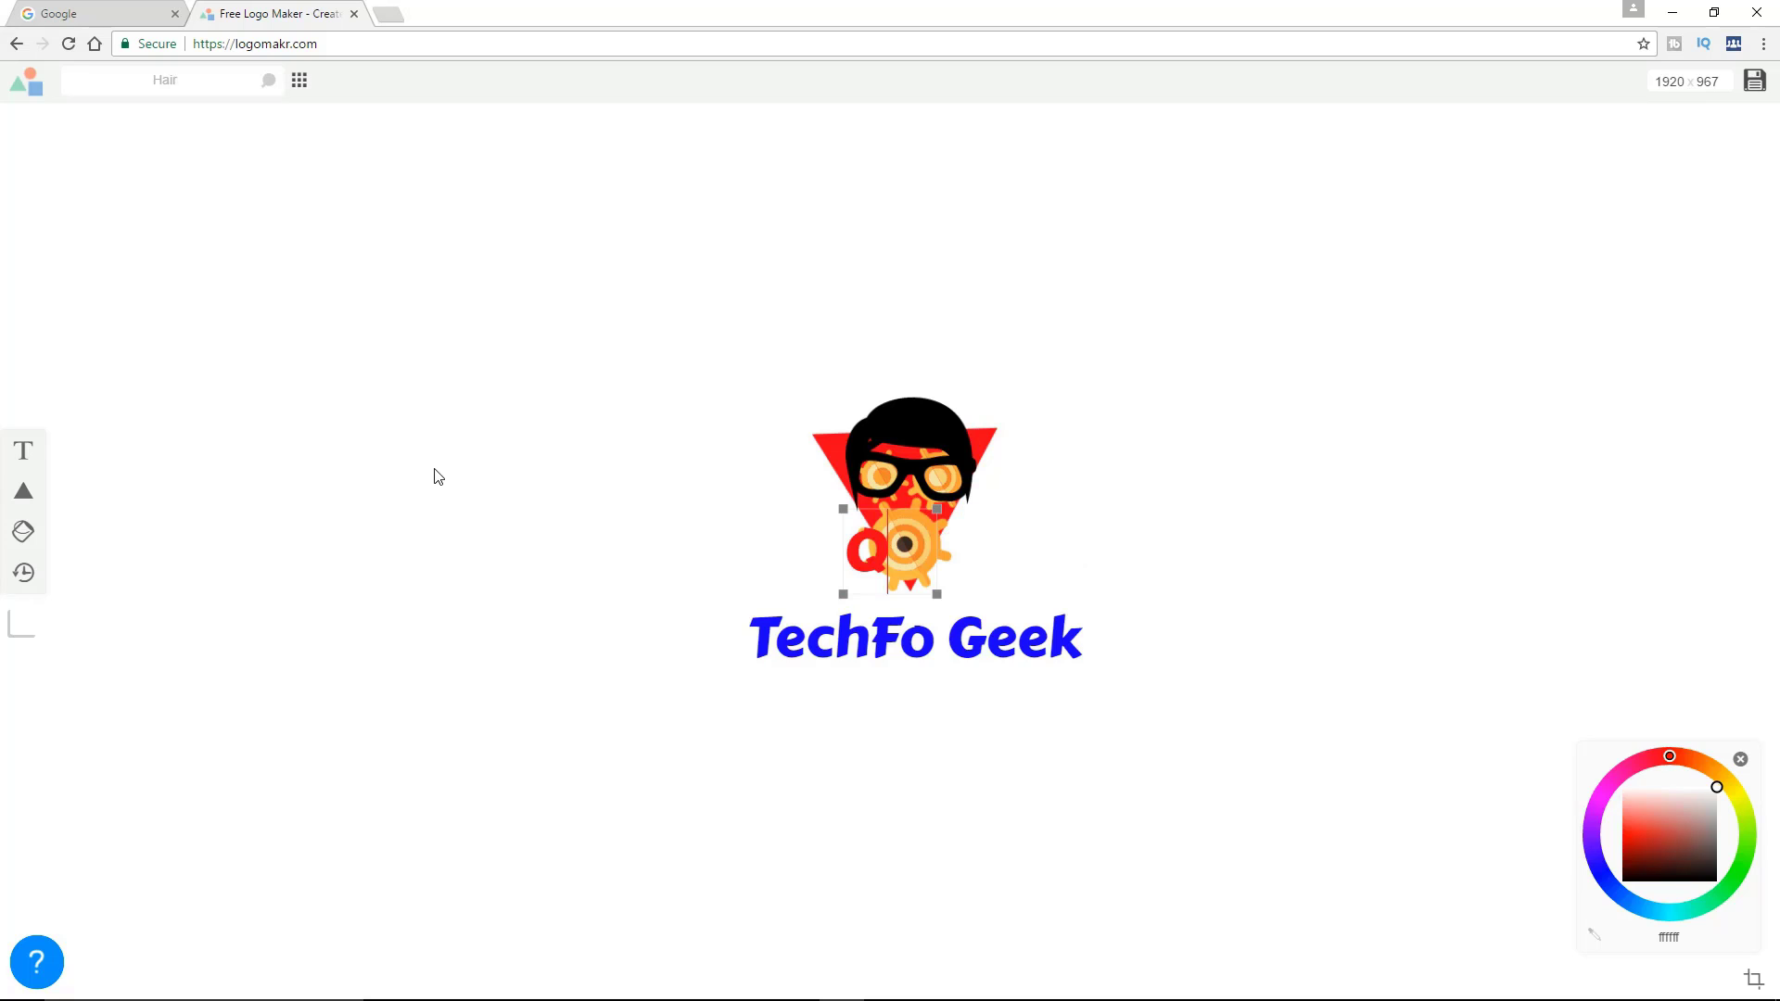
type("uali")
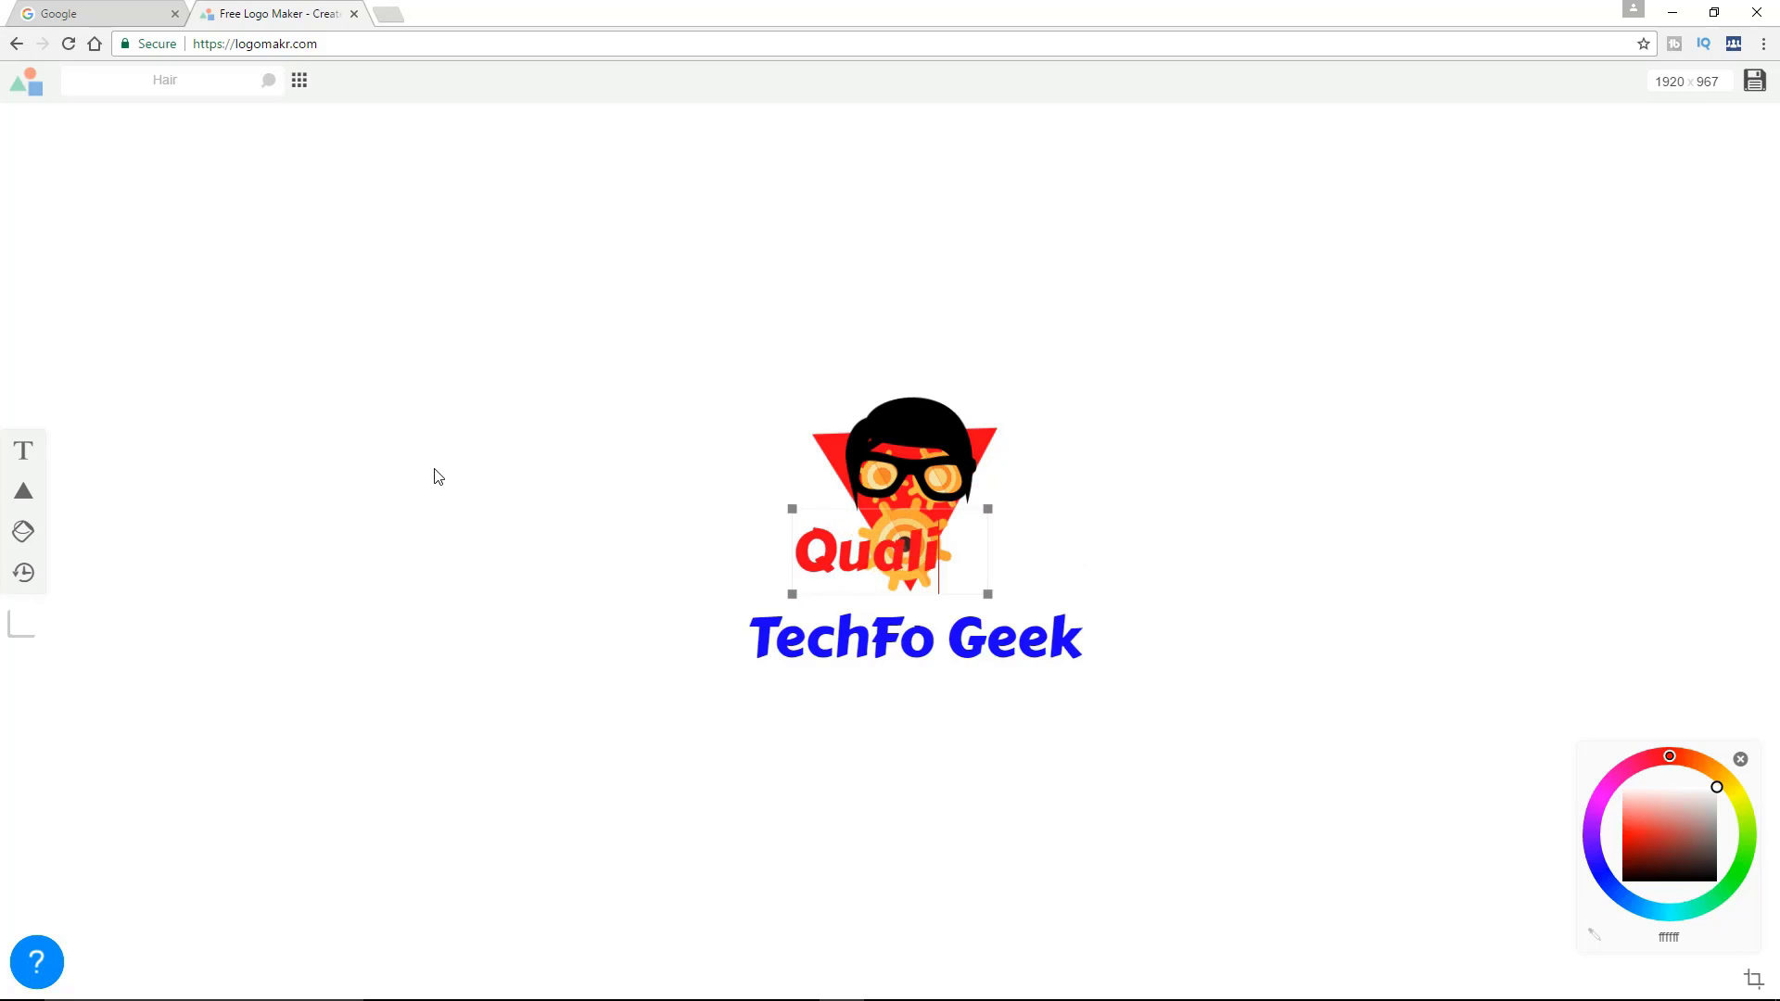
type("ty Tec")
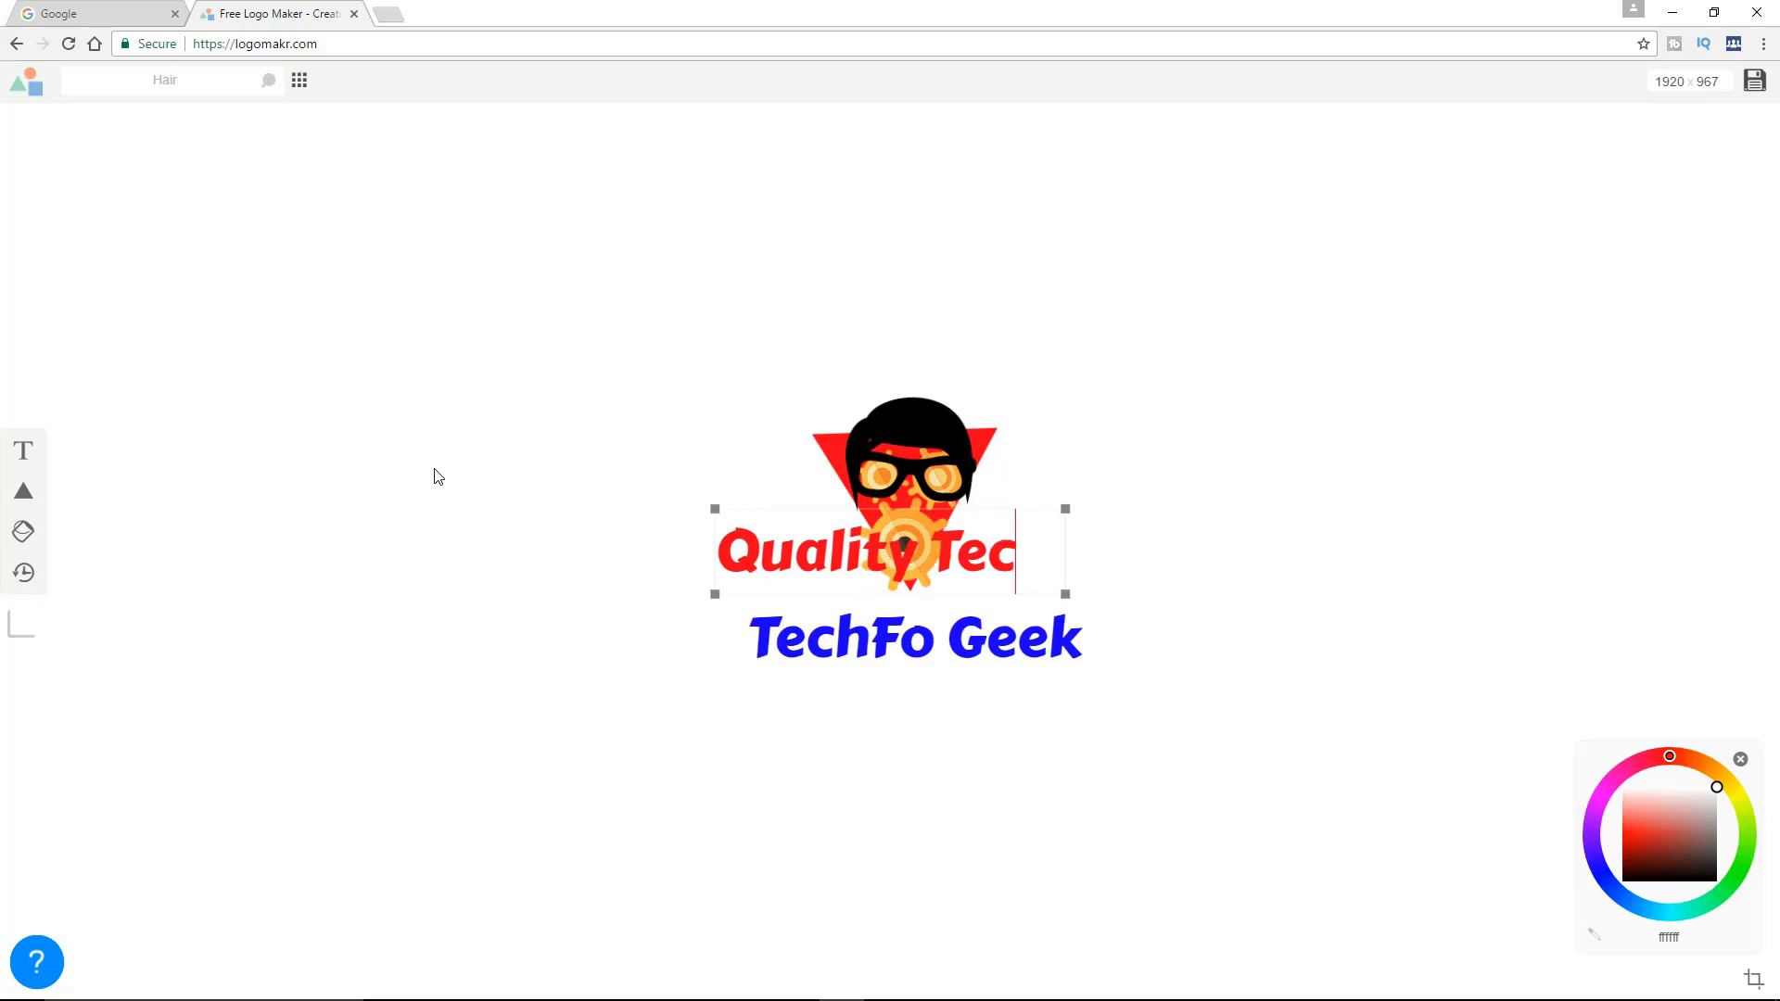
type("h Videos")
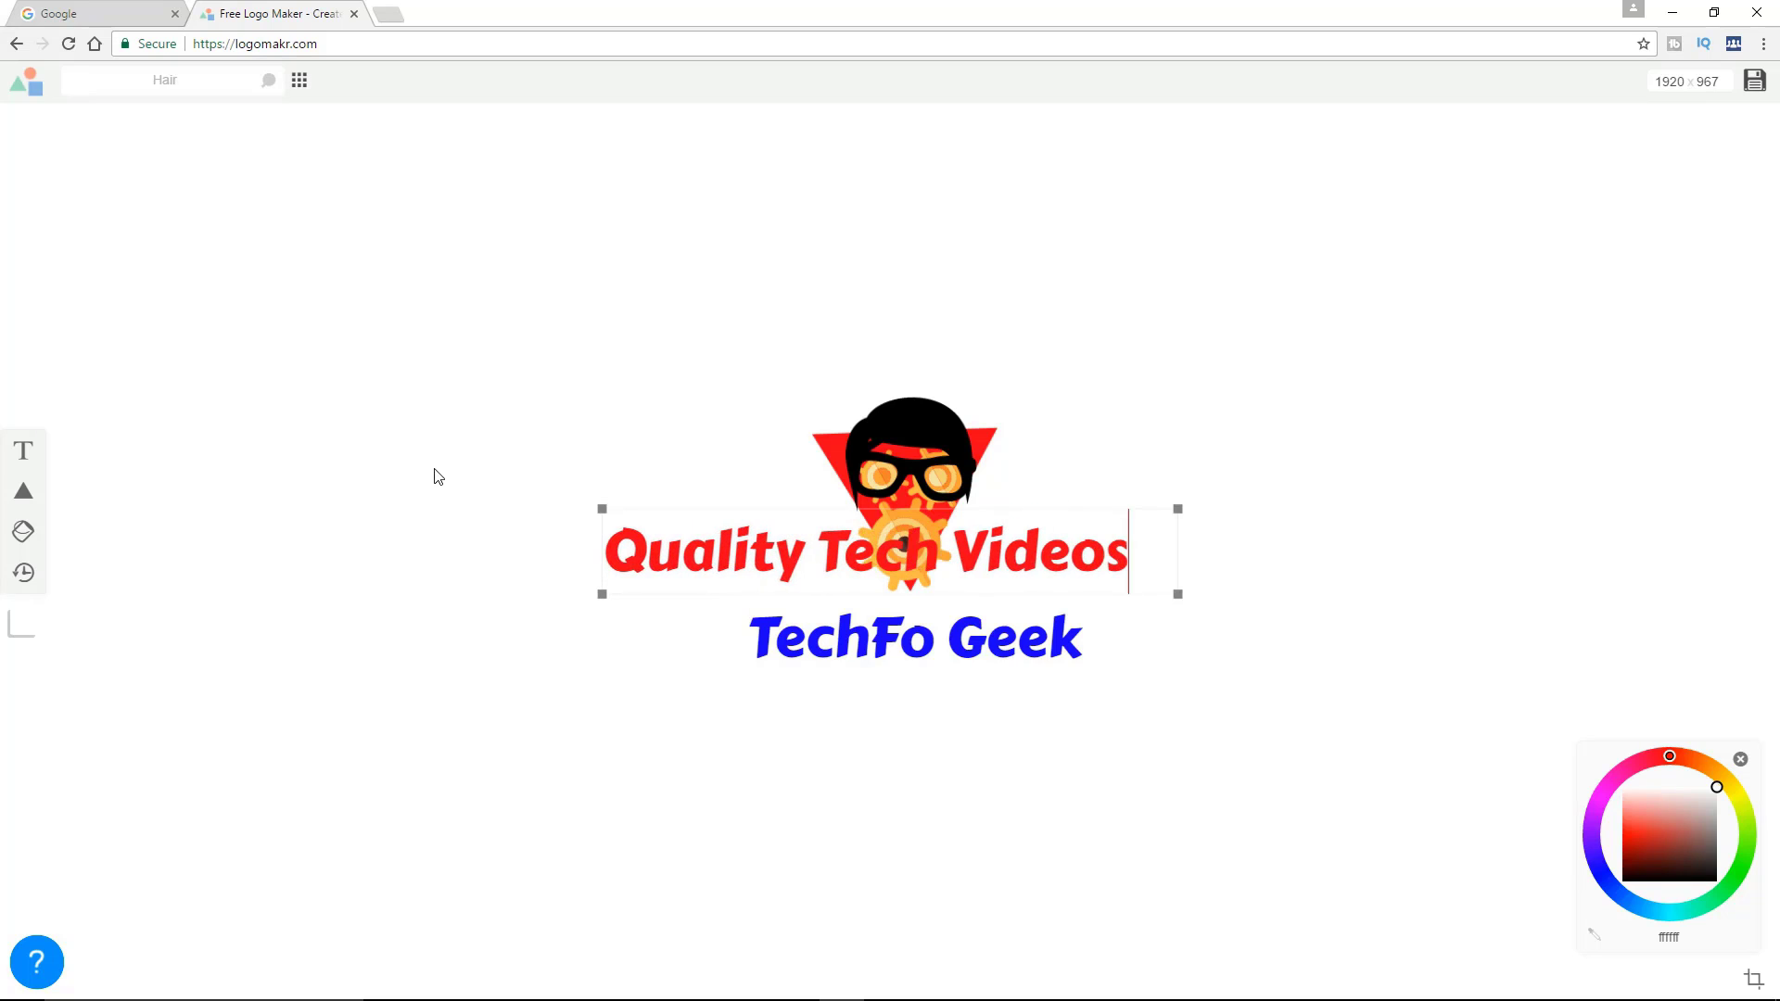
type(" in ")
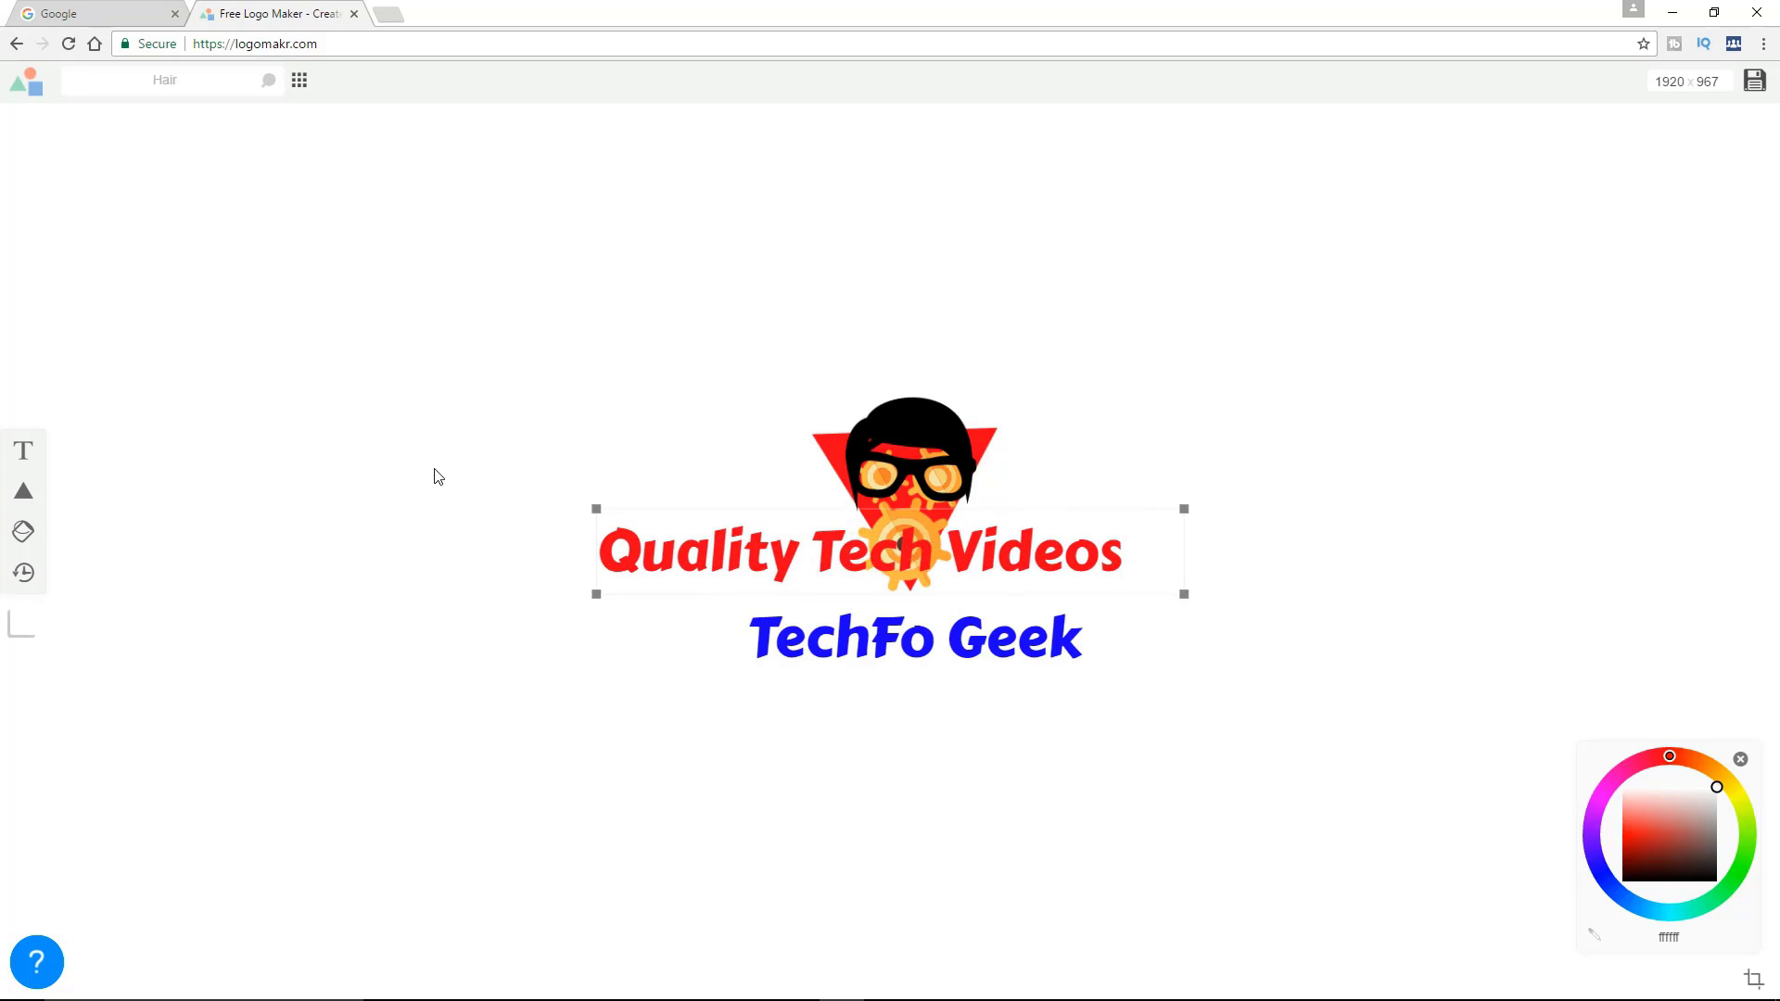
type("mothetr")
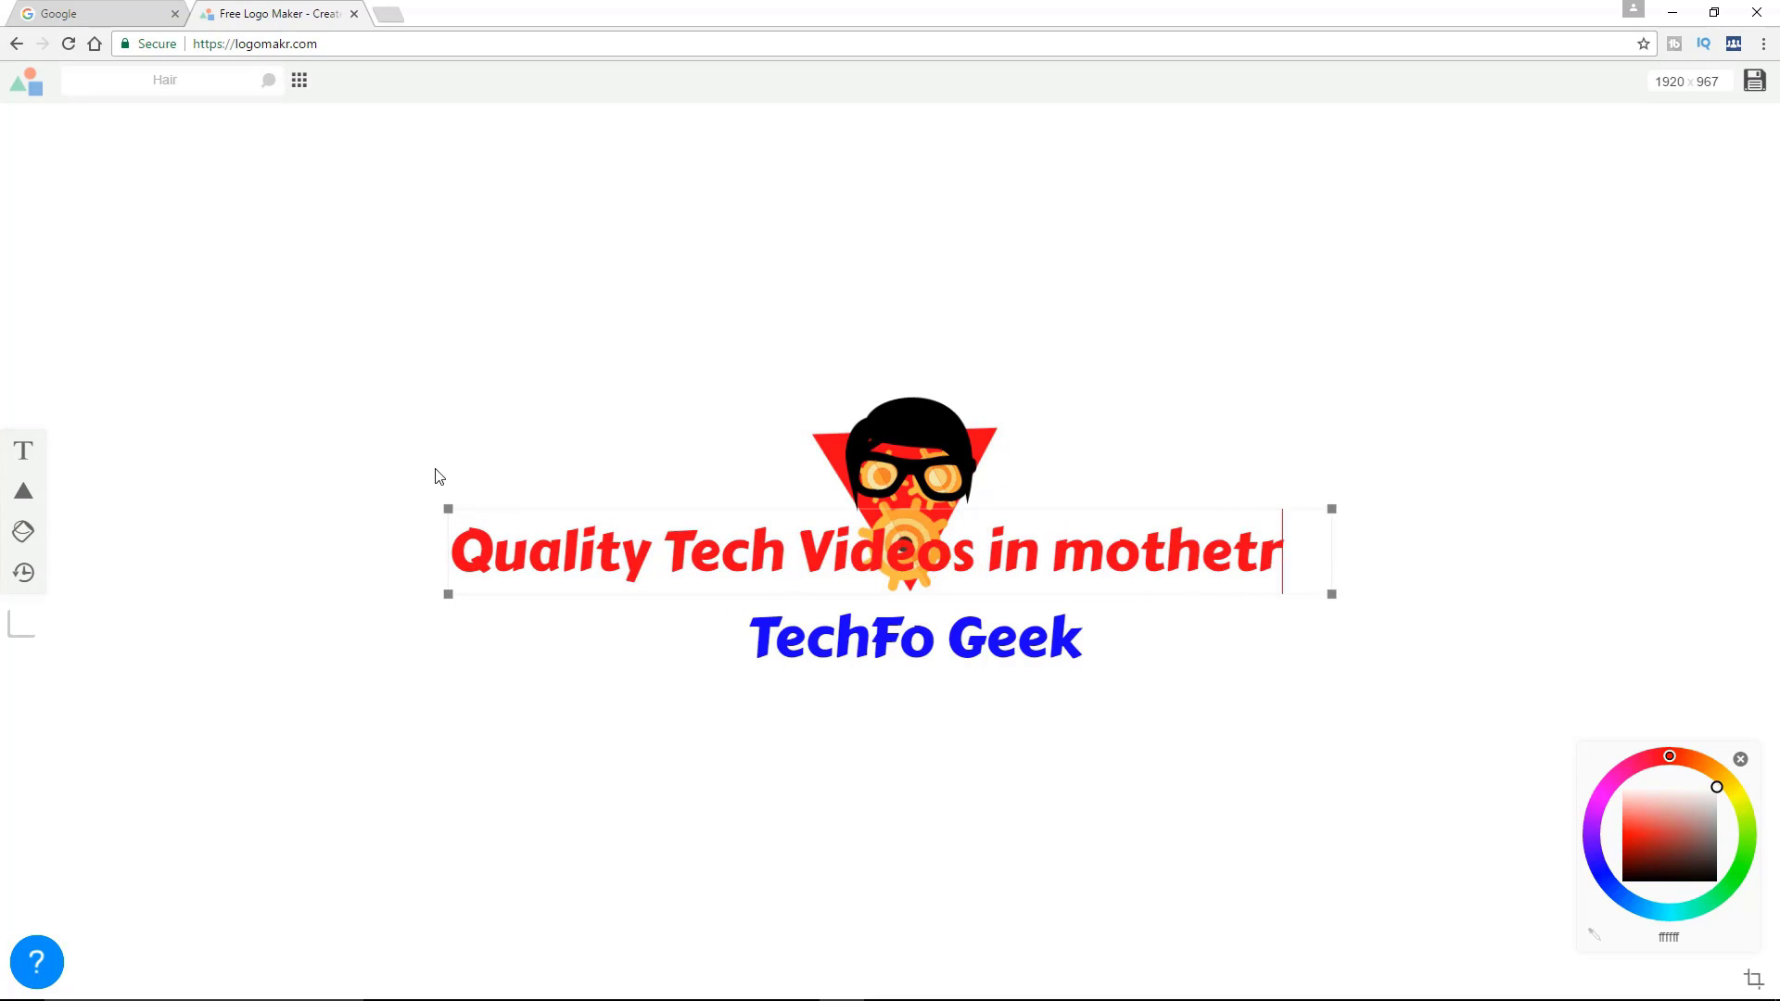
key("BackSpace")
key("BackSpace")
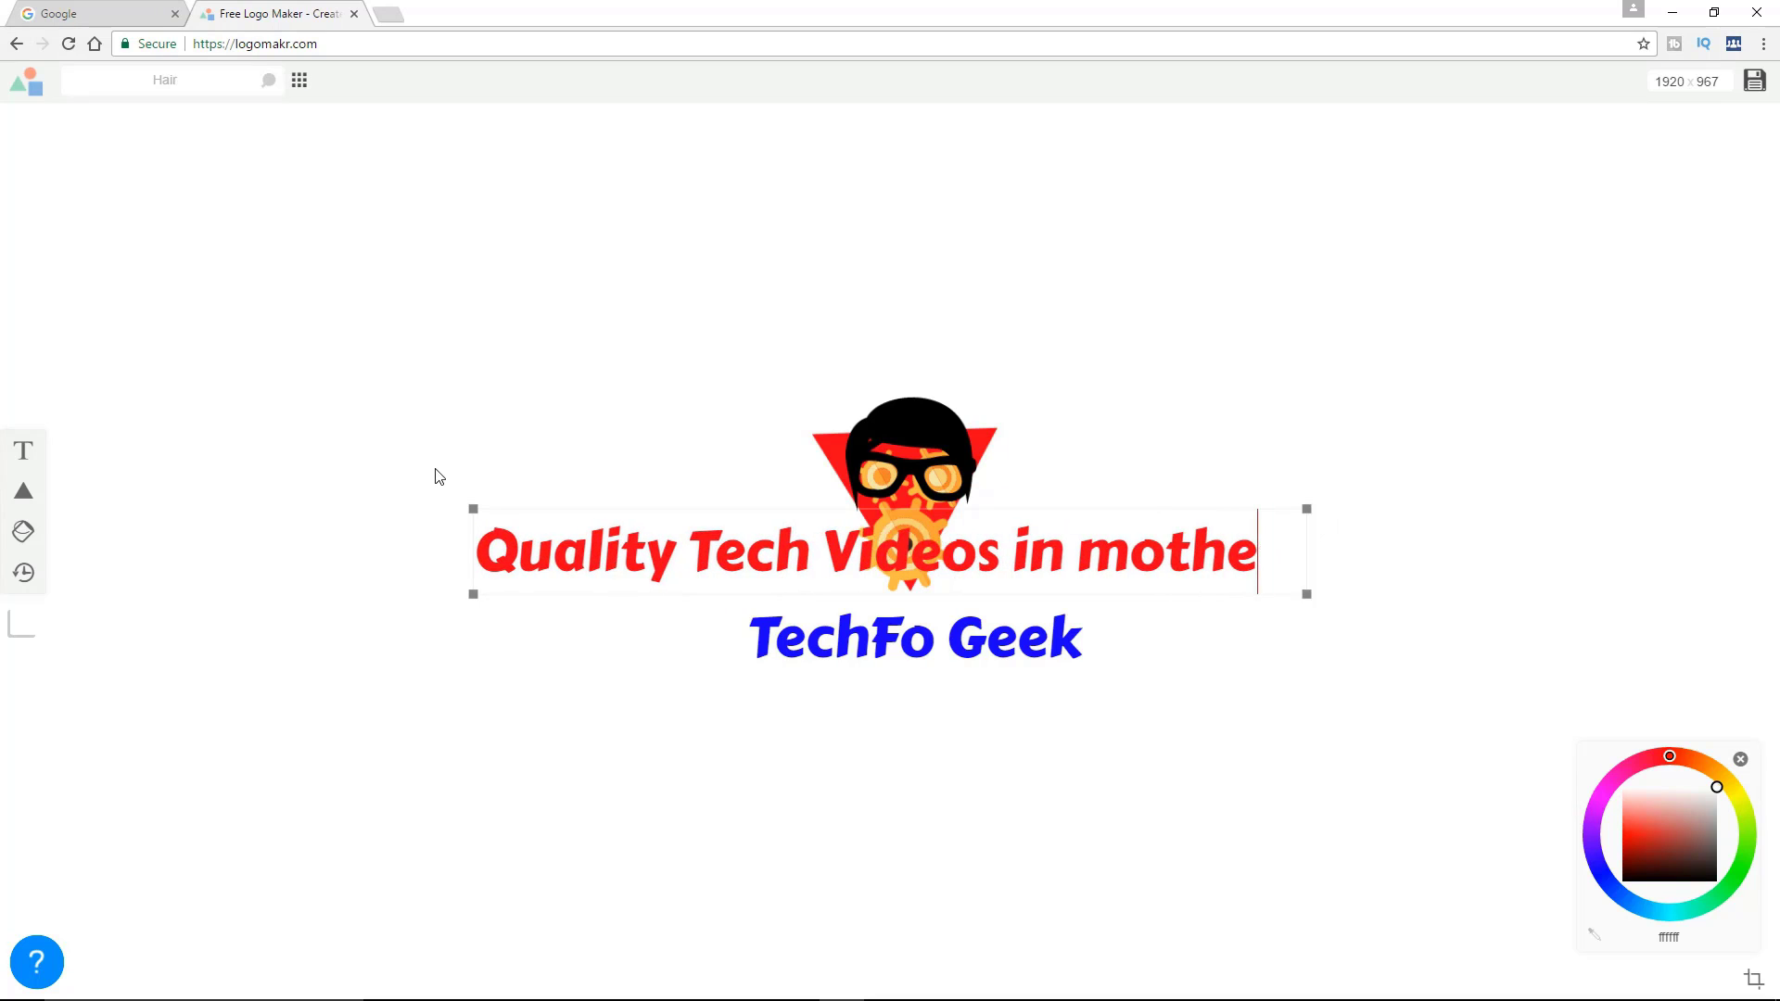
type("r to")
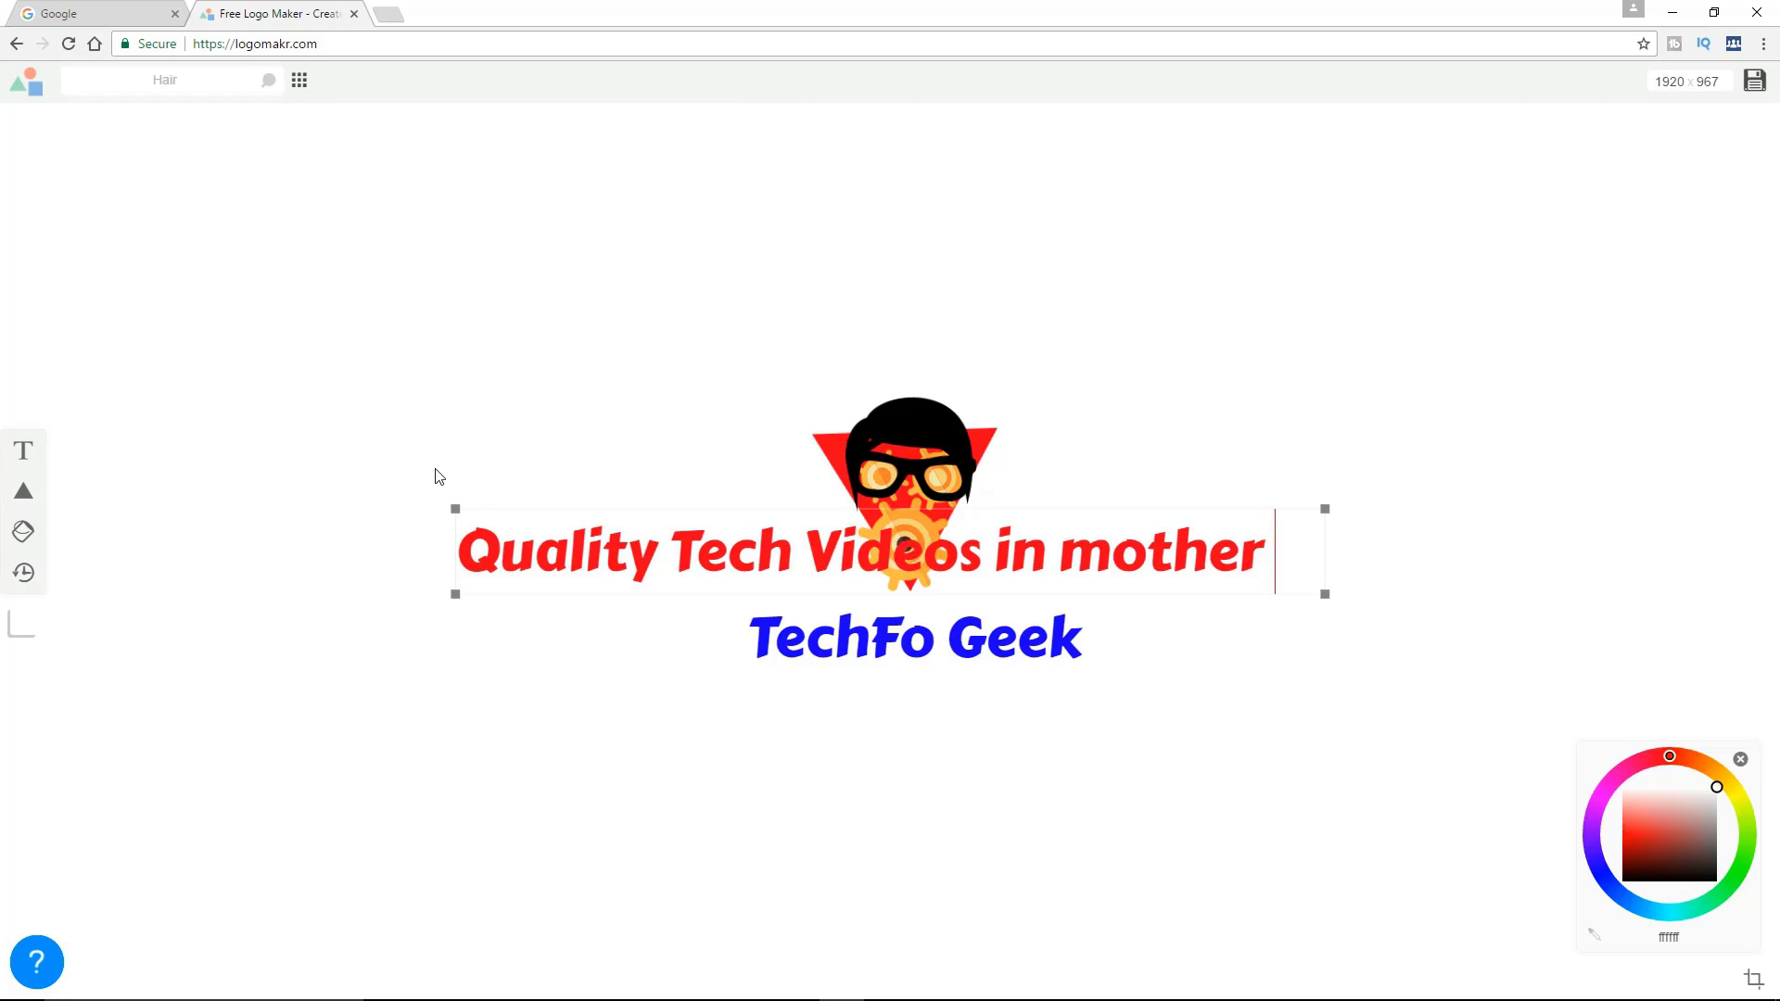
type("ngue")
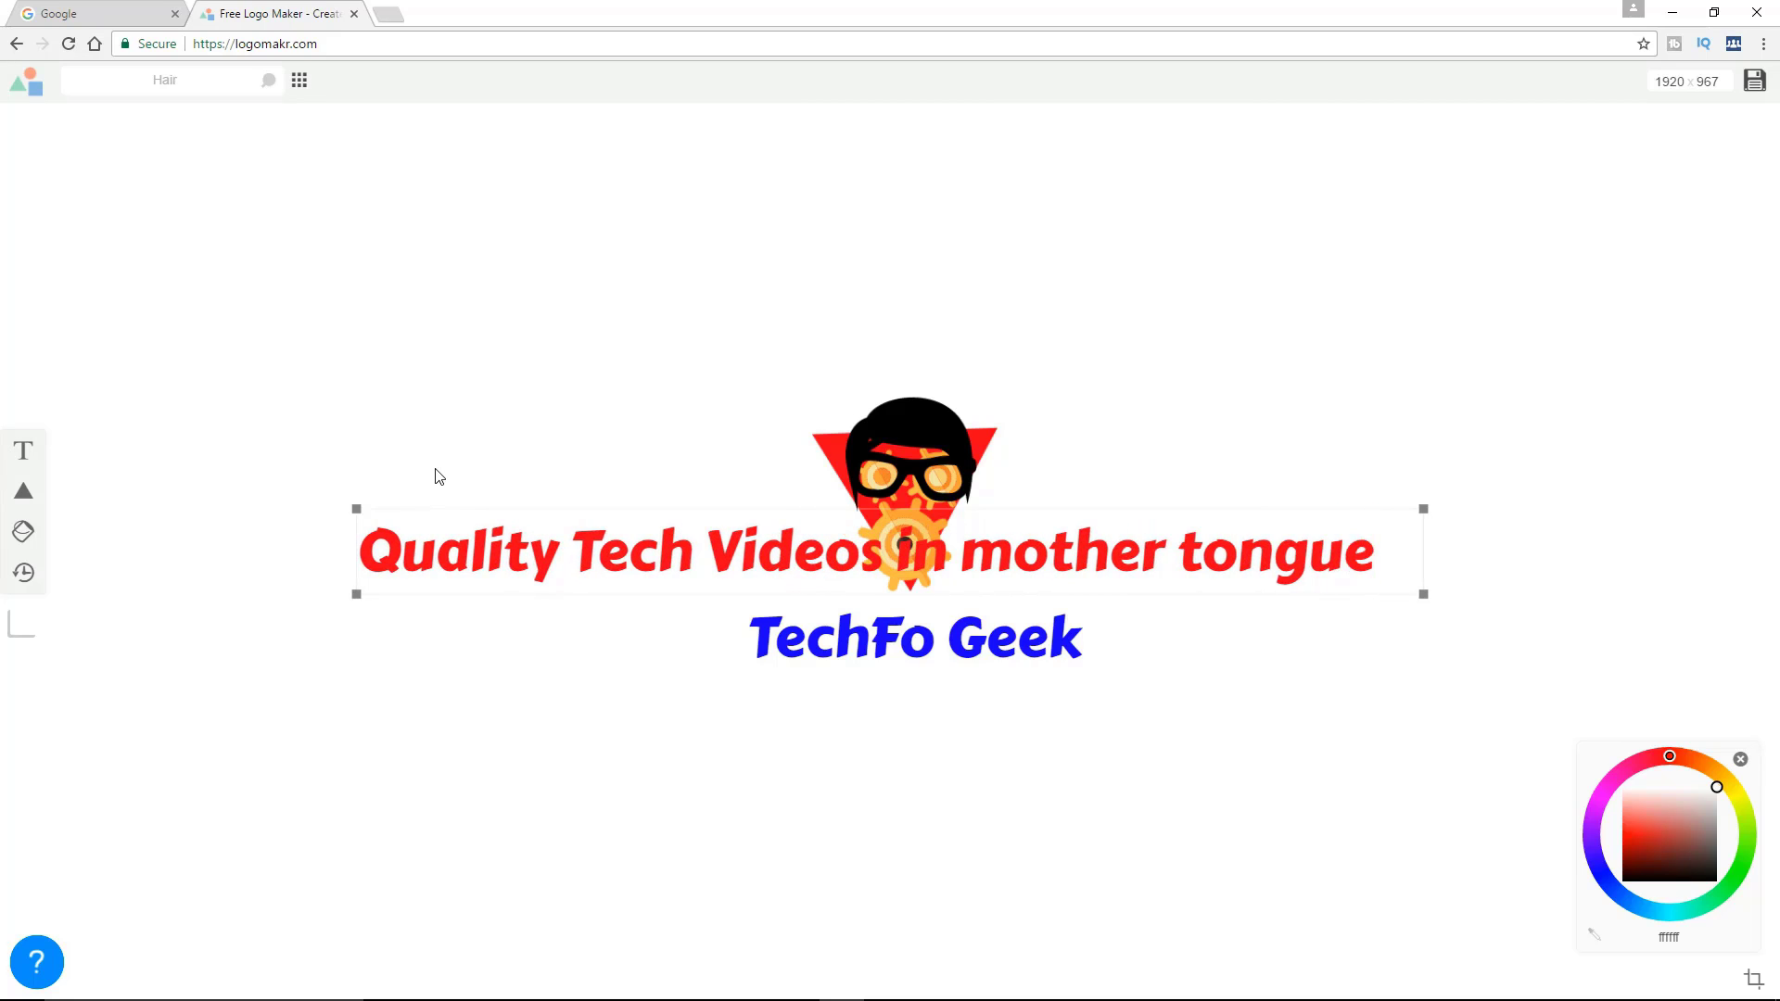
Capitalise the words "Mother" and "Tongue" in the tagline text
left_click_drag(1204, 566, 1177, 567)
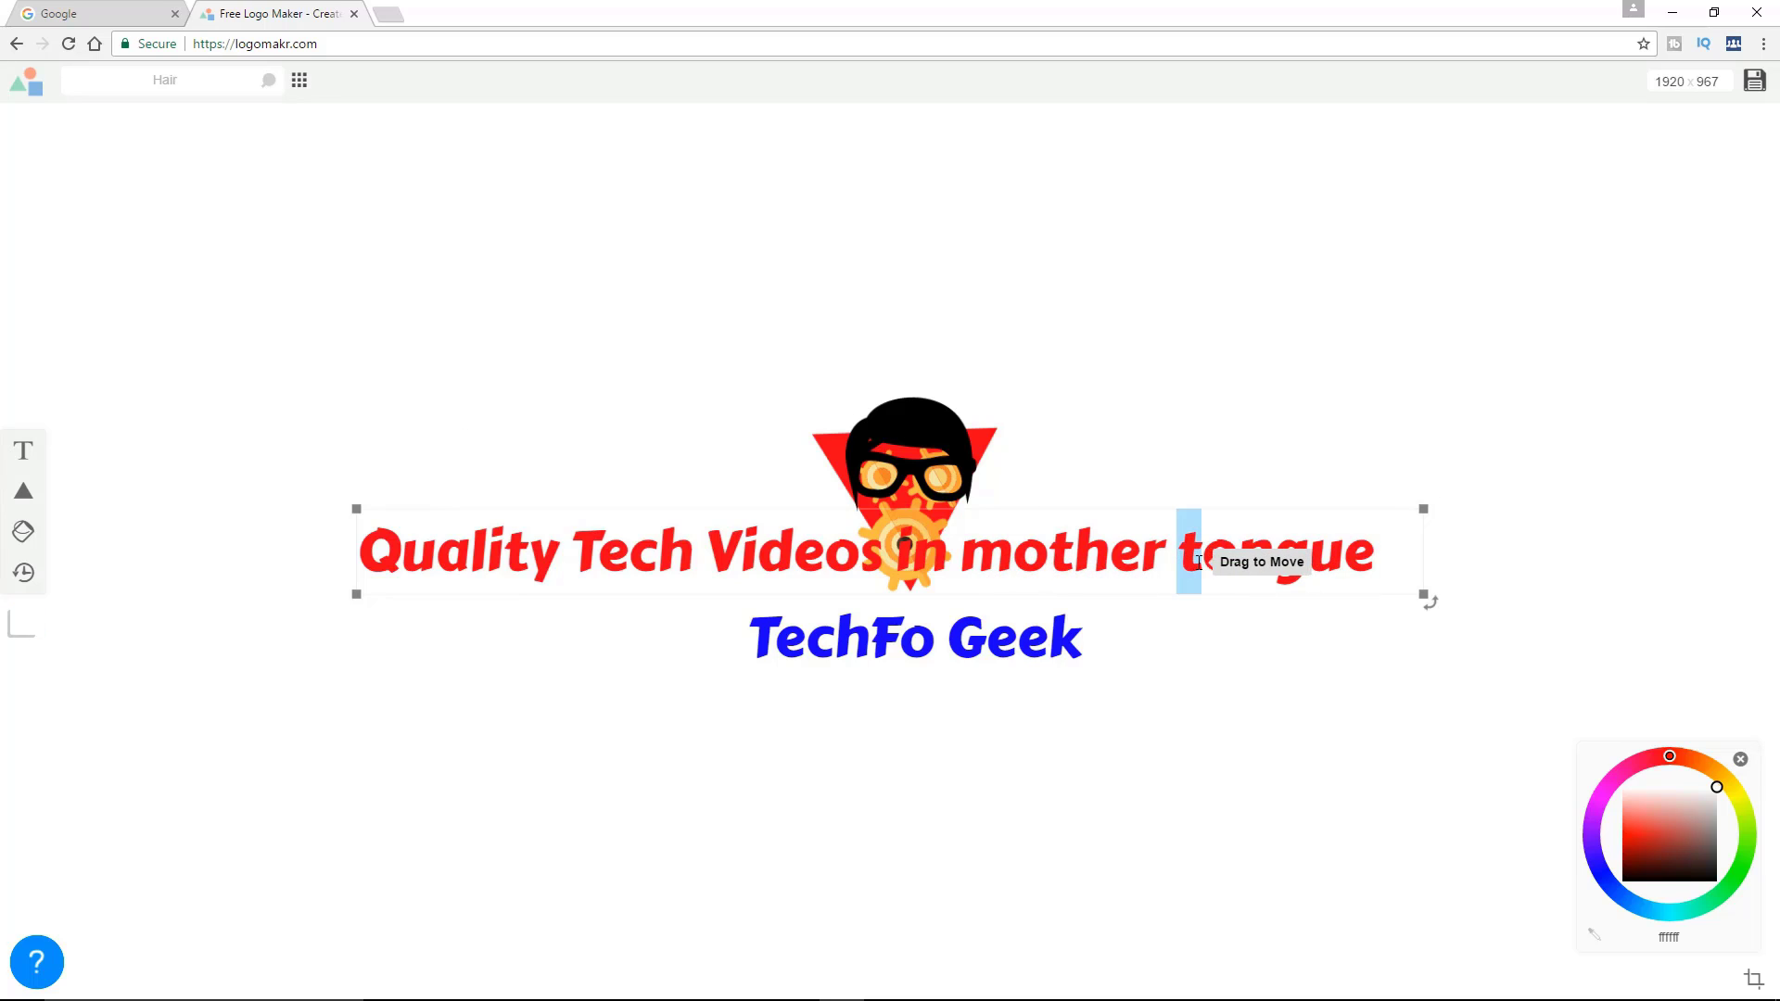
type("T")
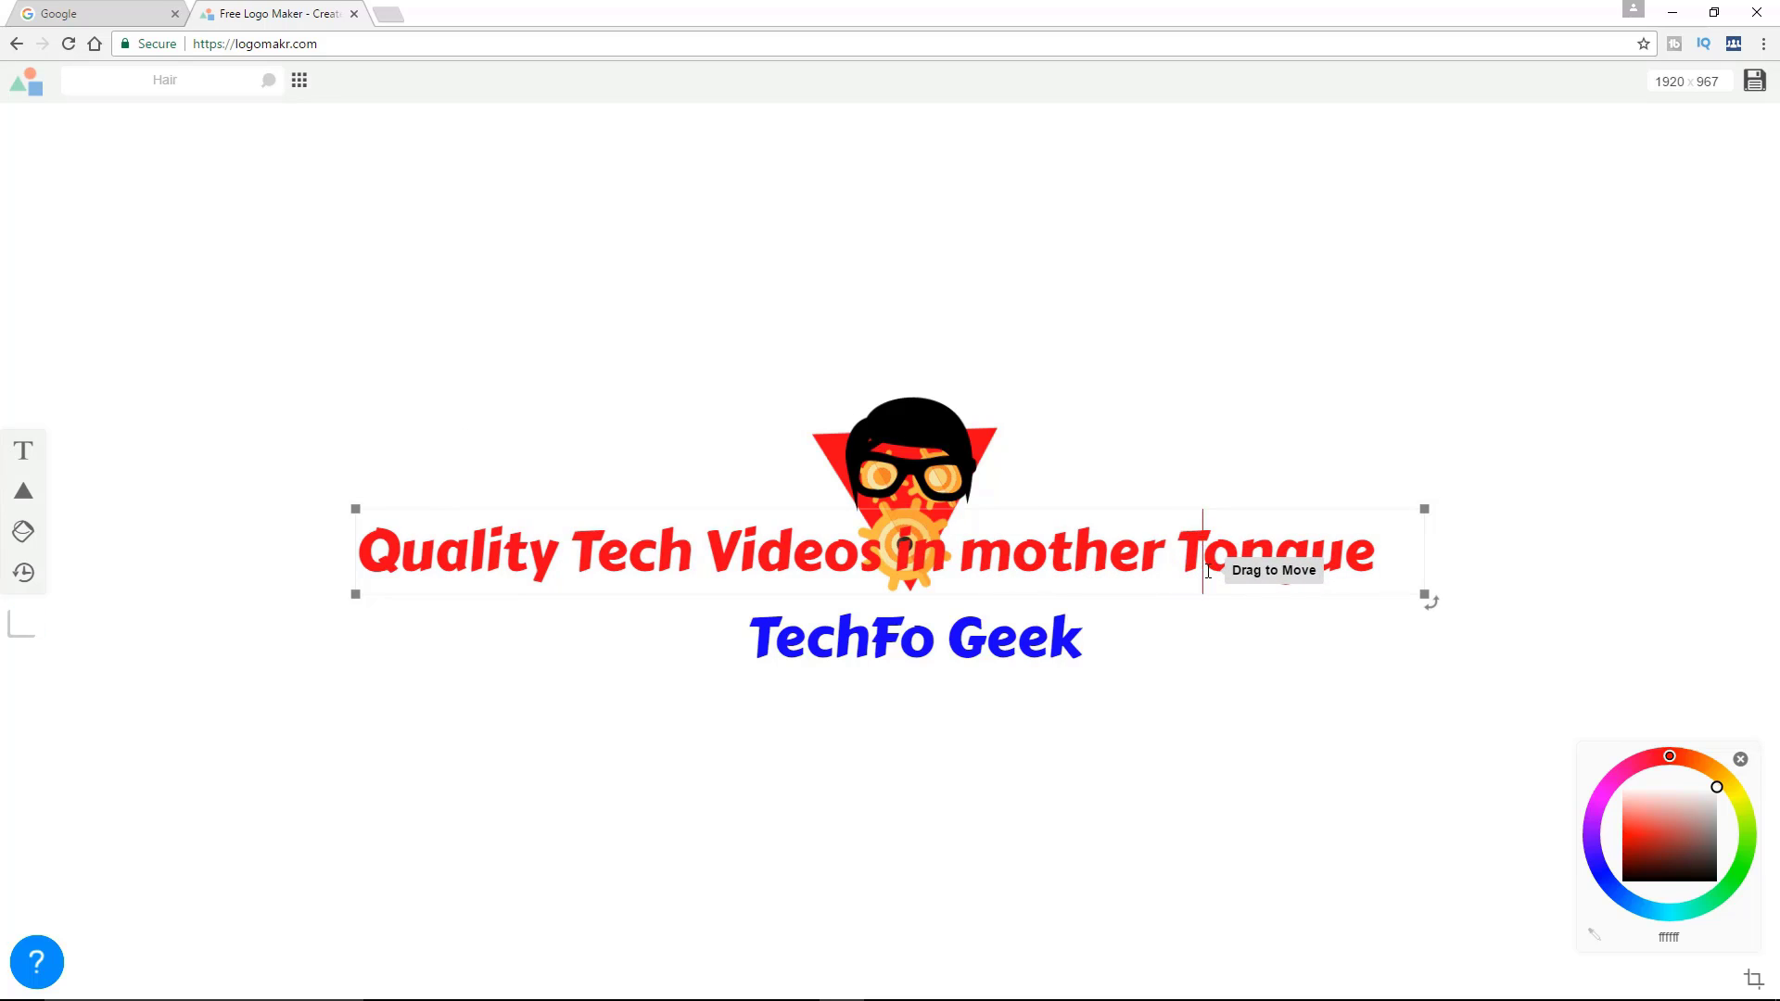
left_click_drag(1013, 559, 965, 559)
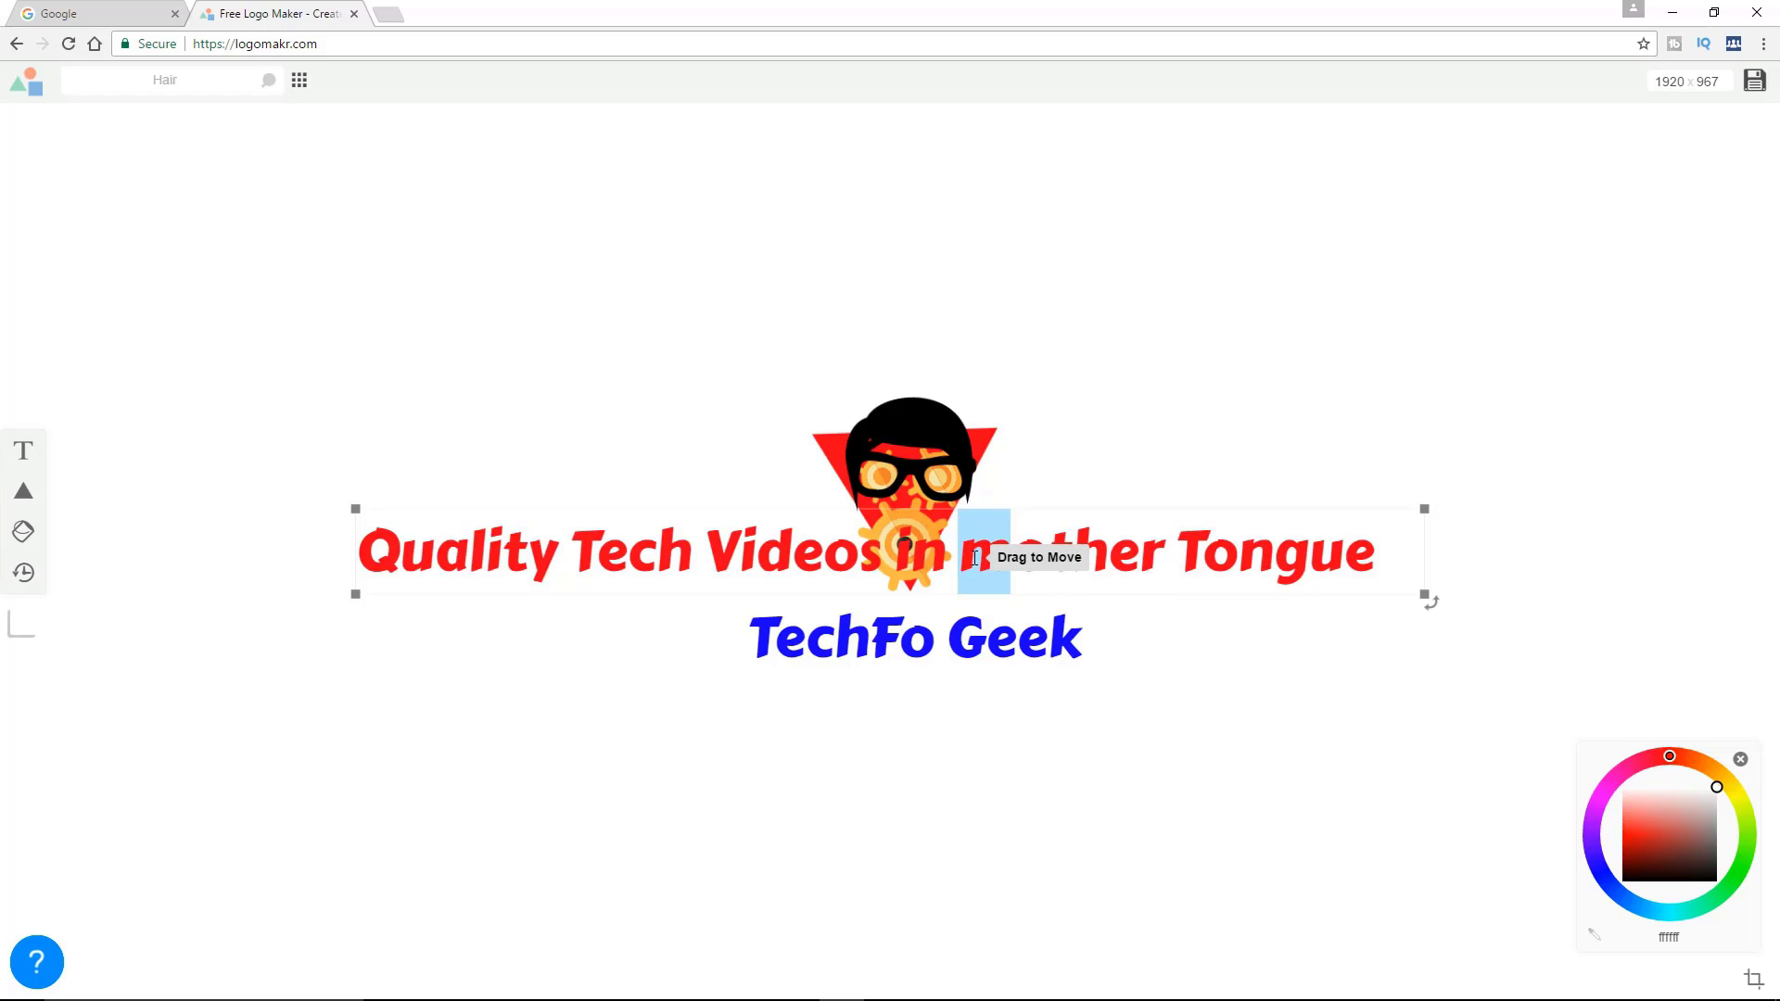
type("M")
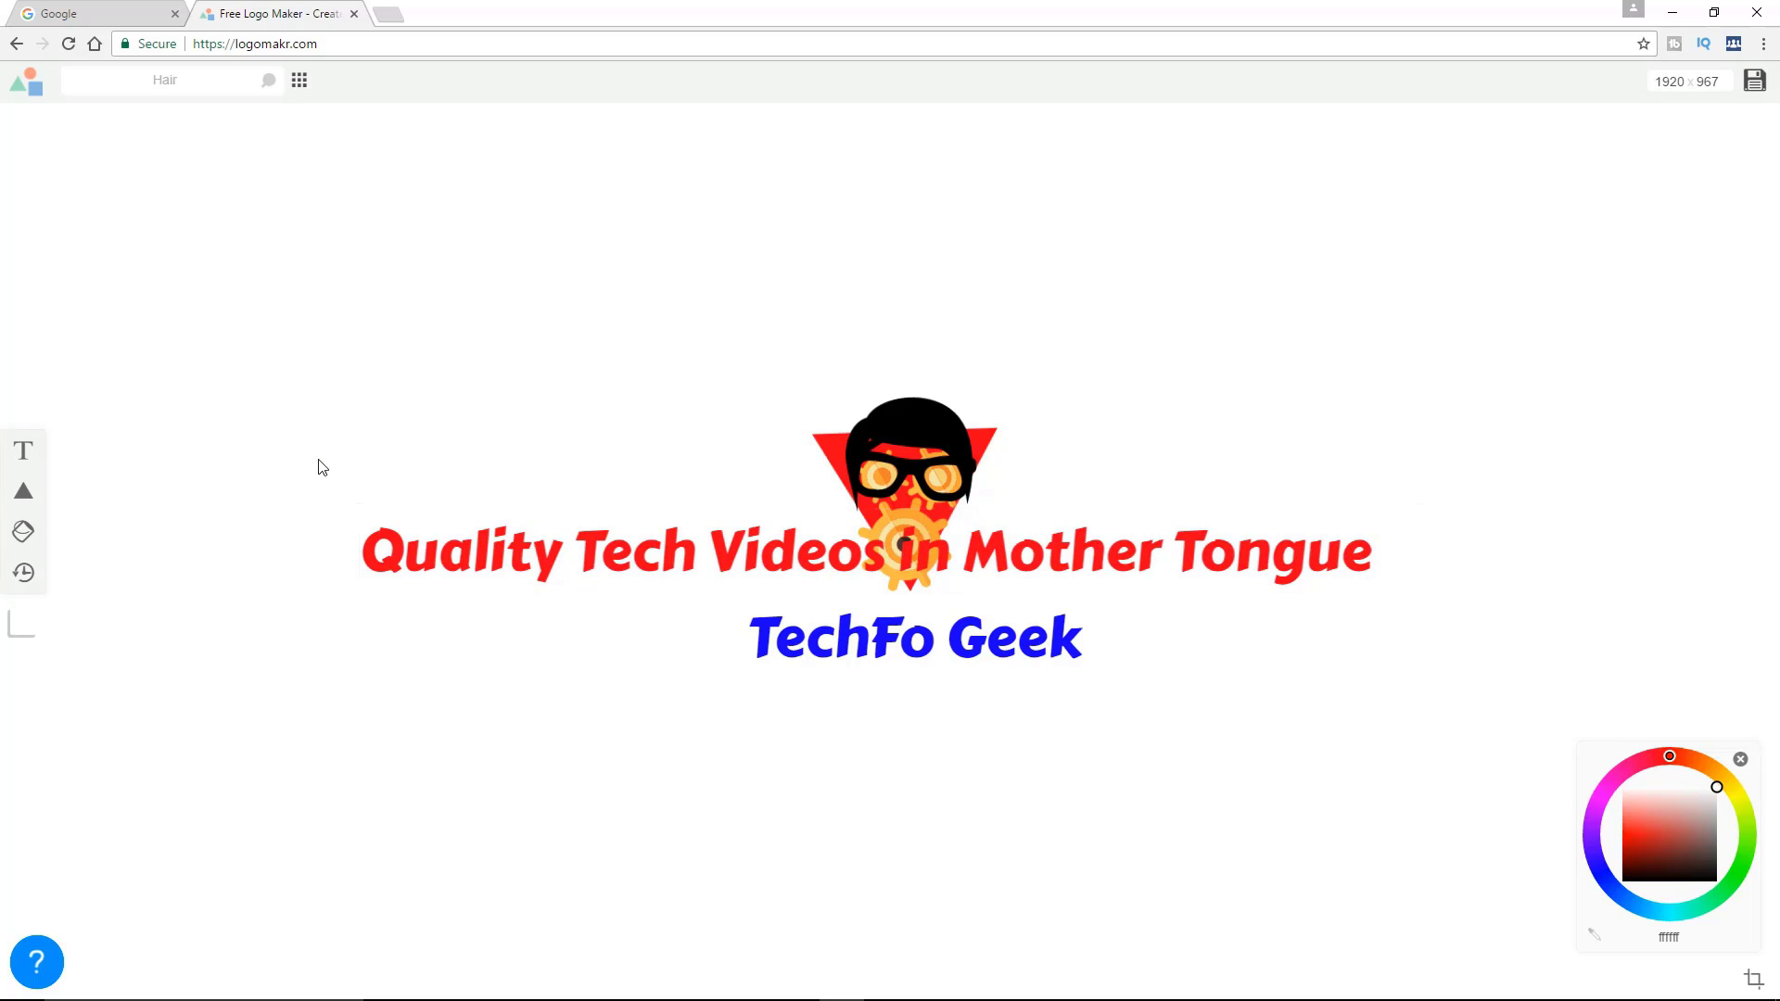
Move the tagline below "TechFo Geek" and set it to the Abel font from the Simple & Modern category
left_click(355, 593)
left_click_drag(355, 594, 831, 730)
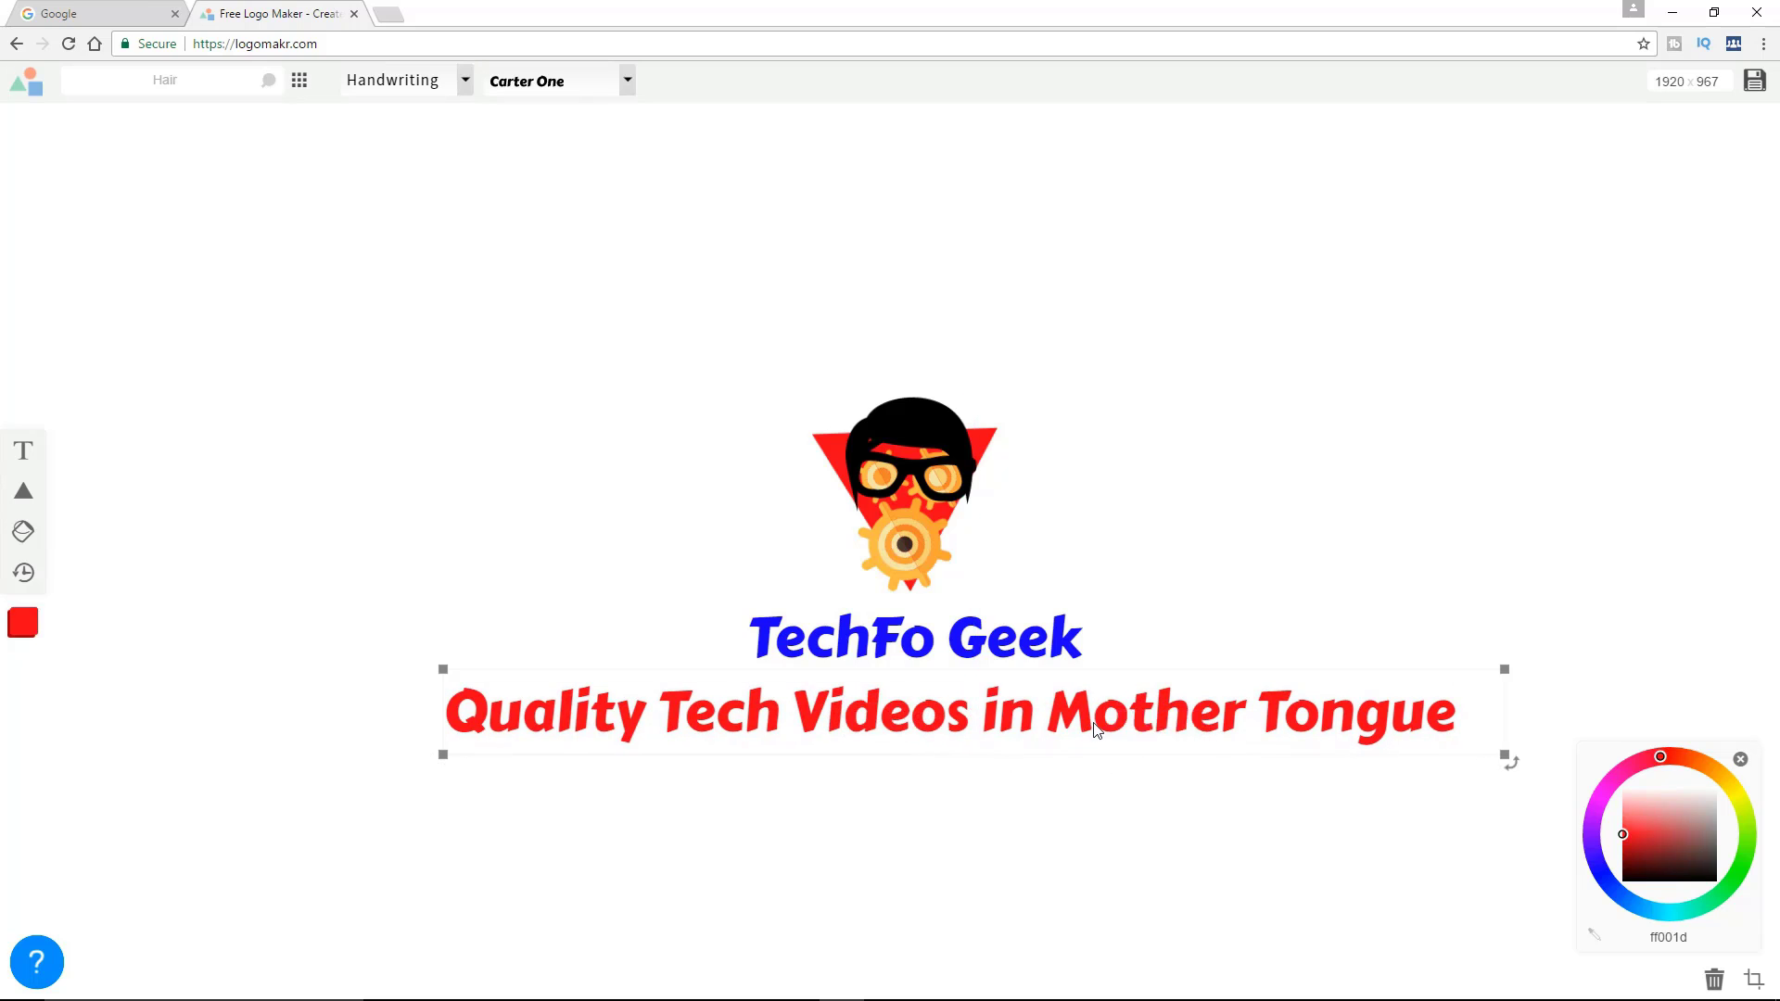
left_click(464, 80)
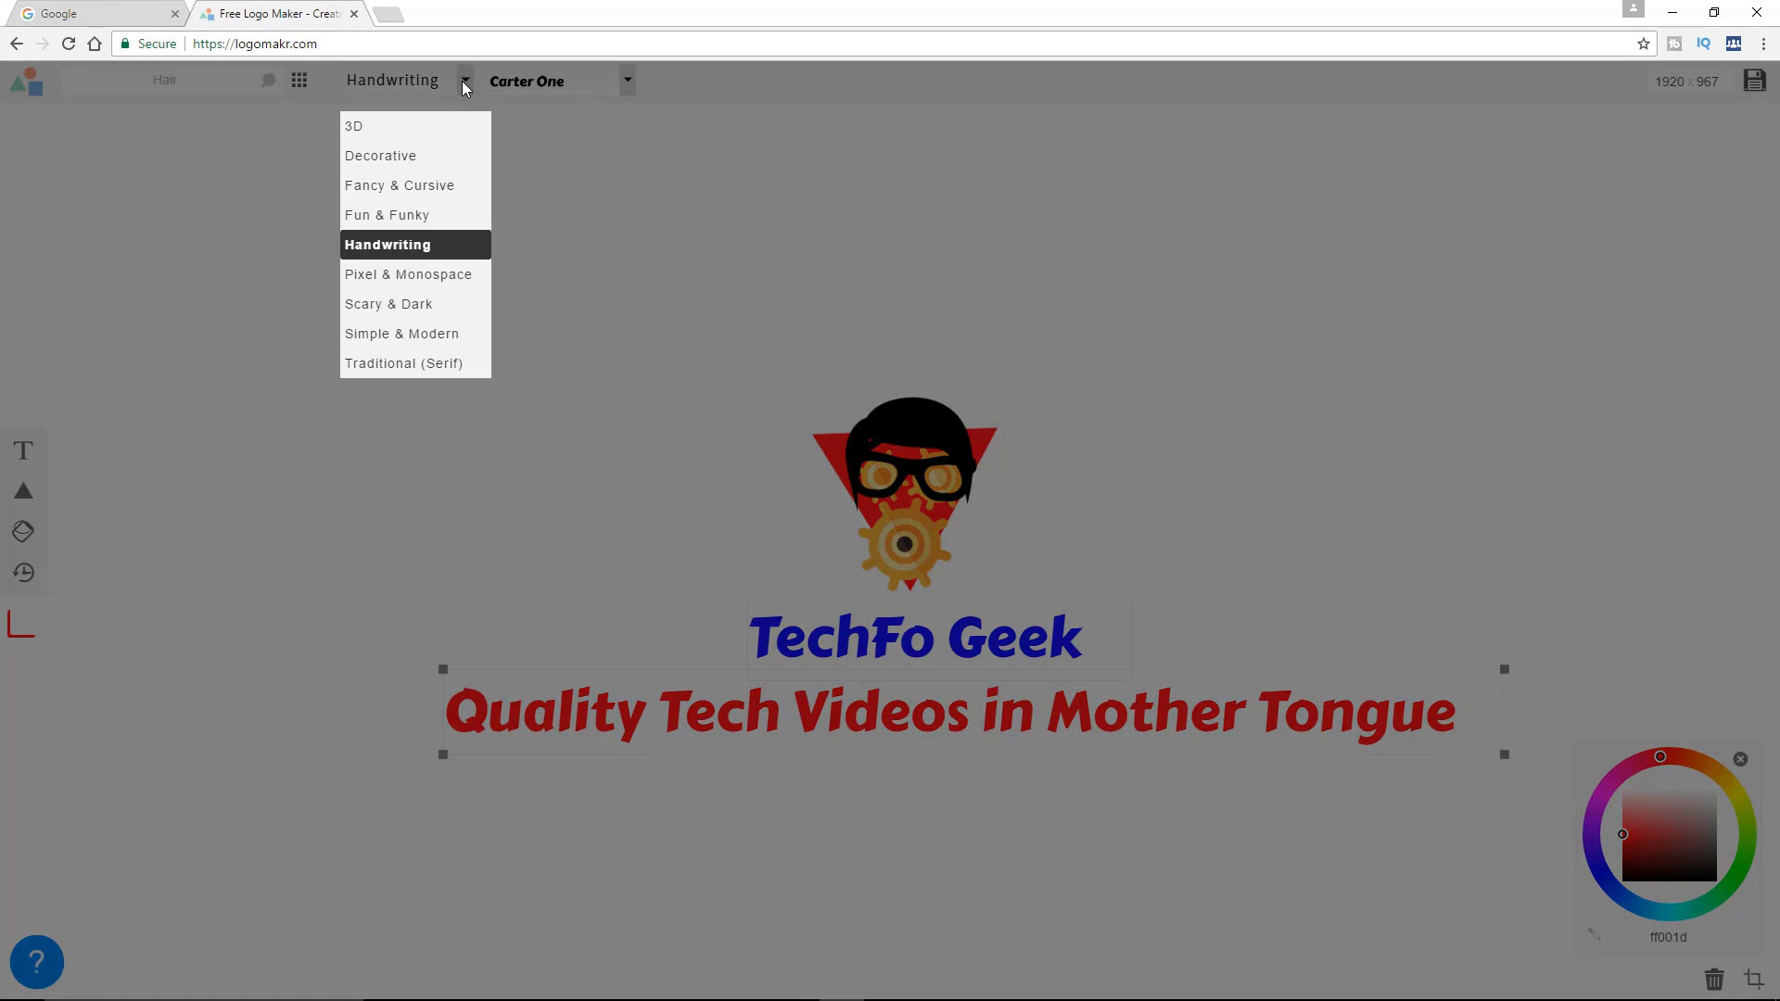
left_click(416, 336)
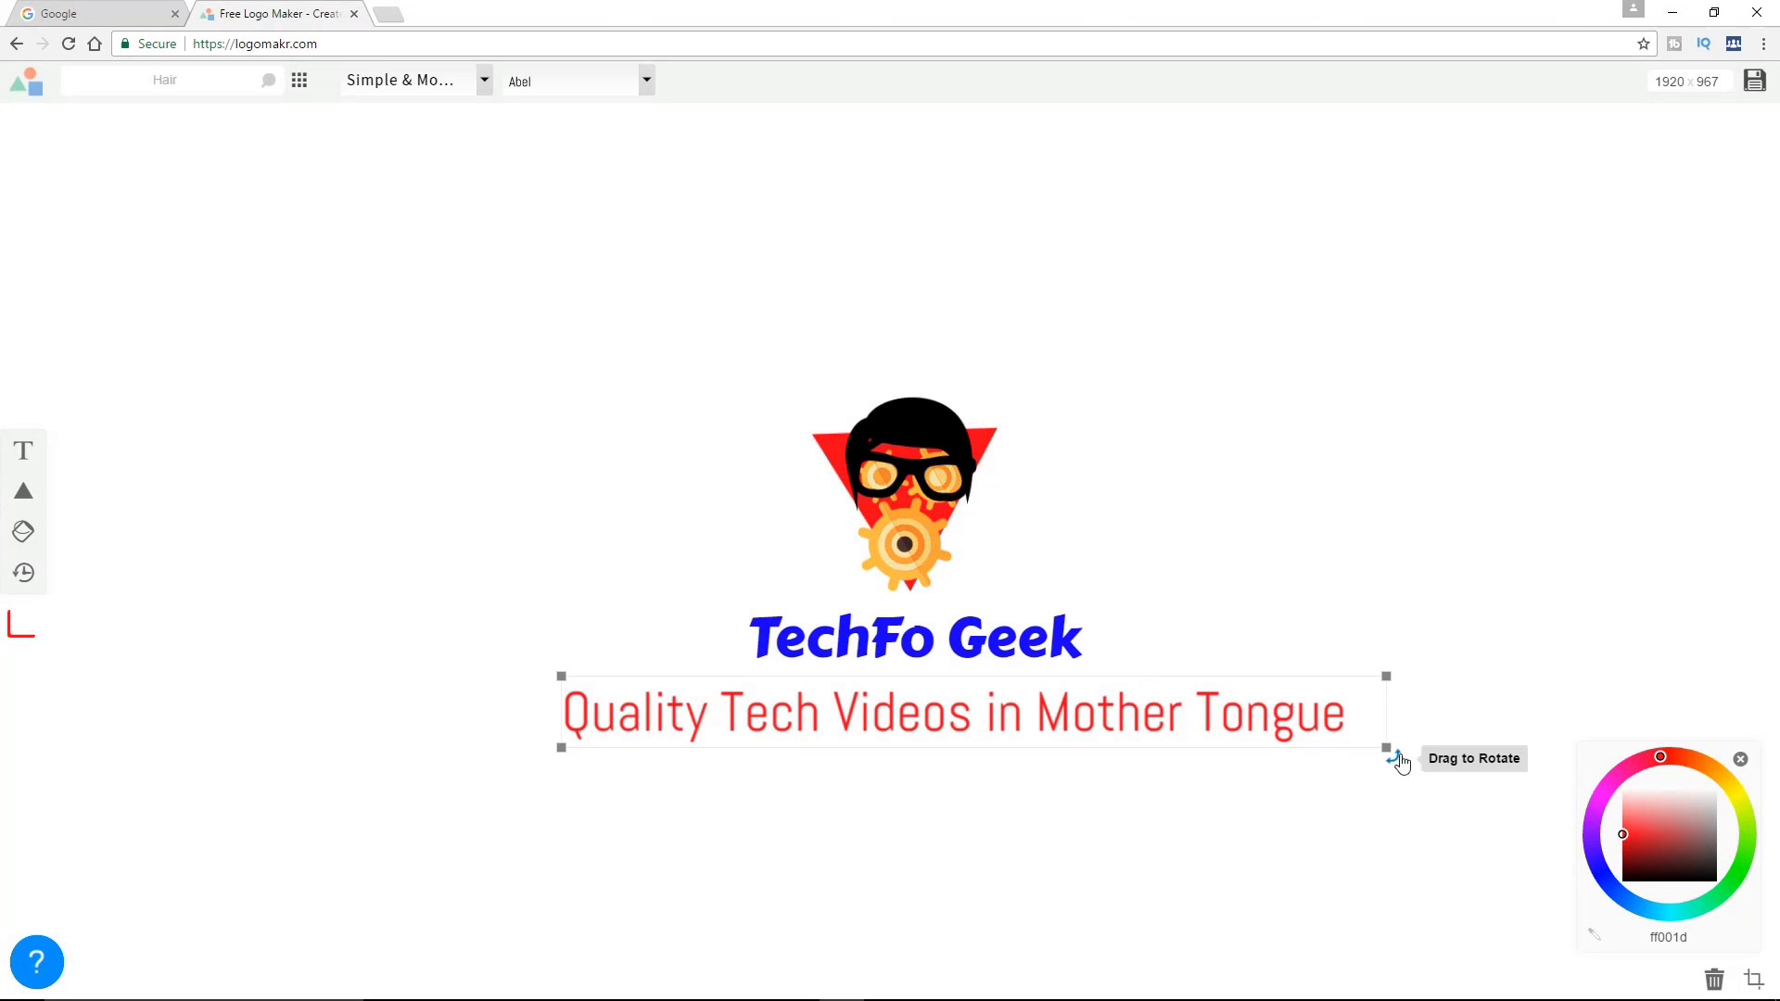
Shrink the tagline to roughly the width of "TechFo Geek" and place it directly beneath that text
left_click_drag(1387, 747, 959, 716)
left_click_drag(794, 705, 967, 689)
left_click(1291, 629)
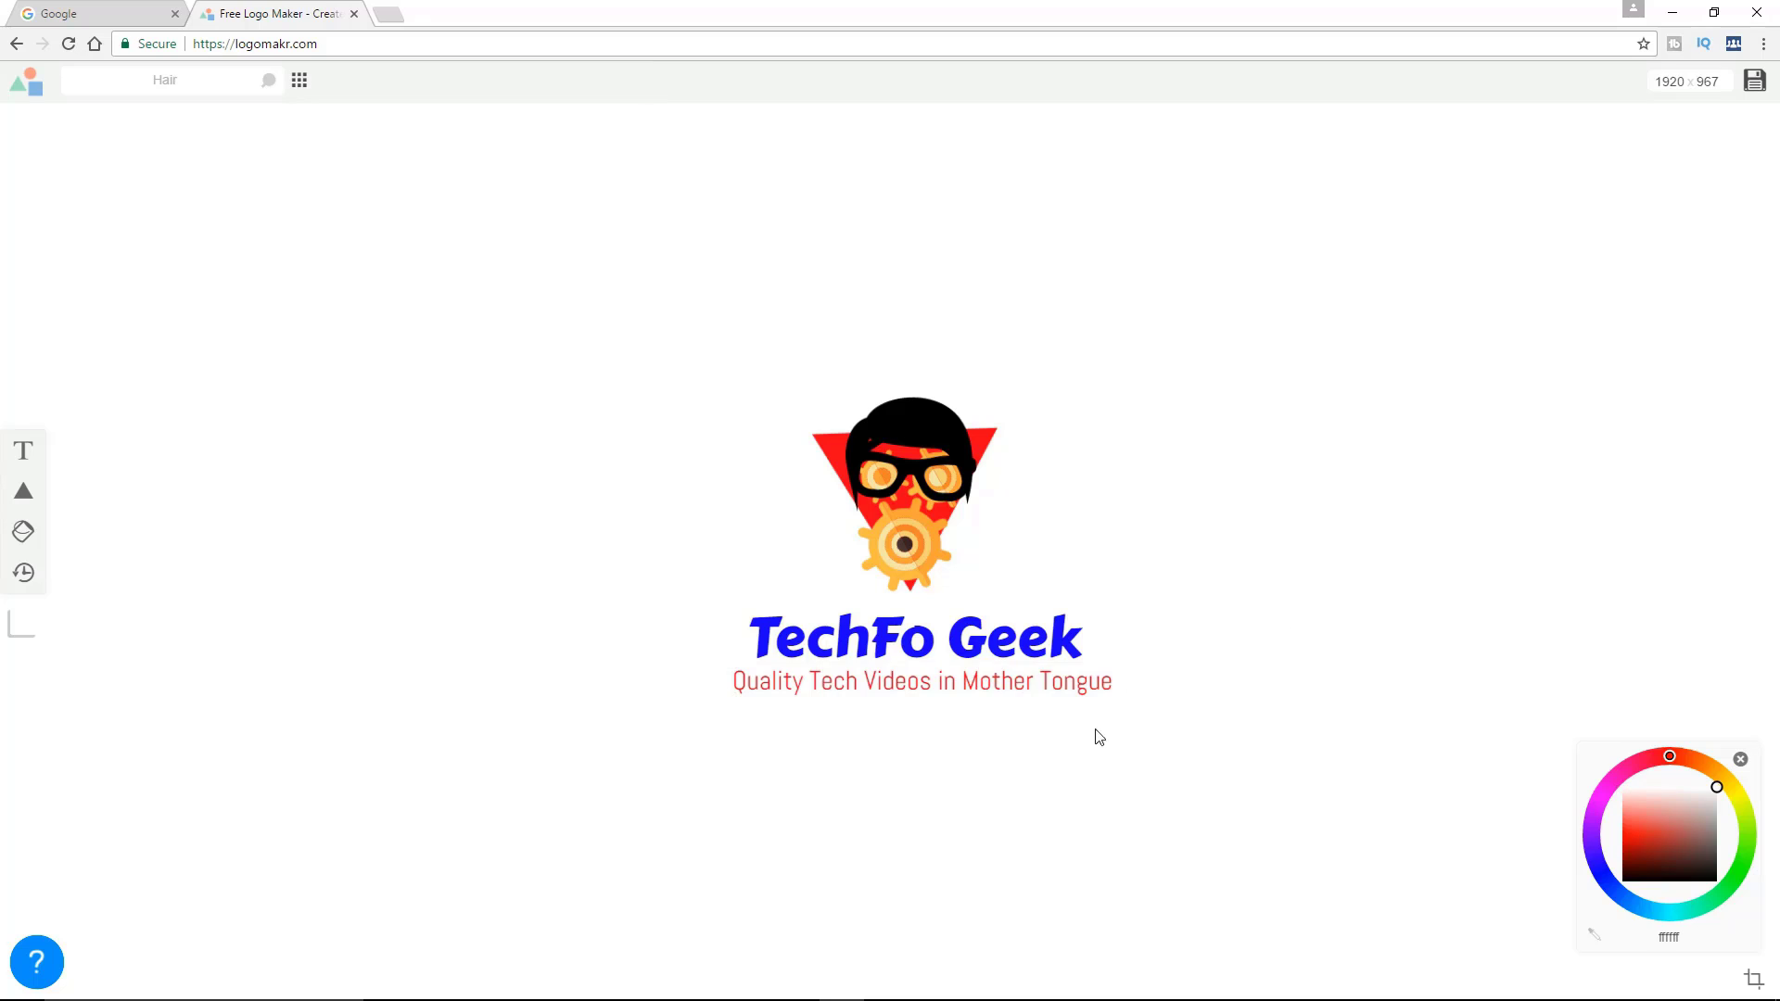
Nudge the tagline slightly left and down so it sits centred under "TechFo Geek"
left_click(1067, 692)
key("Left")
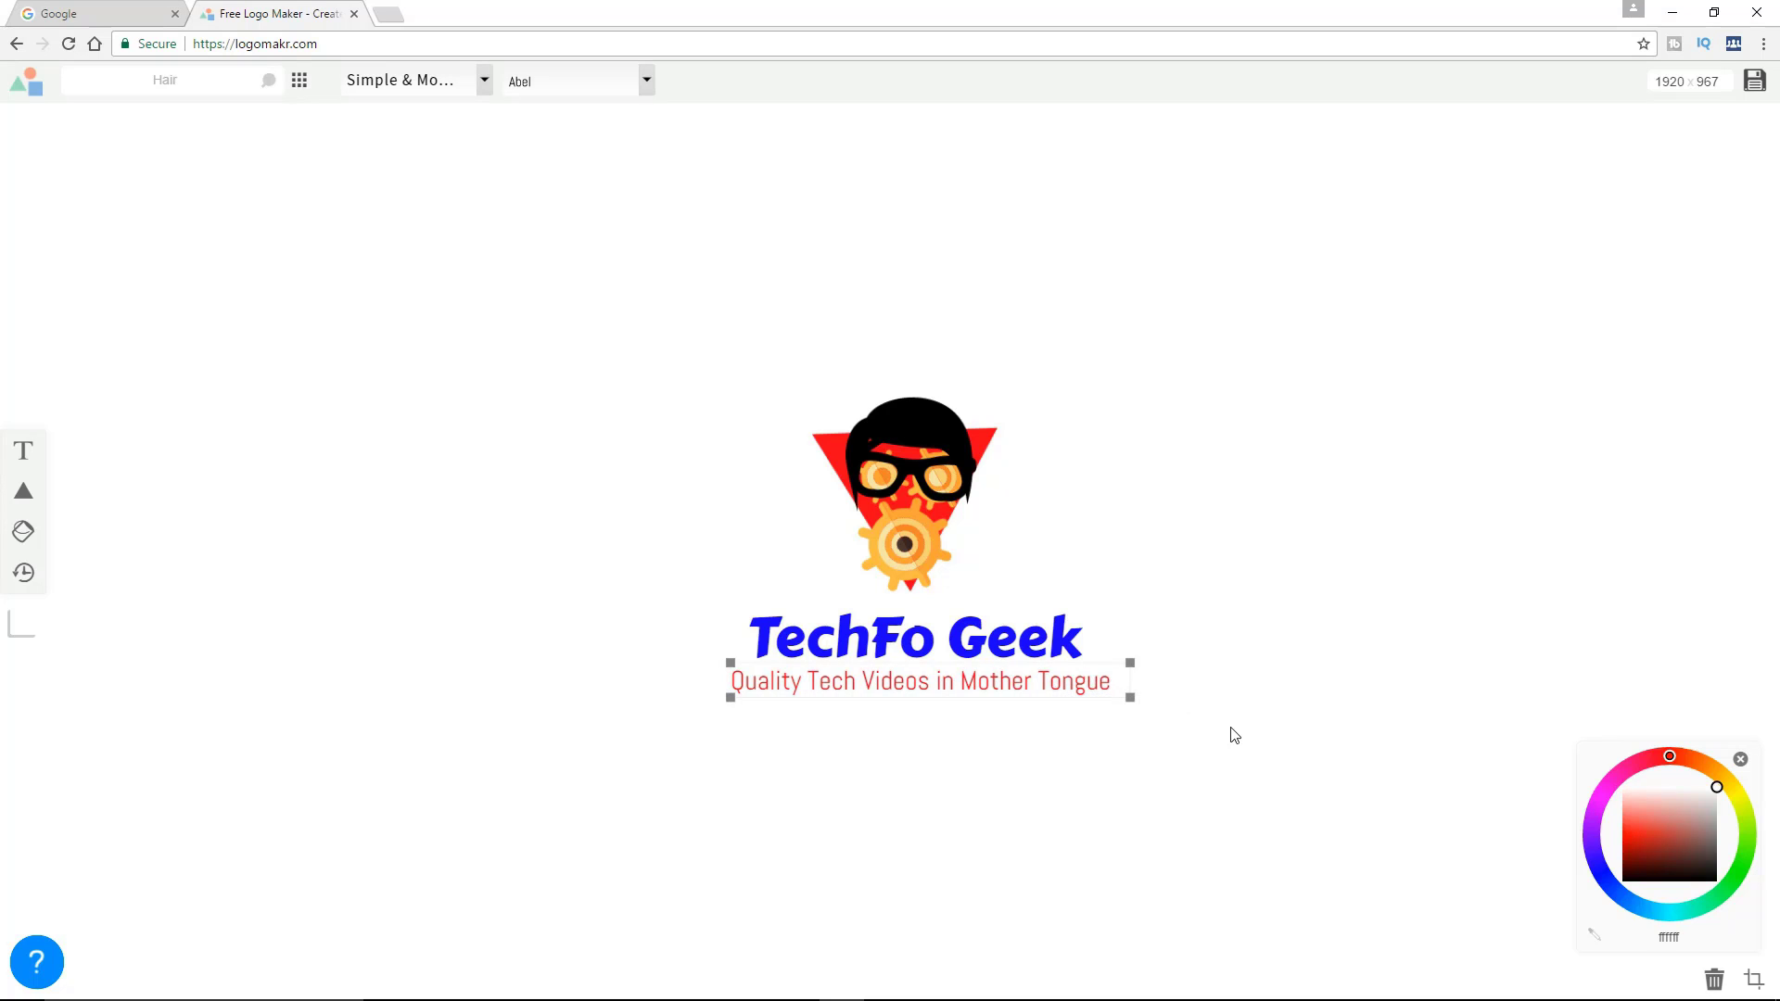
key("Down")
key("Left")
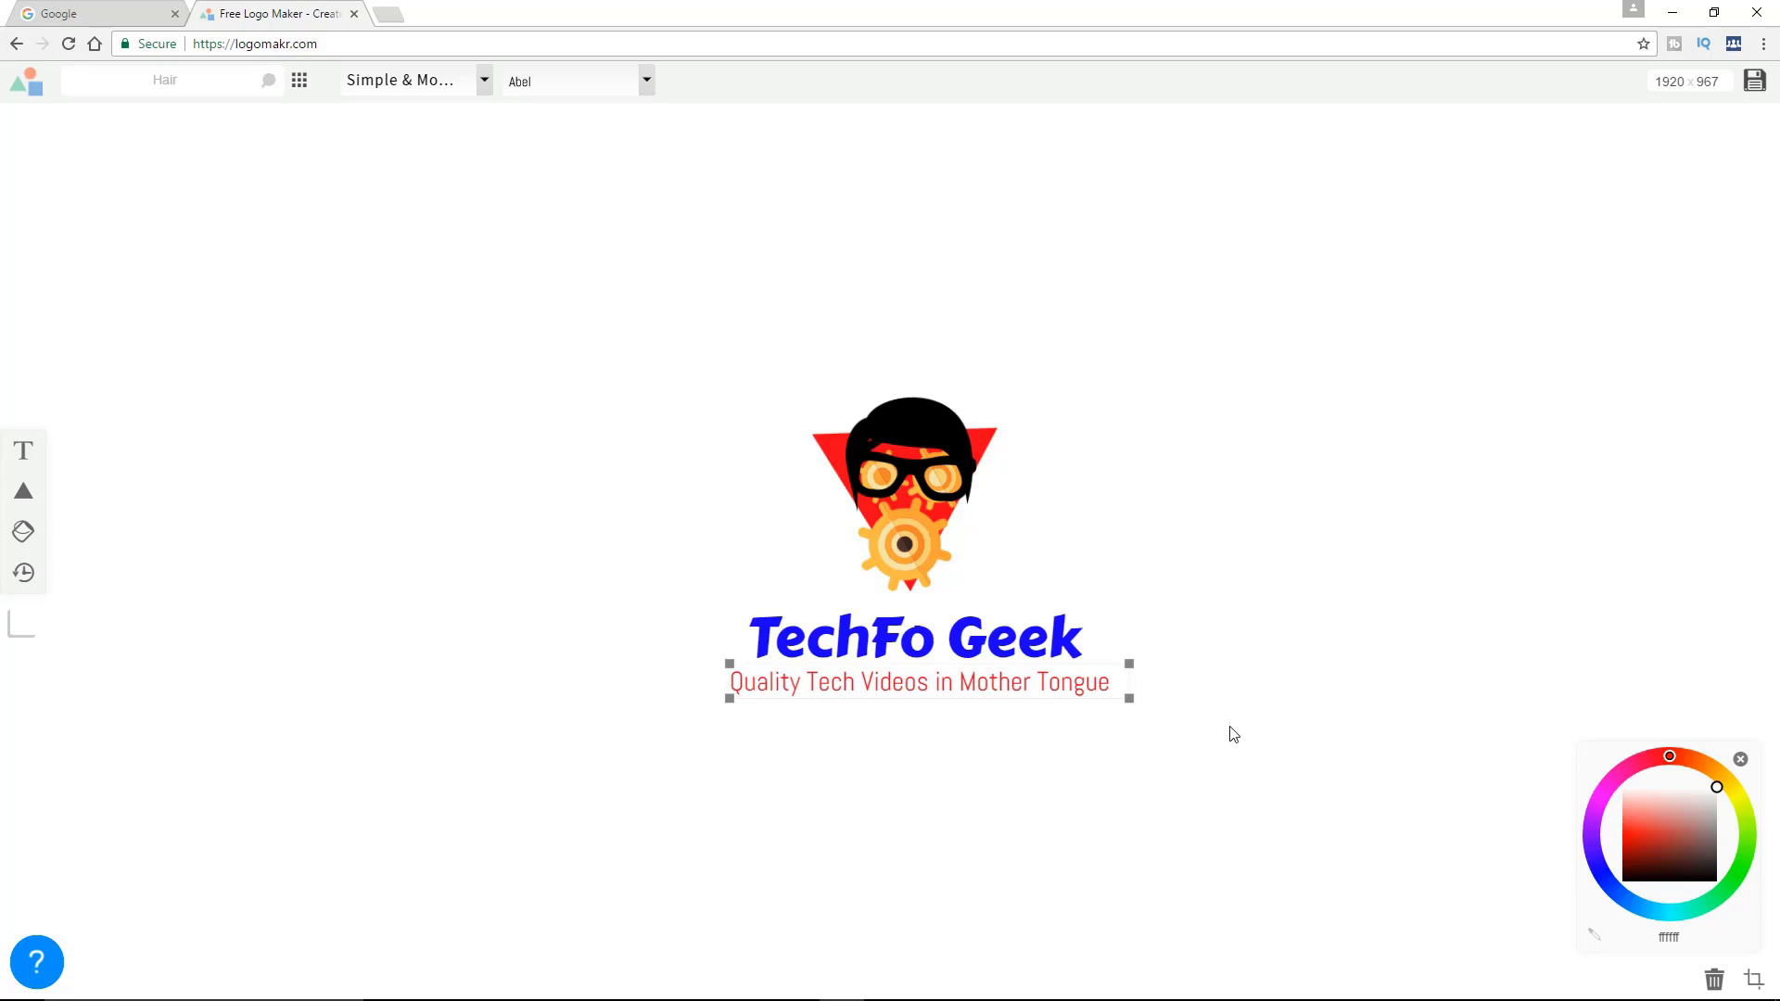
key("Left")
key("Left")
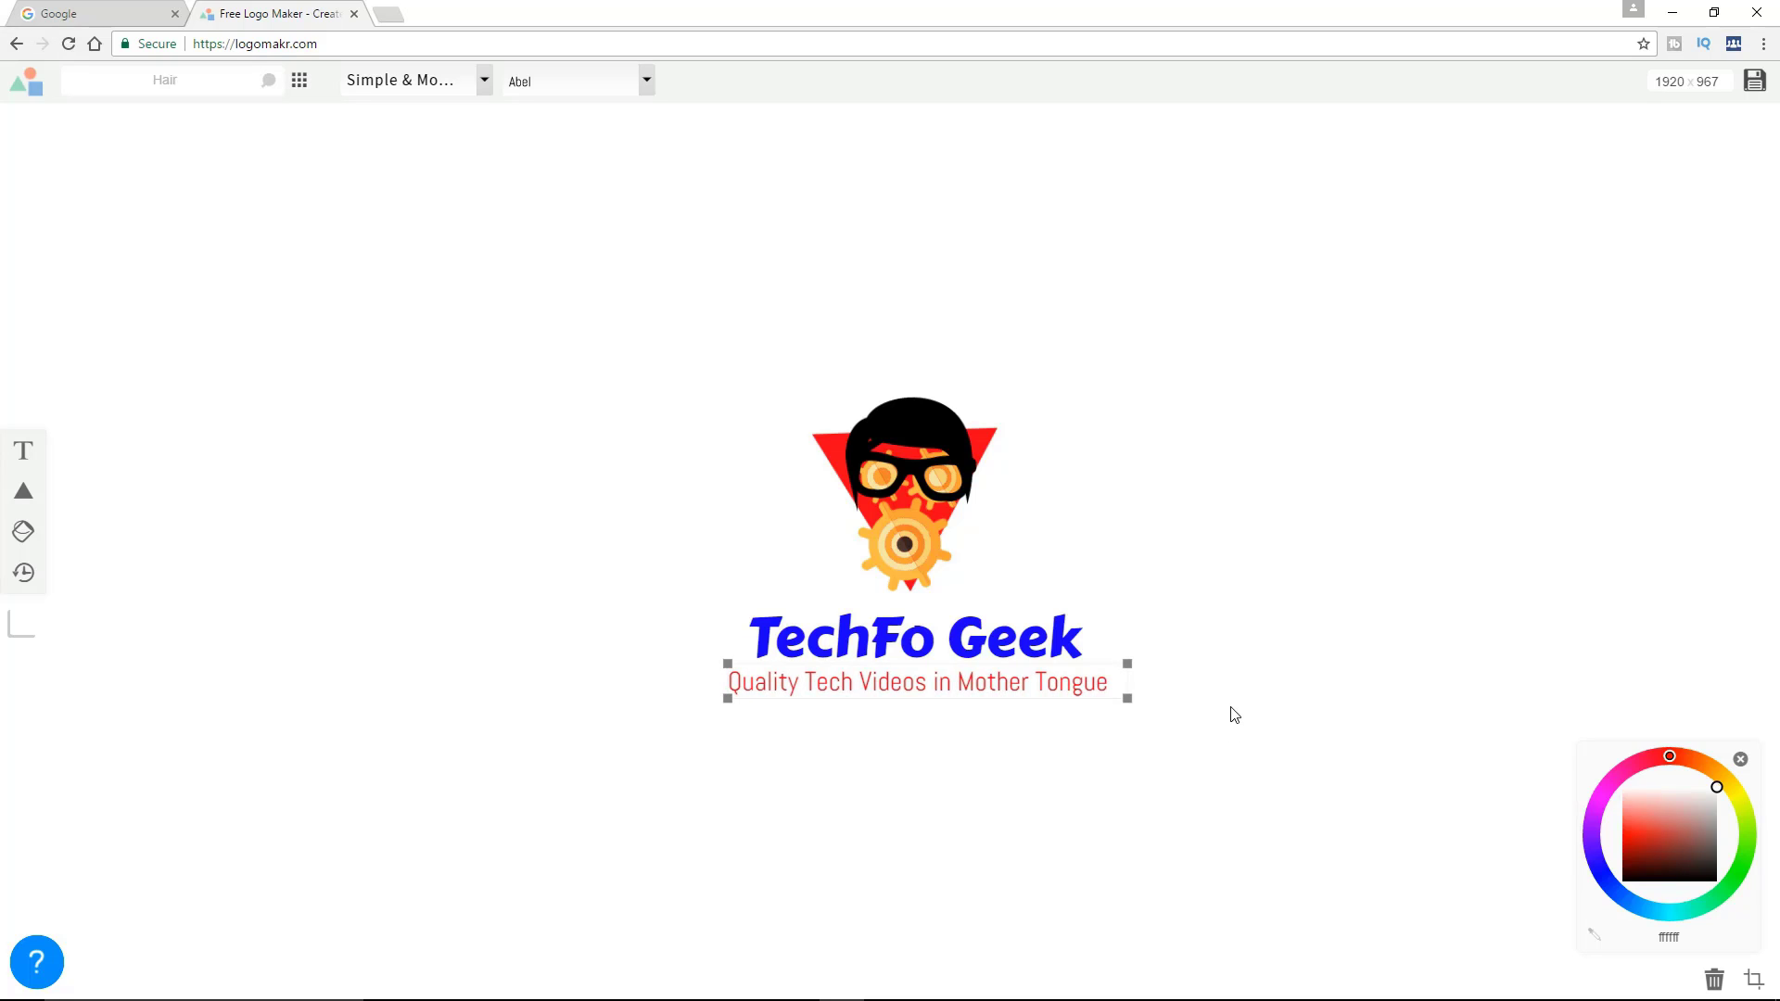
key("Left")
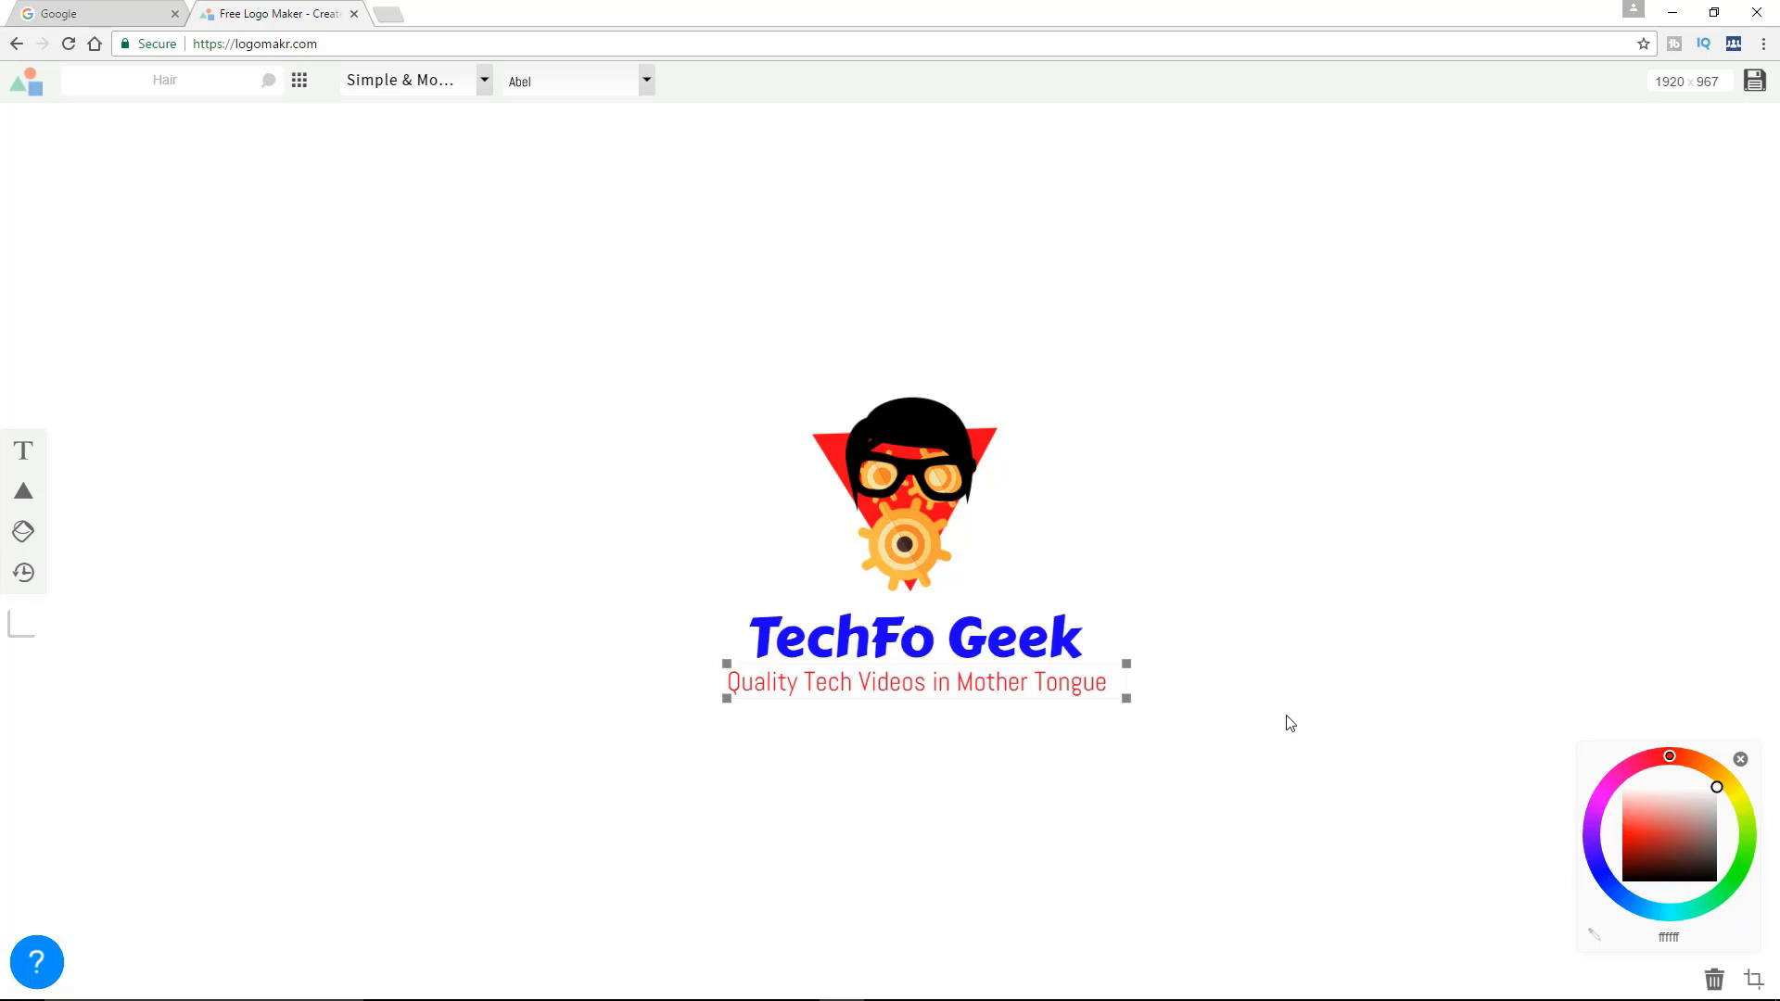
left_click(1290, 723)
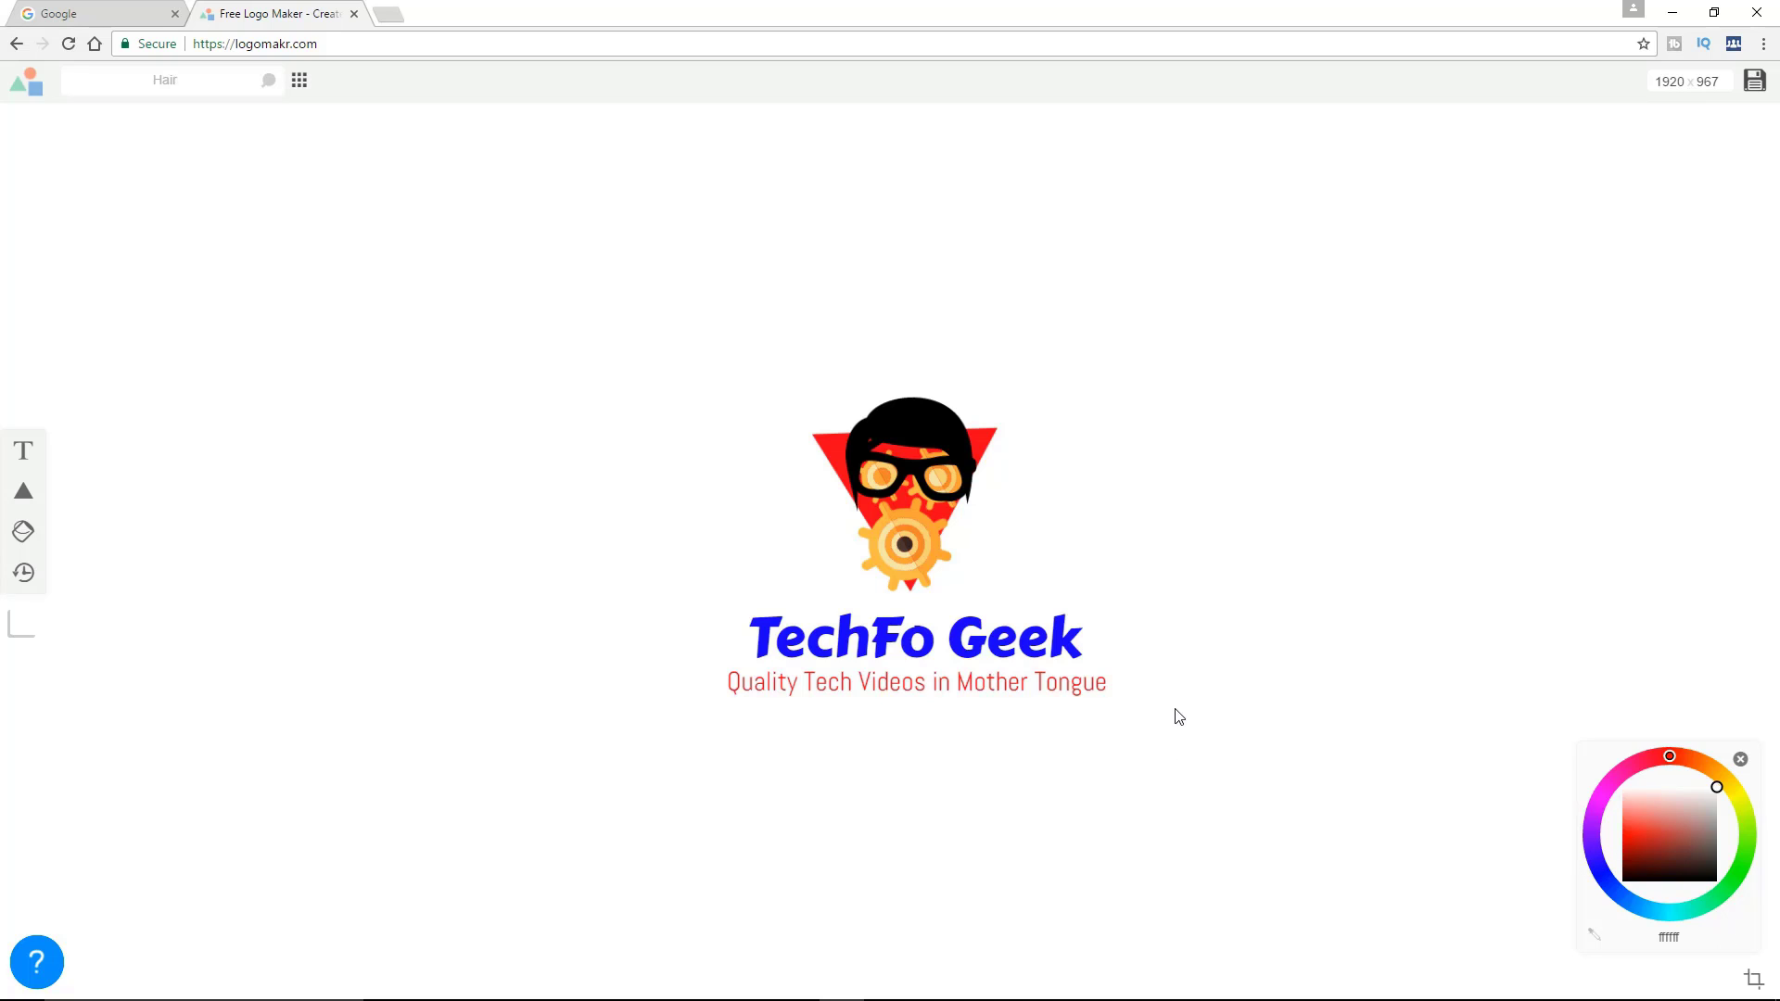
Crop the canvas closely around the emblem and both text lines, to 445 x 379
left_click(1120, 647)
left_click(899, 453)
left_click(1753, 979)
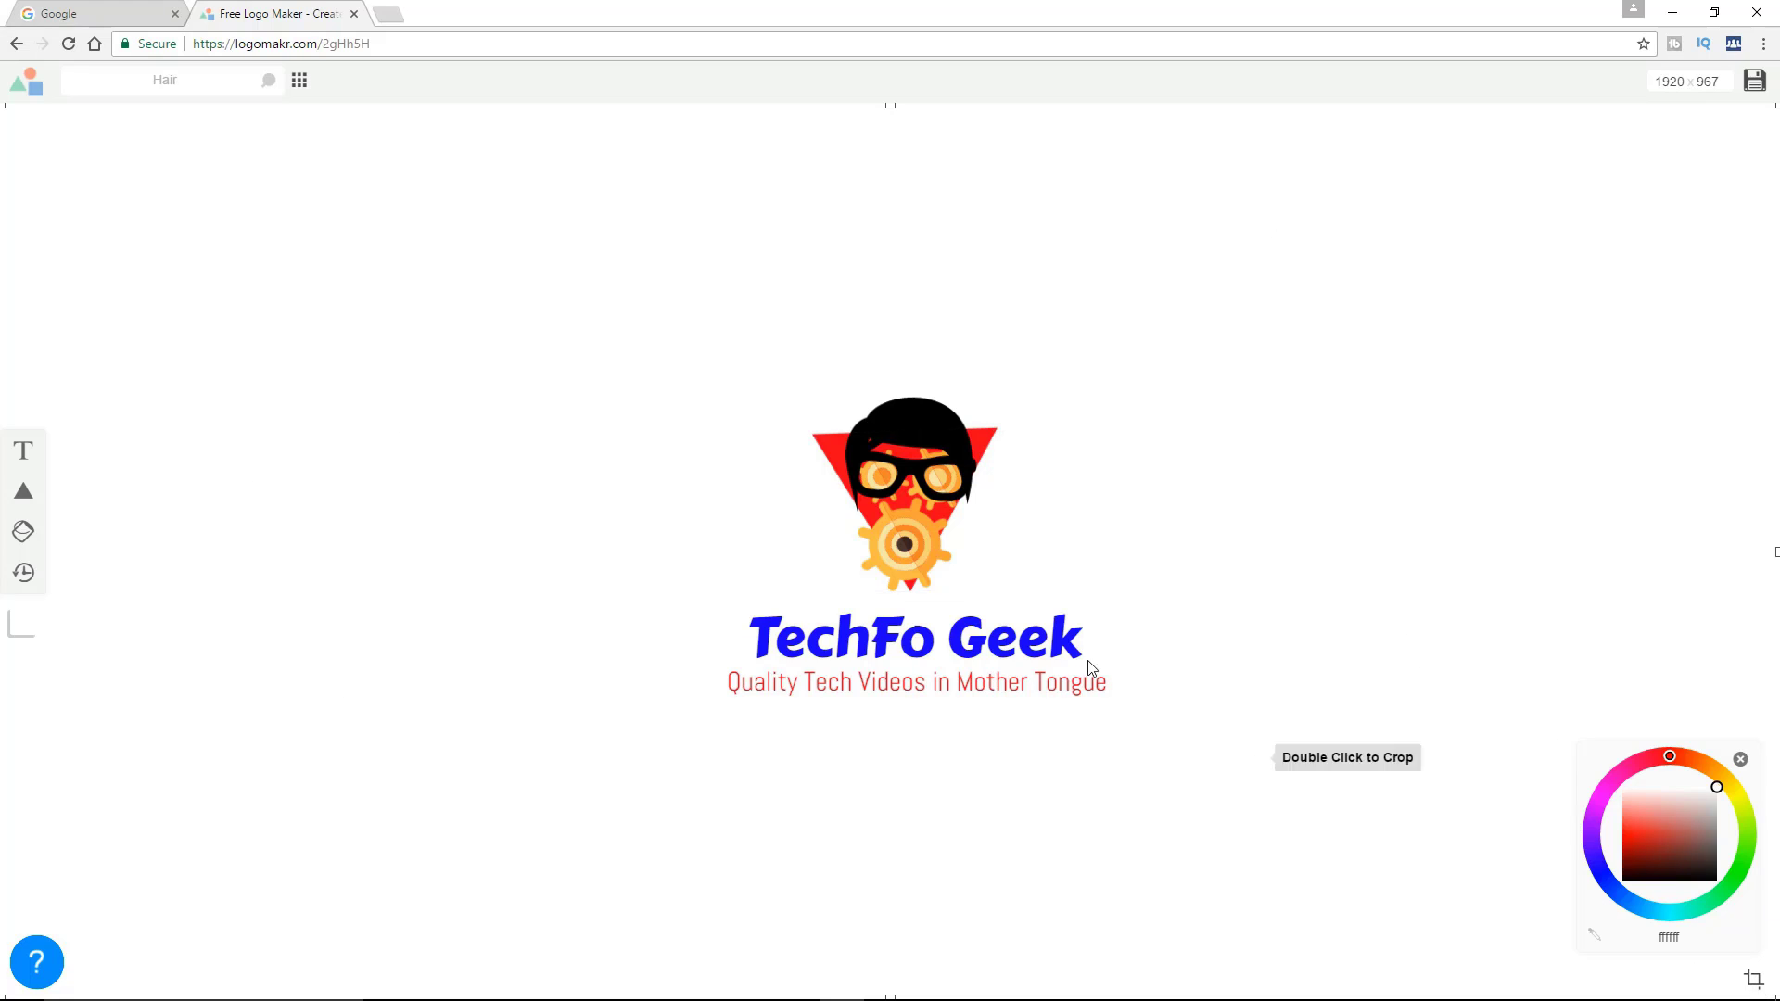
left_click_drag(890, 105, 893, 370)
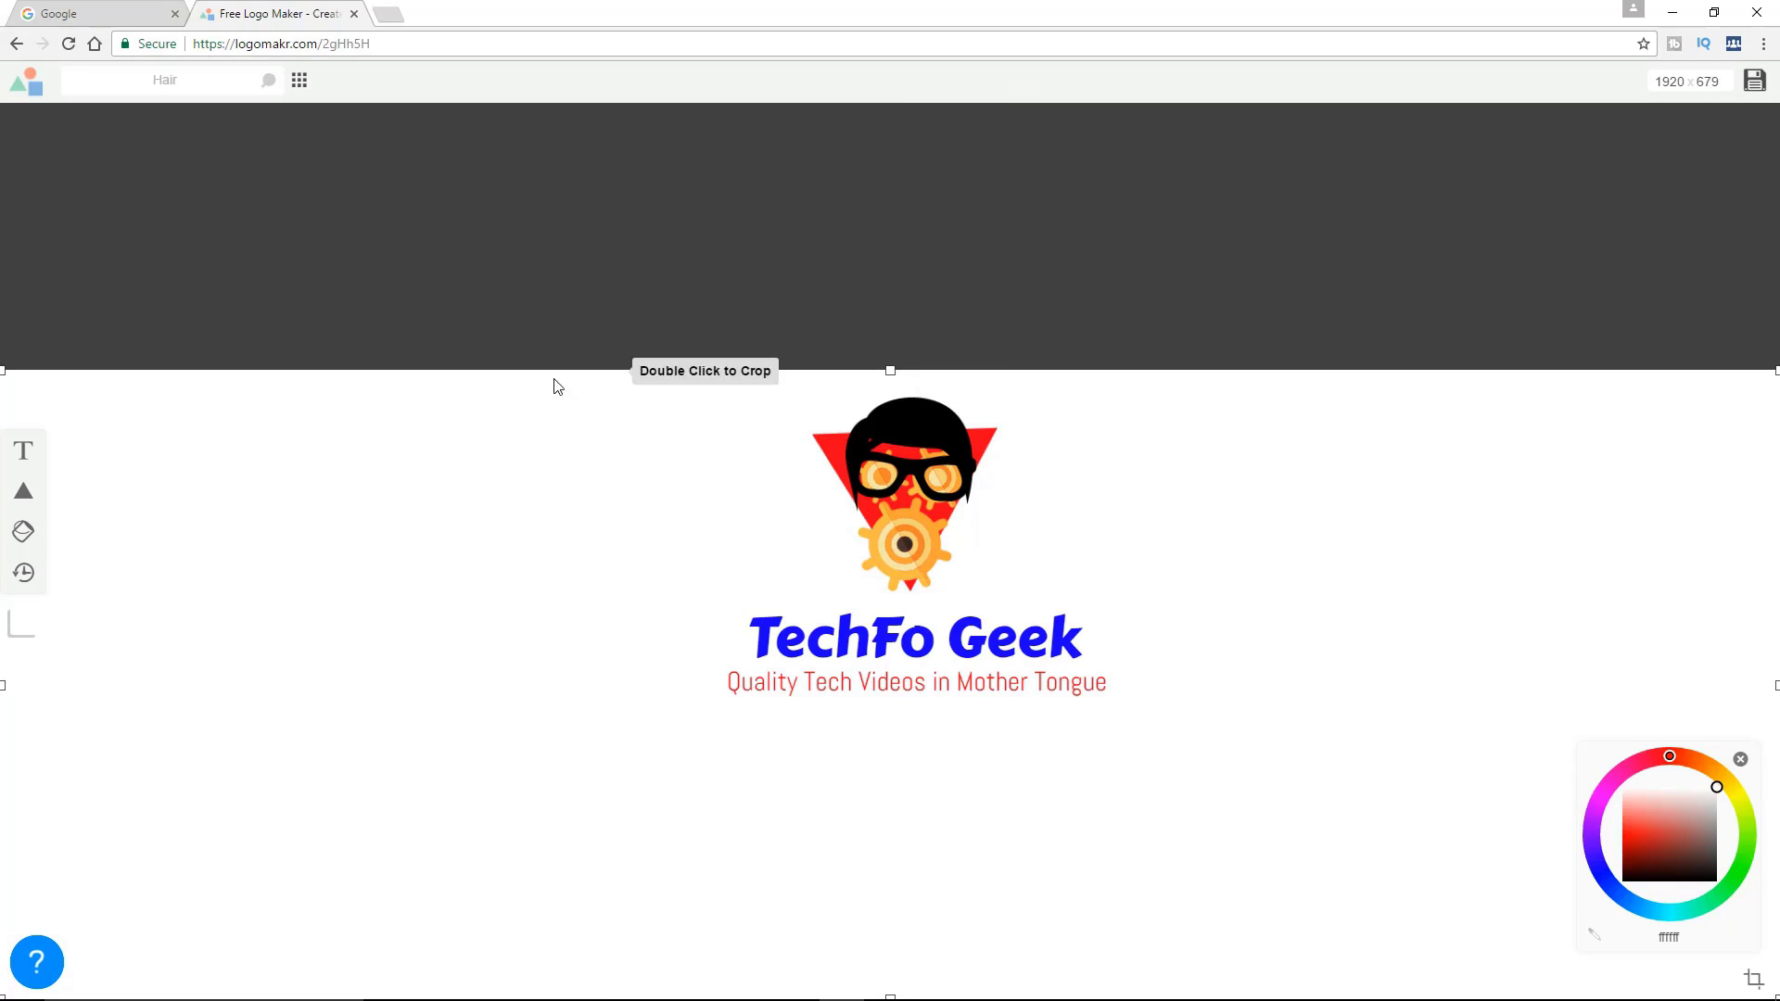
left_click_drag(5, 688, 719, 694)
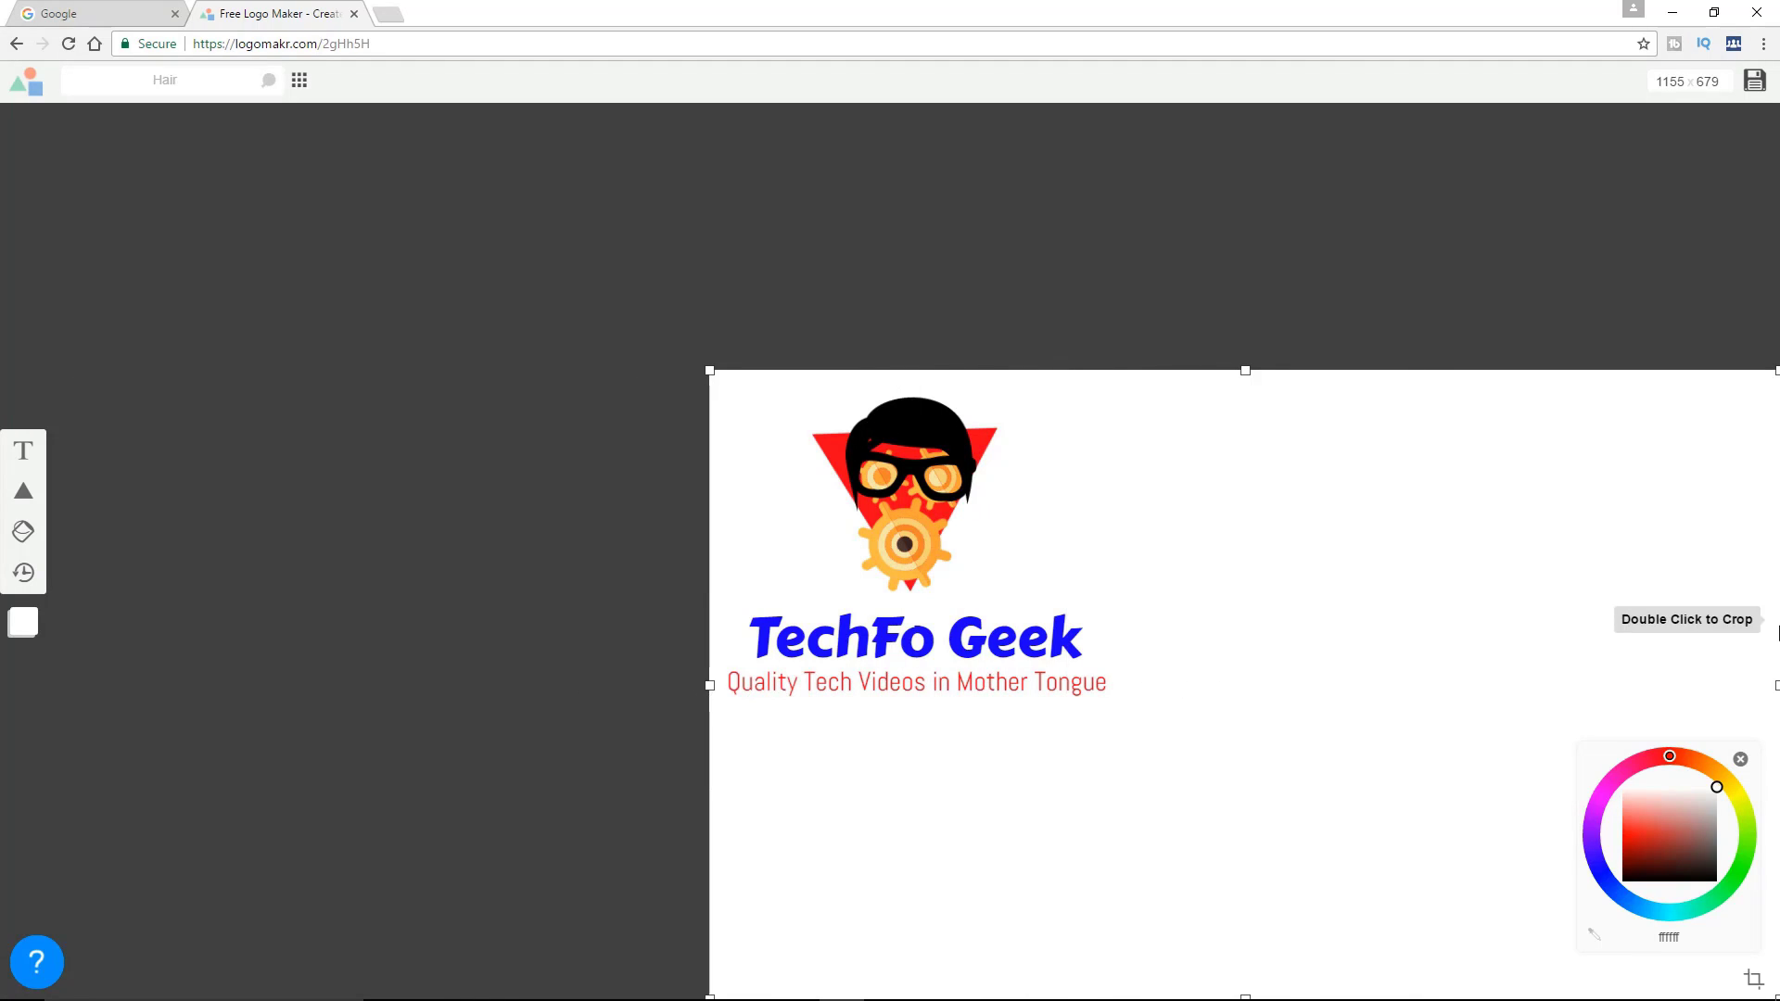
left_click_drag(1773, 686, 1121, 708)
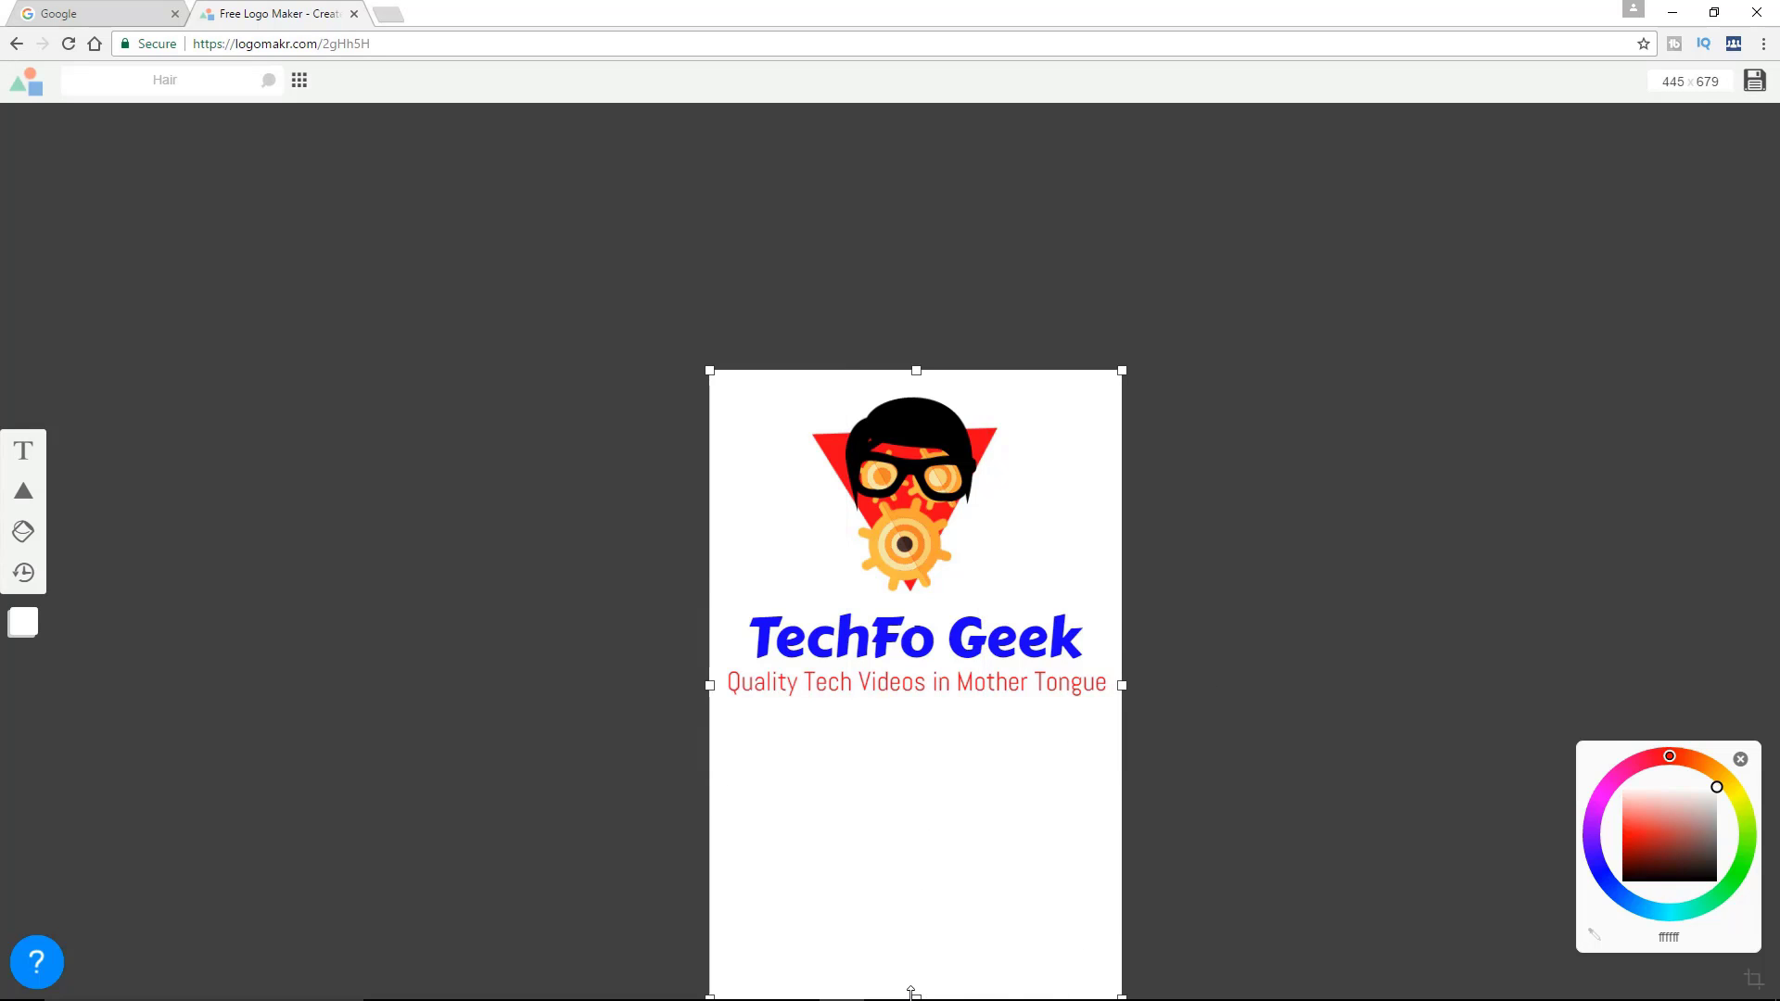
left_click_drag(909, 998, 943, 718)
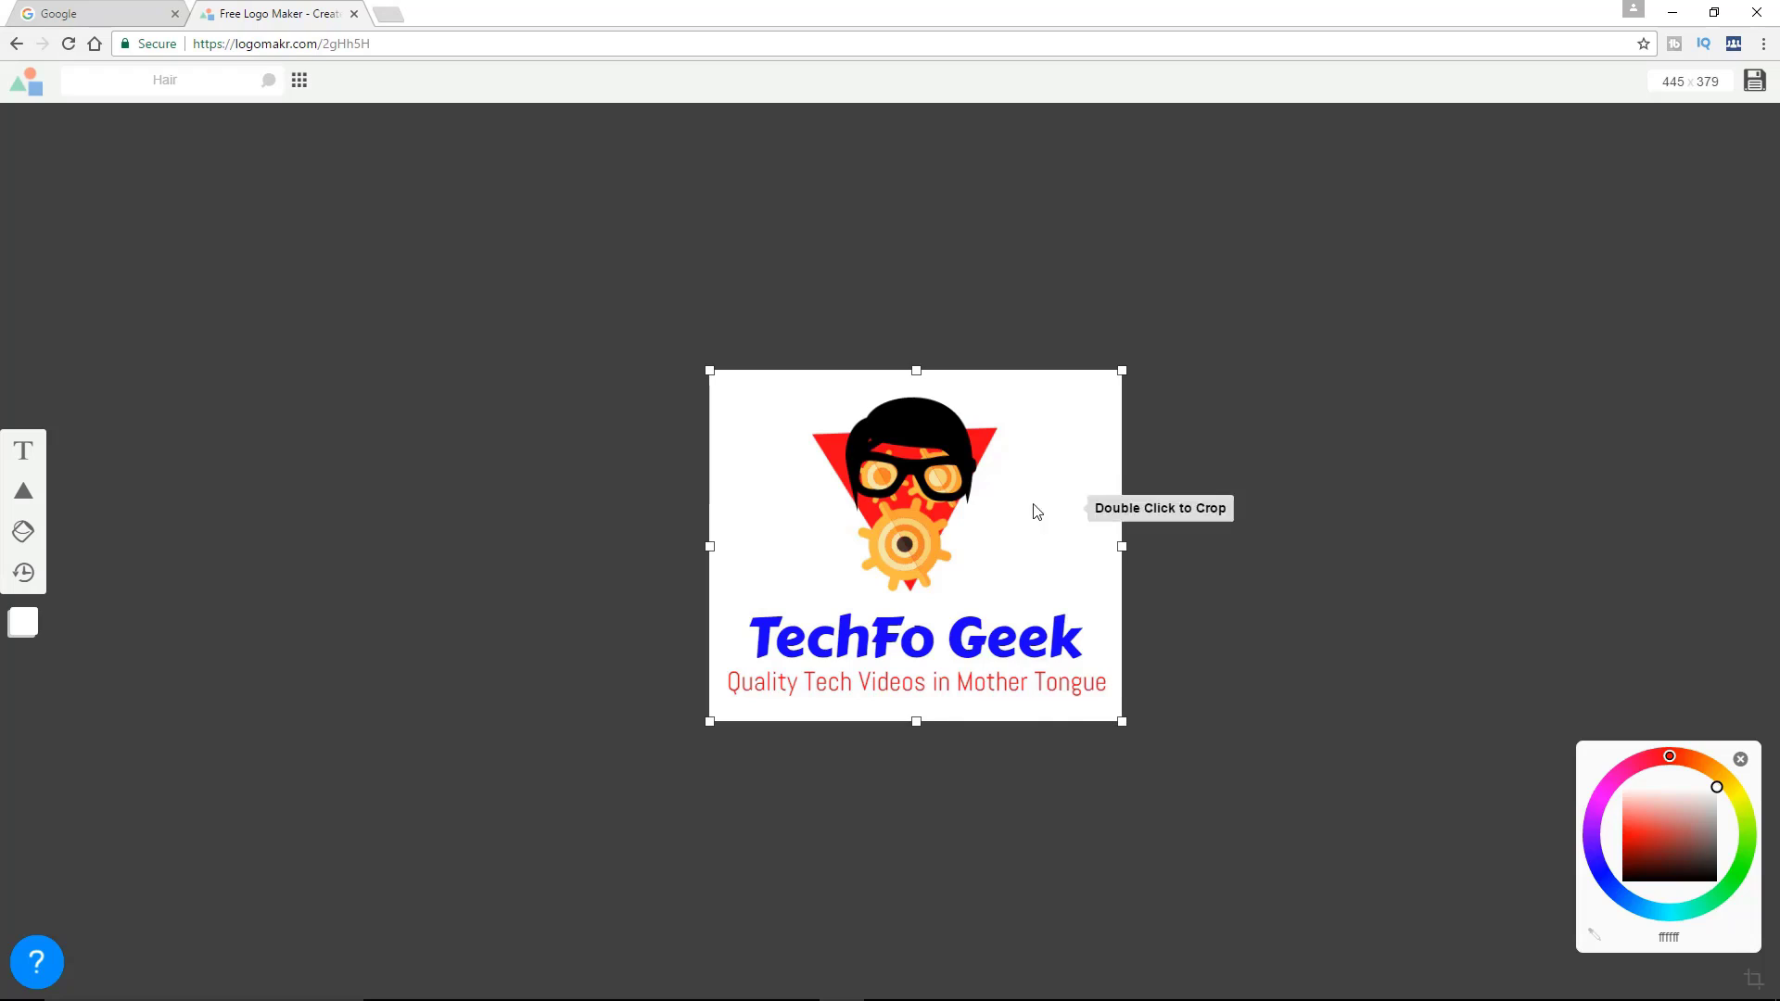
Try the black background on the cropped logo and switch back to the white background
right_click(1022, 542)
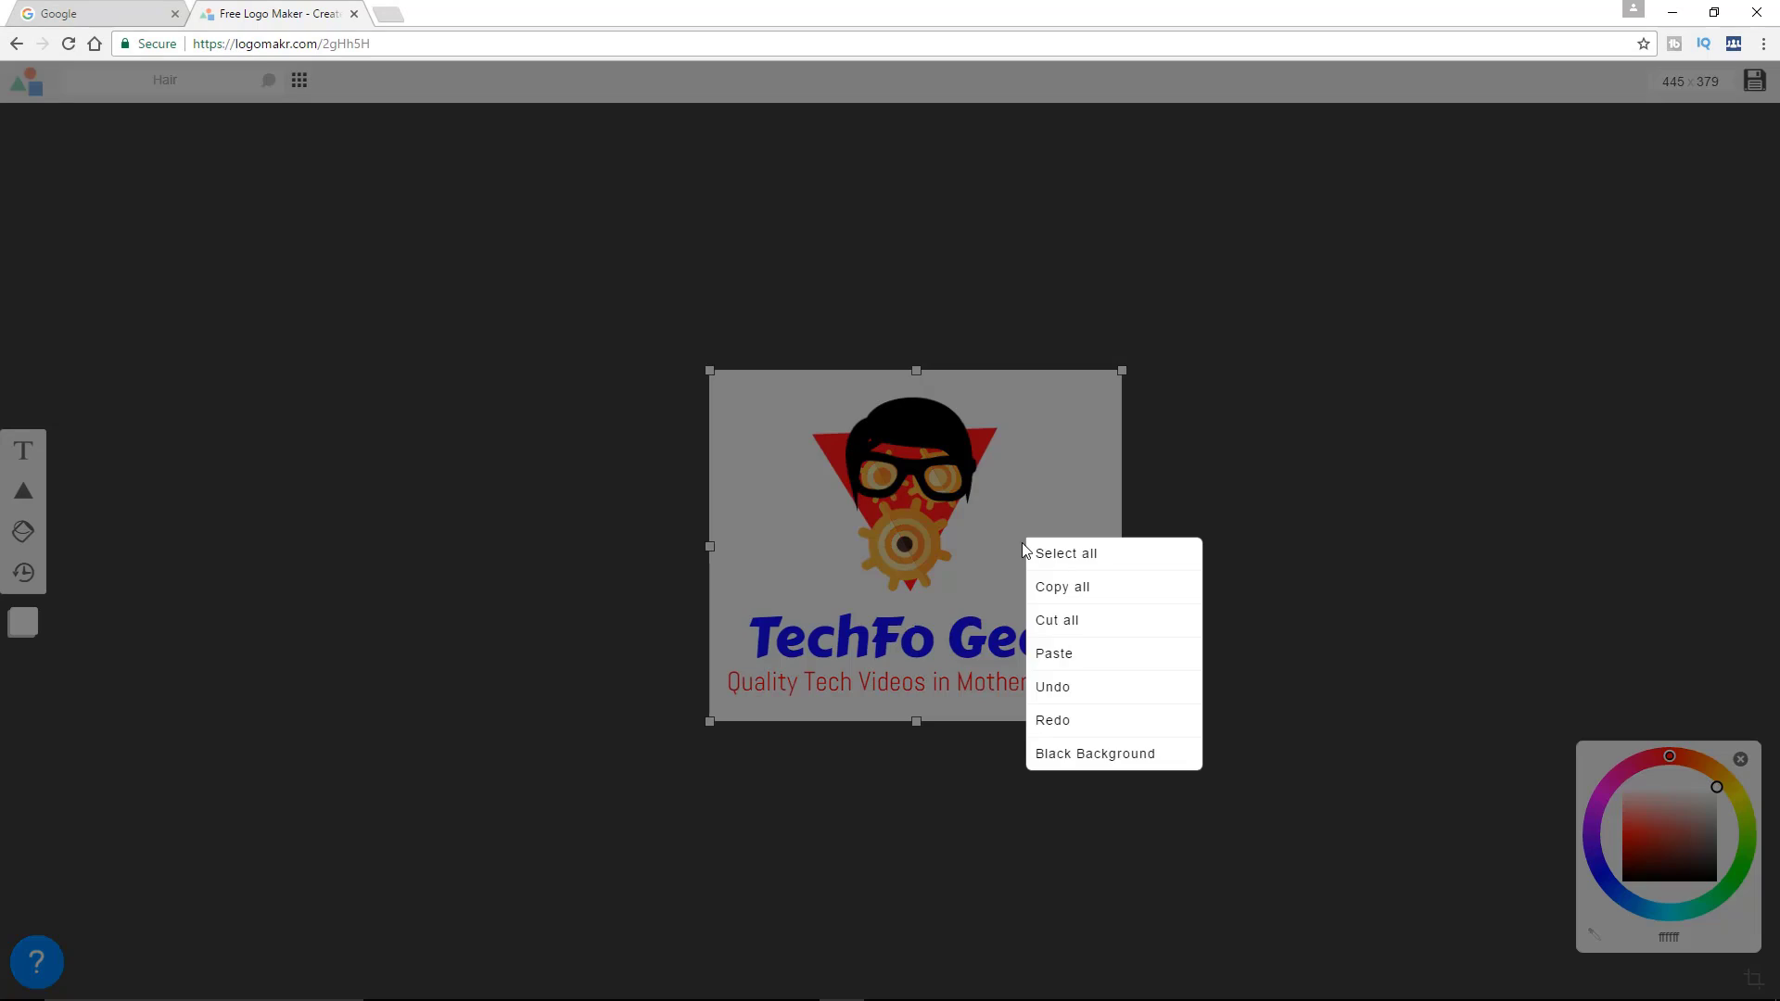
left_click(1098, 754)
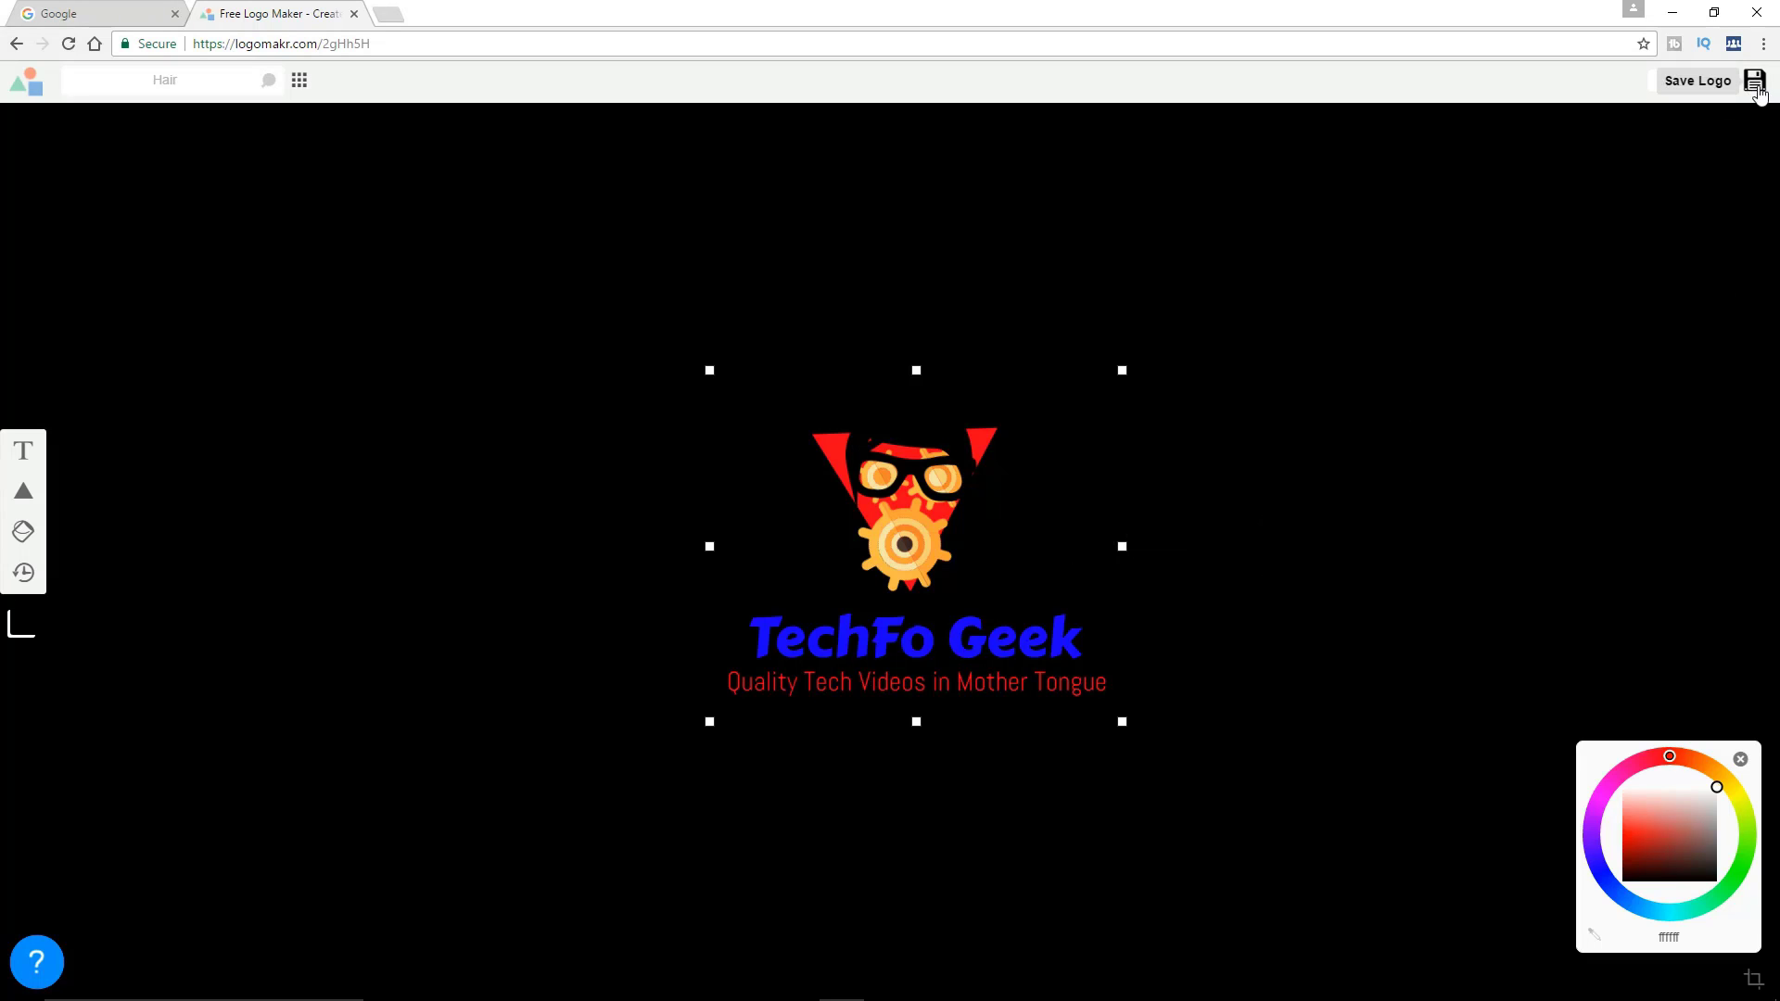
right_click(1038, 543)
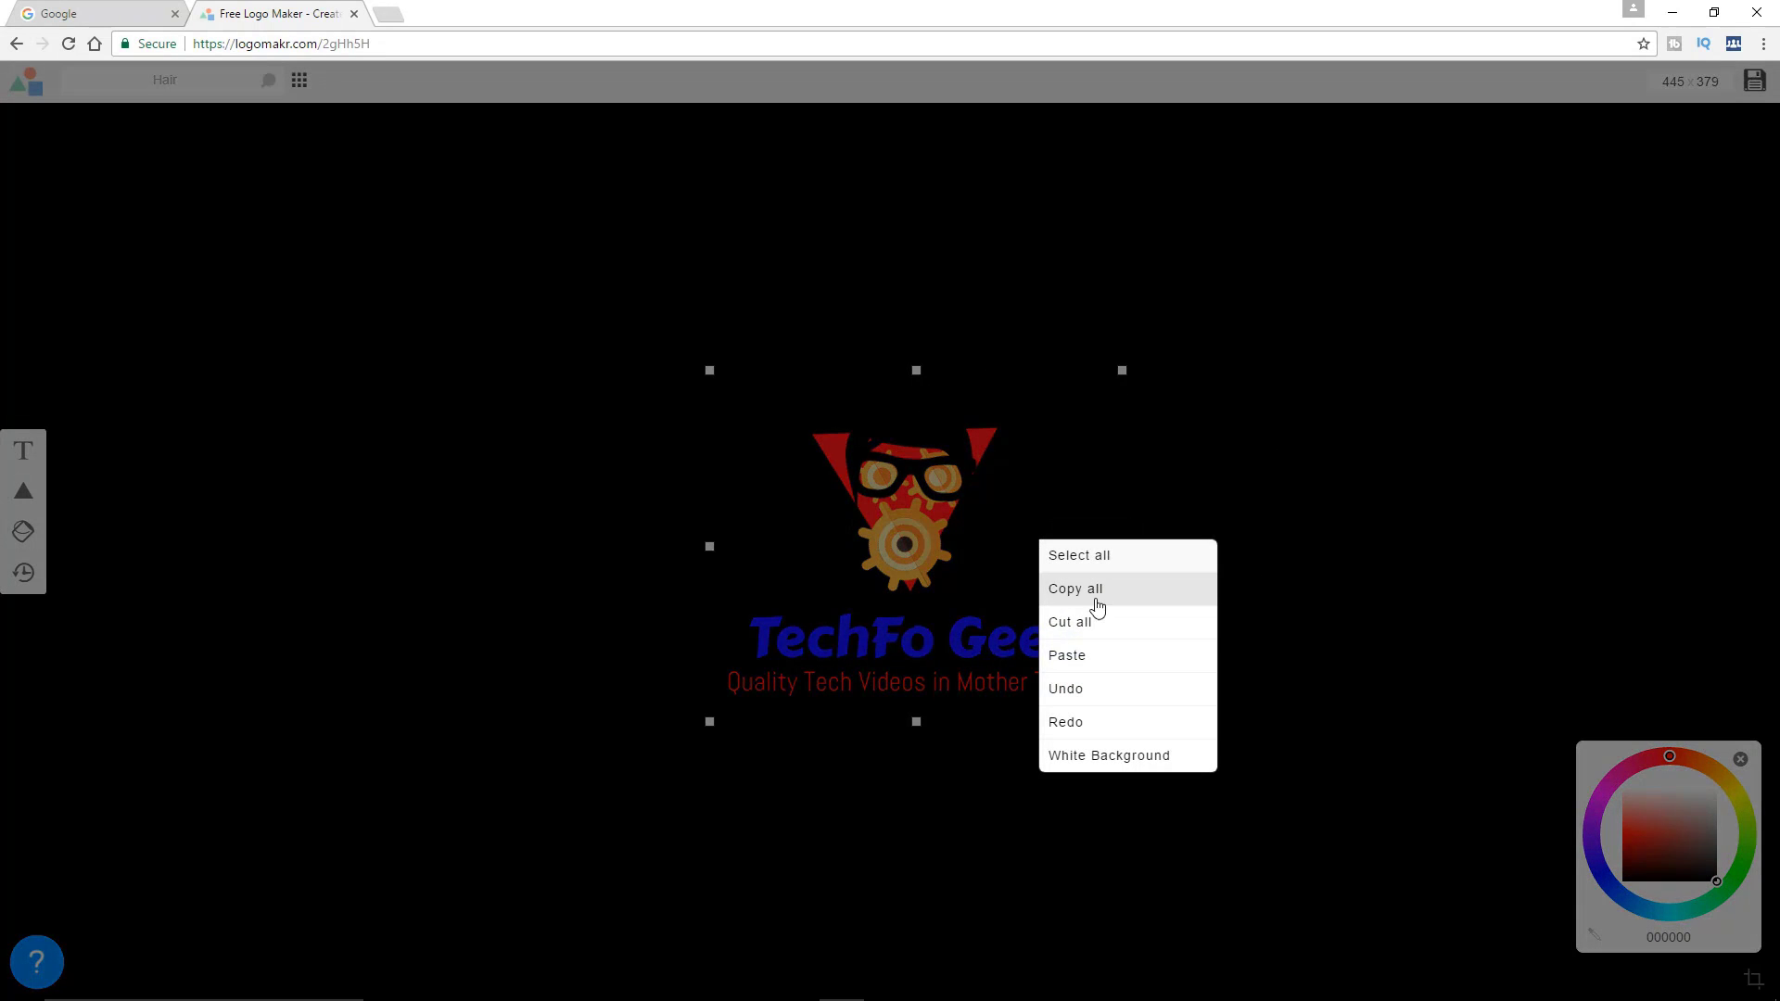
left_click(1097, 756)
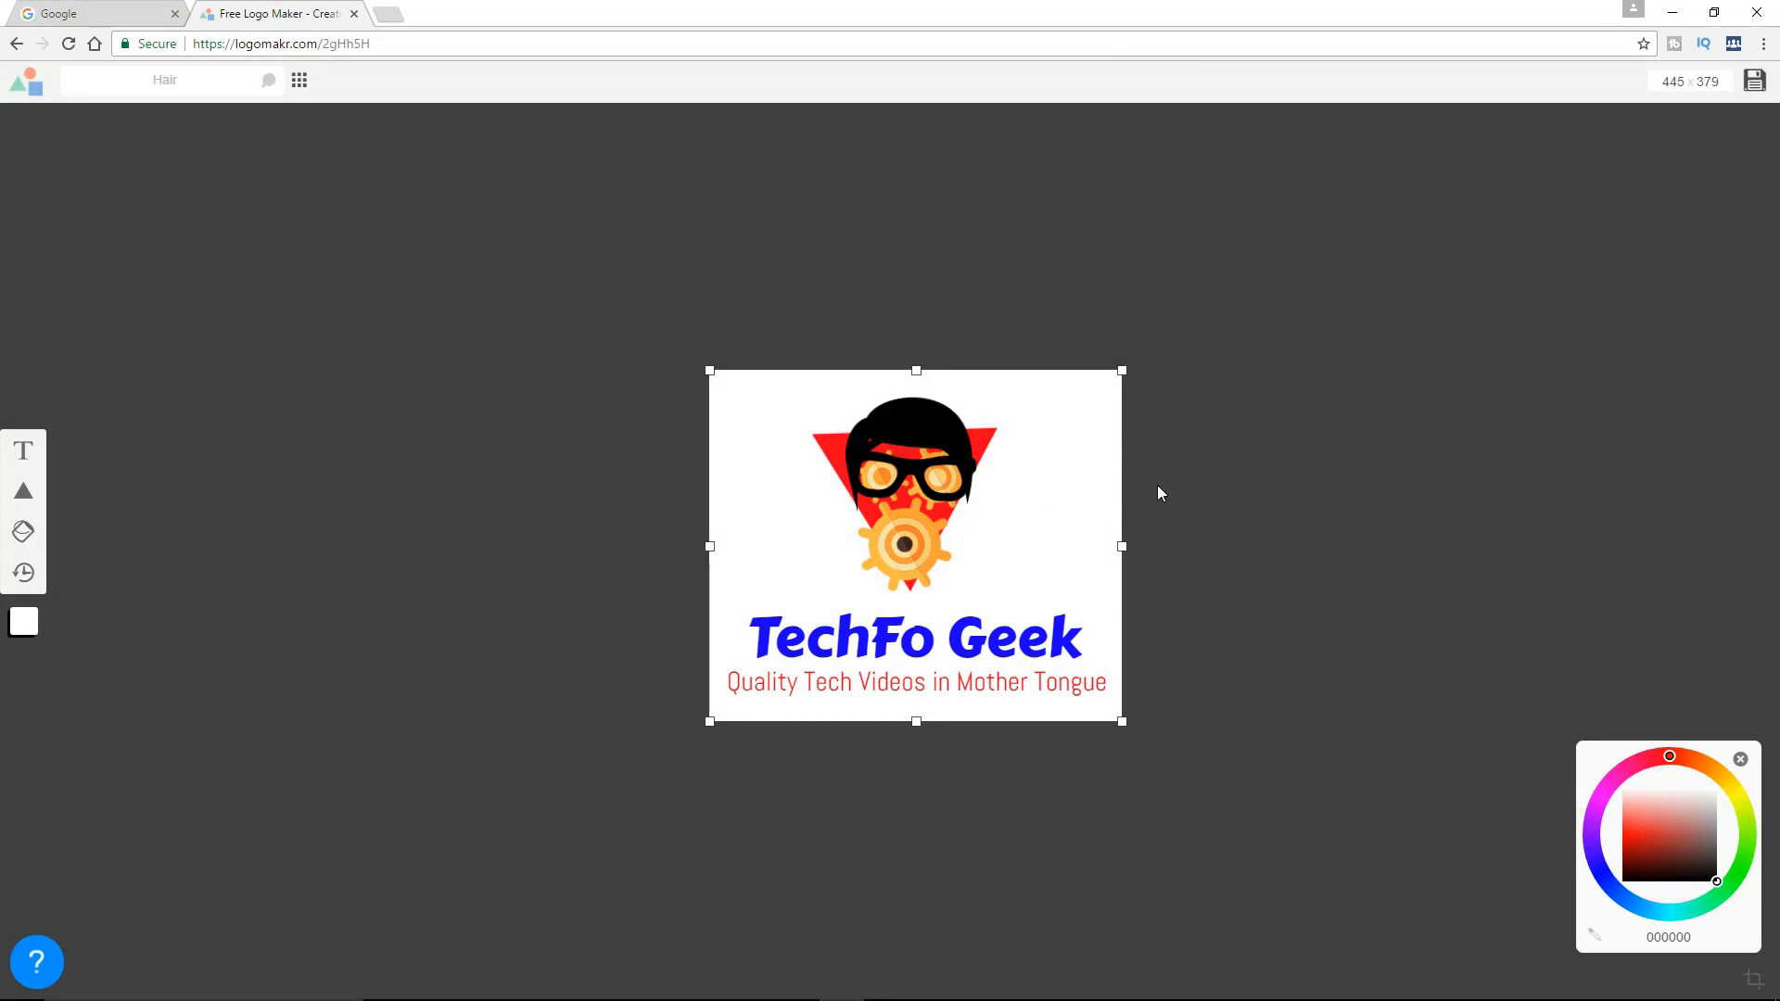
Save the logo and download the free, low-quality Option 2 version as a PNG, agreeing to give credit
left_click(1755, 81)
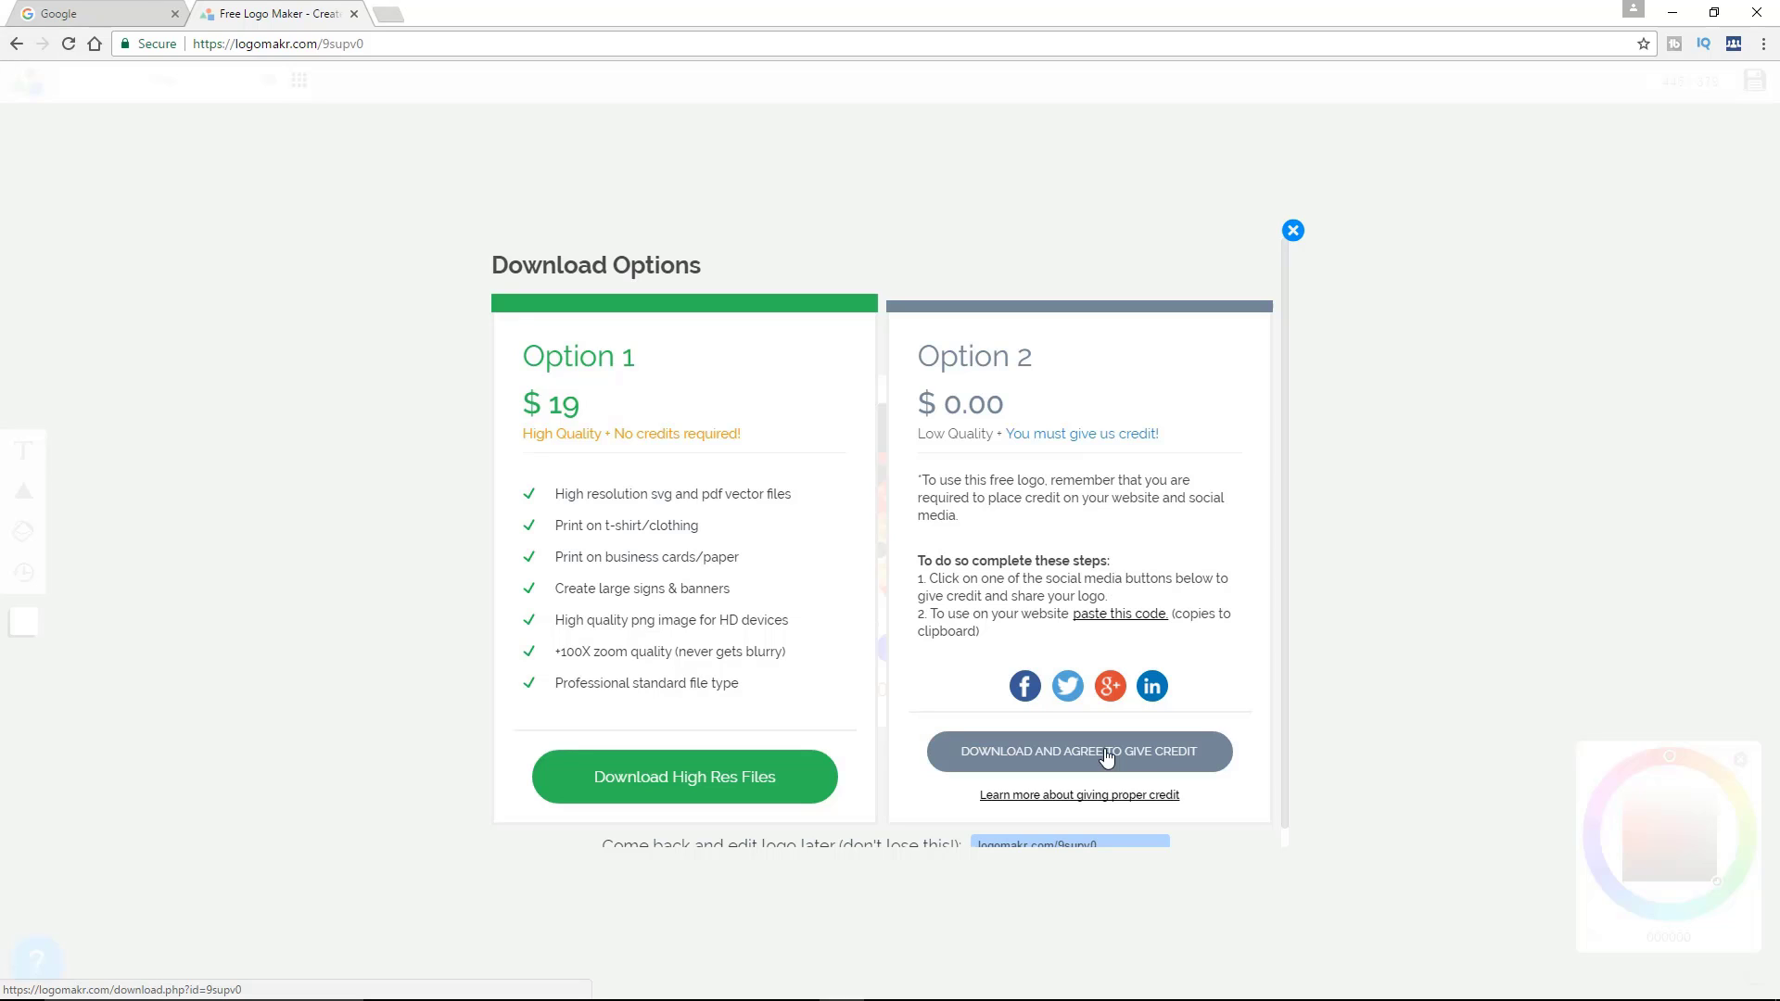
scroll(1062, 742, "down", 1)
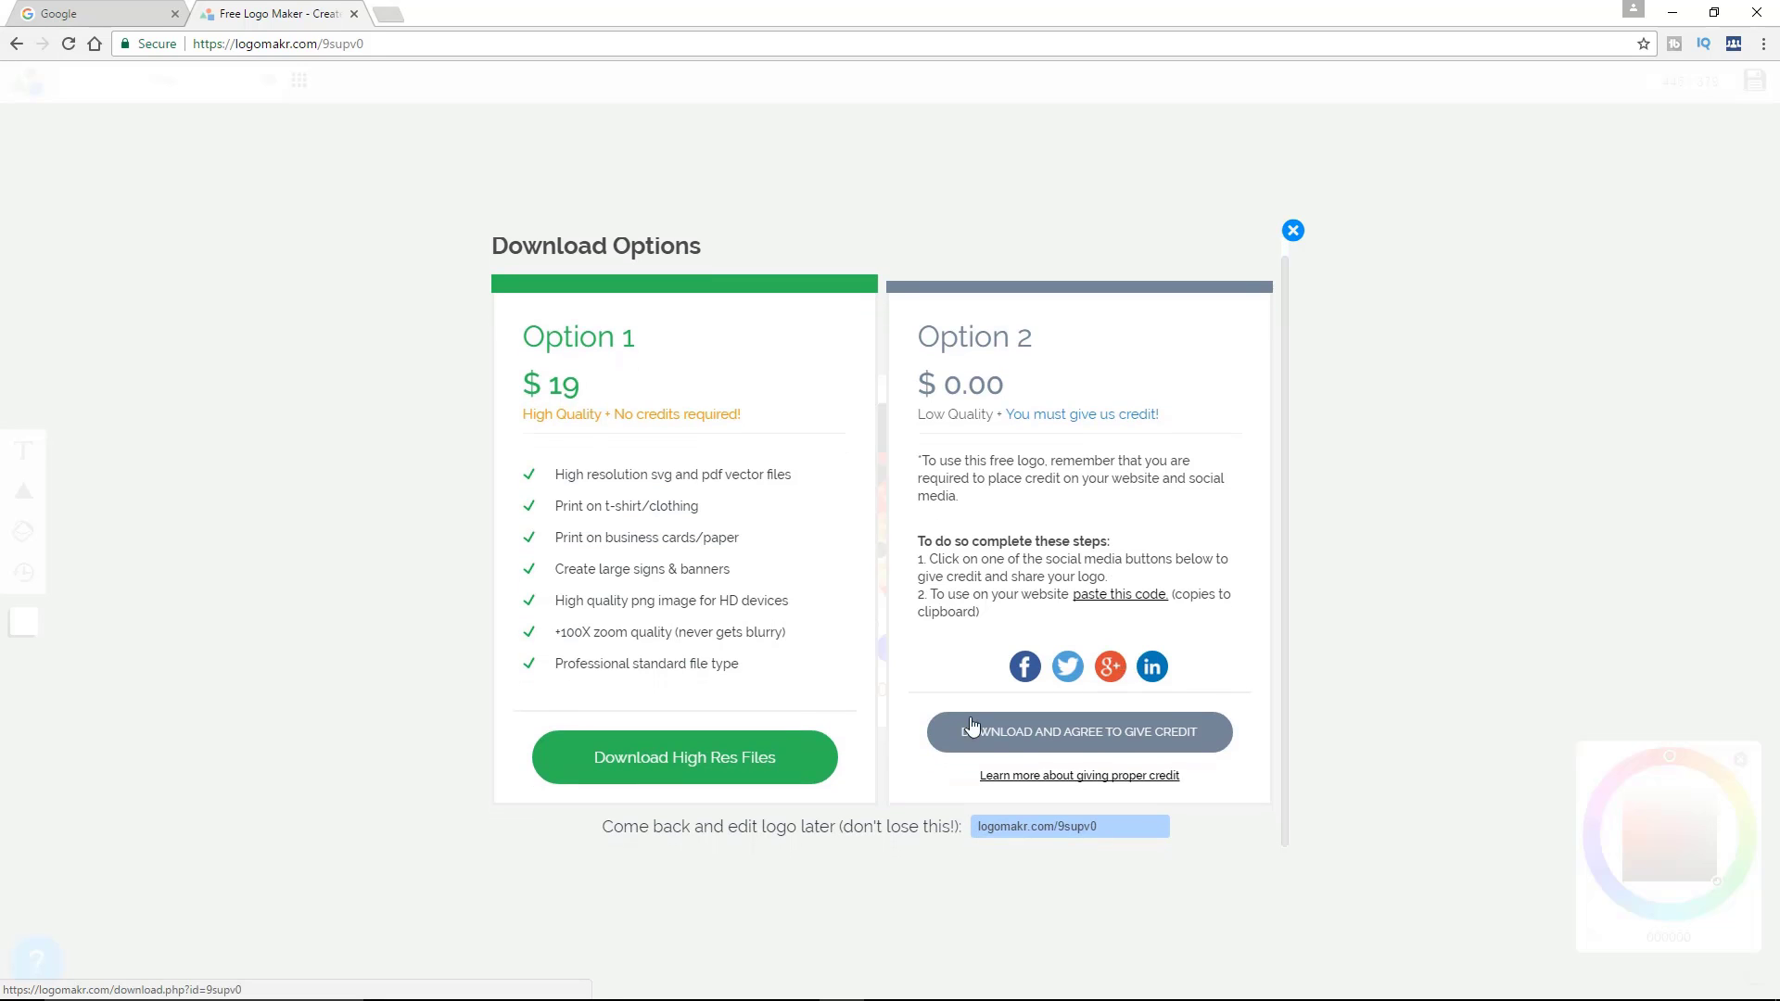
left_click(1120, 742)
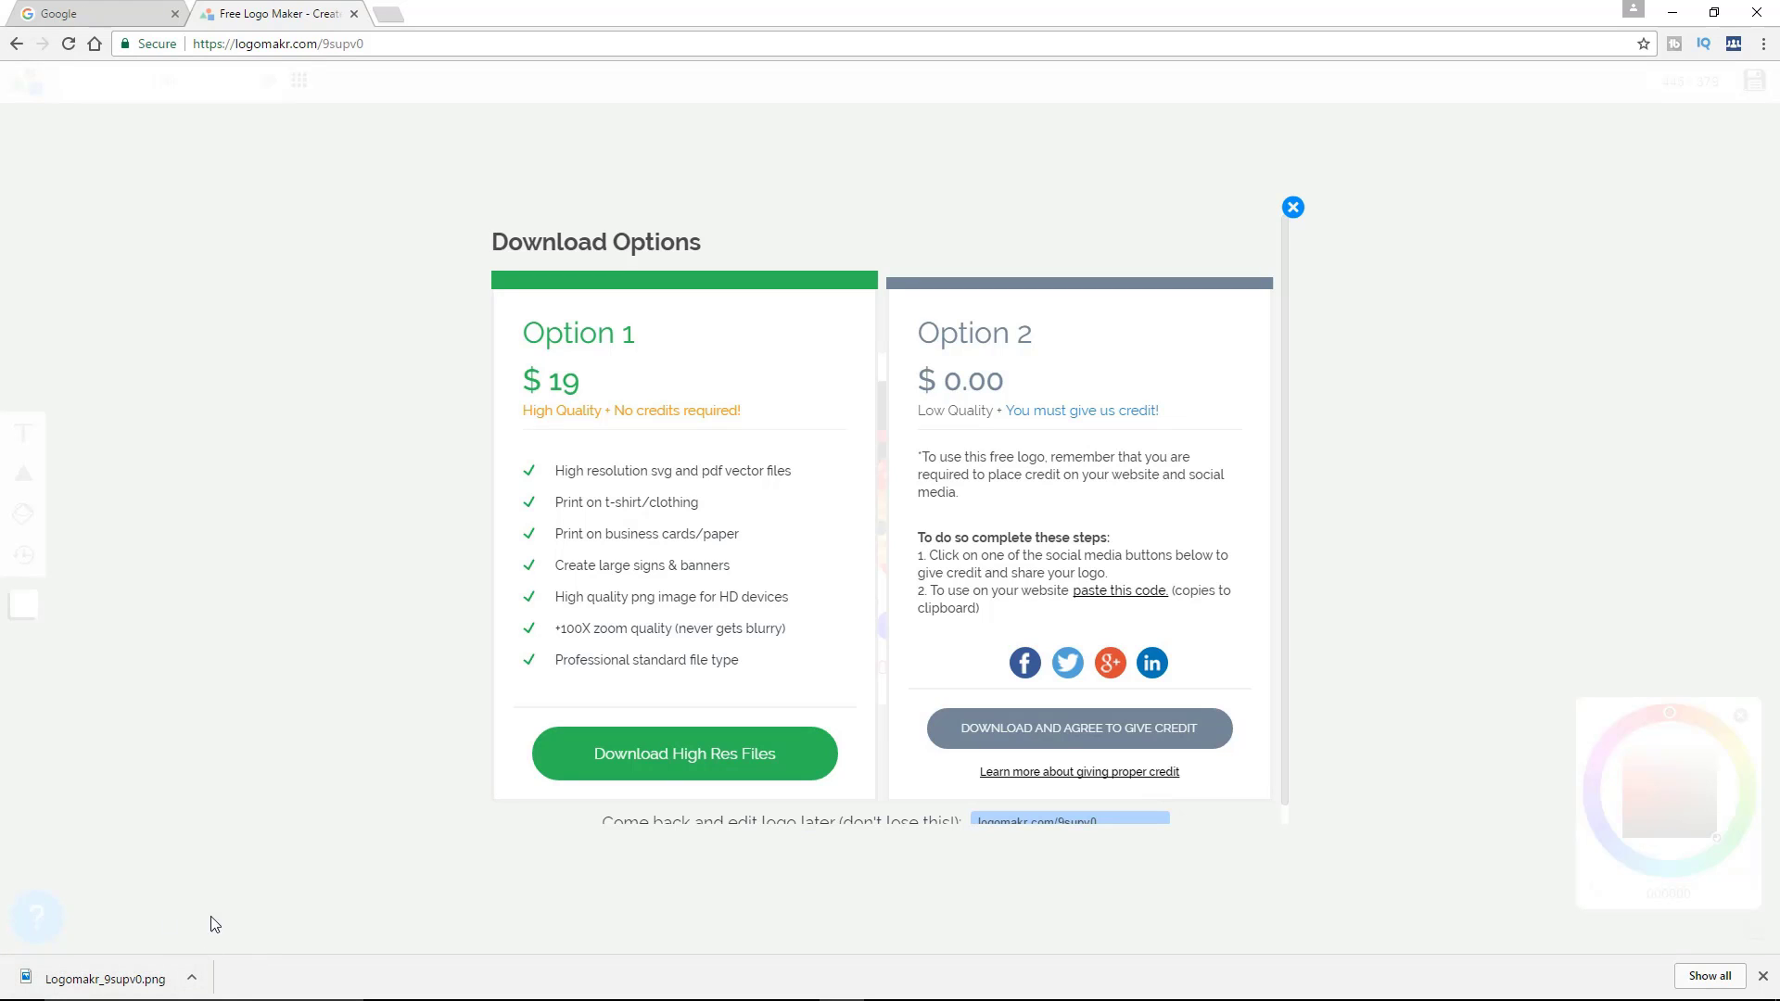
left_click(195, 980)
left_click(241, 916)
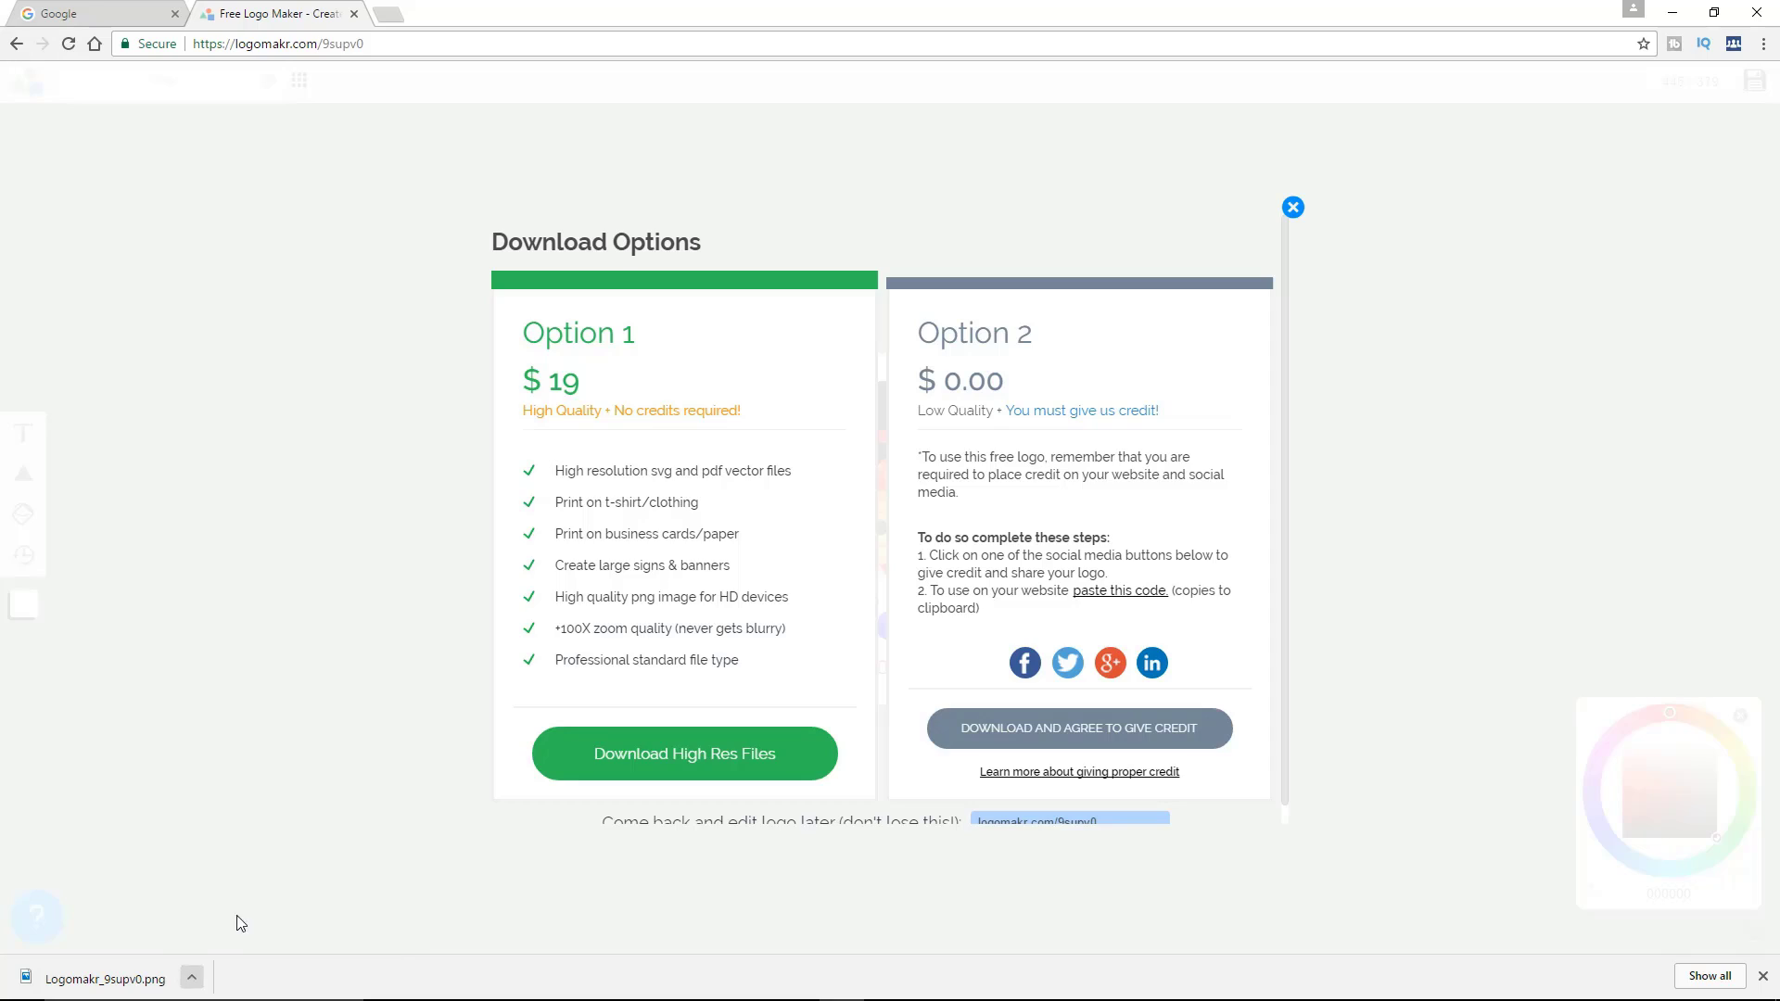